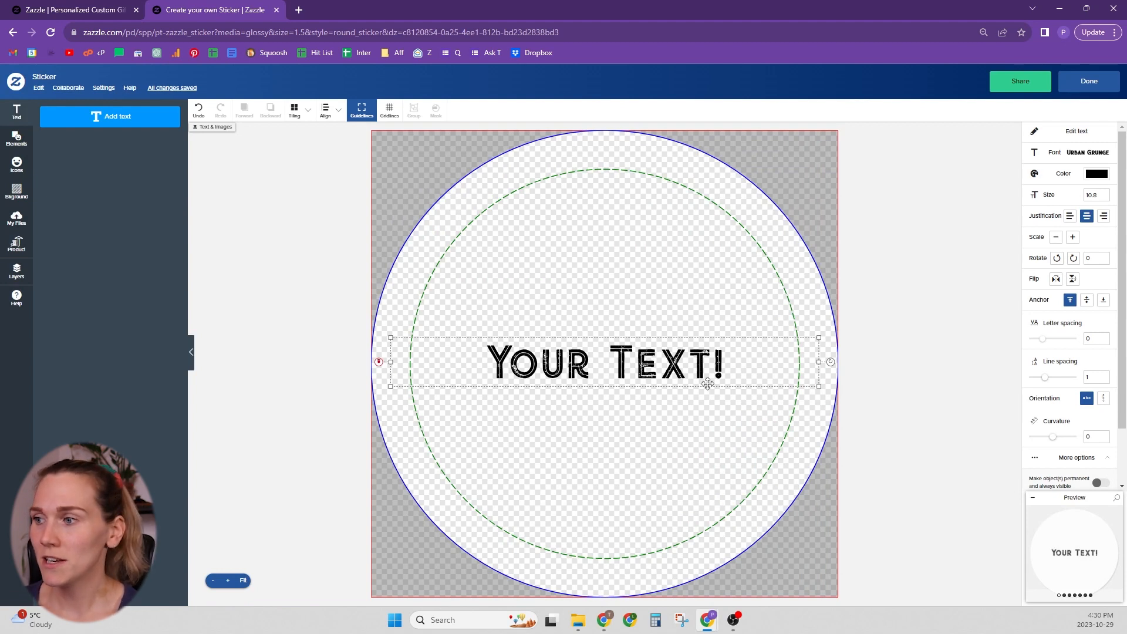
View the enlarged product preview of the round sticker and return to the design
{"action": "left_click", "coordinate": [1057, 557]}
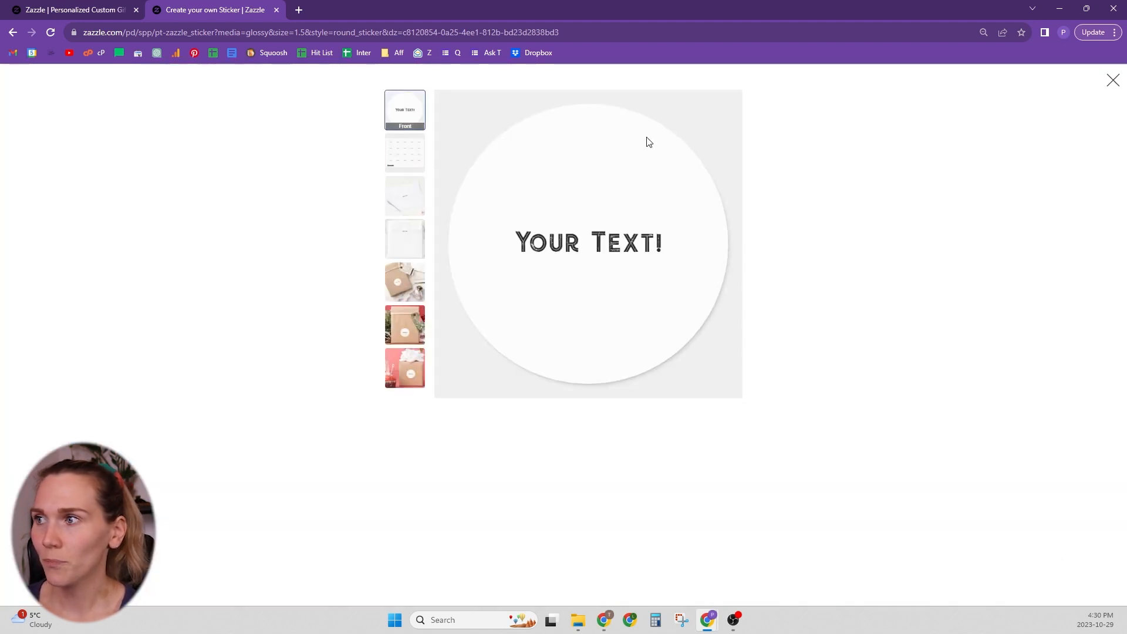
{"action": "left_click", "coordinate": [1113, 80]}
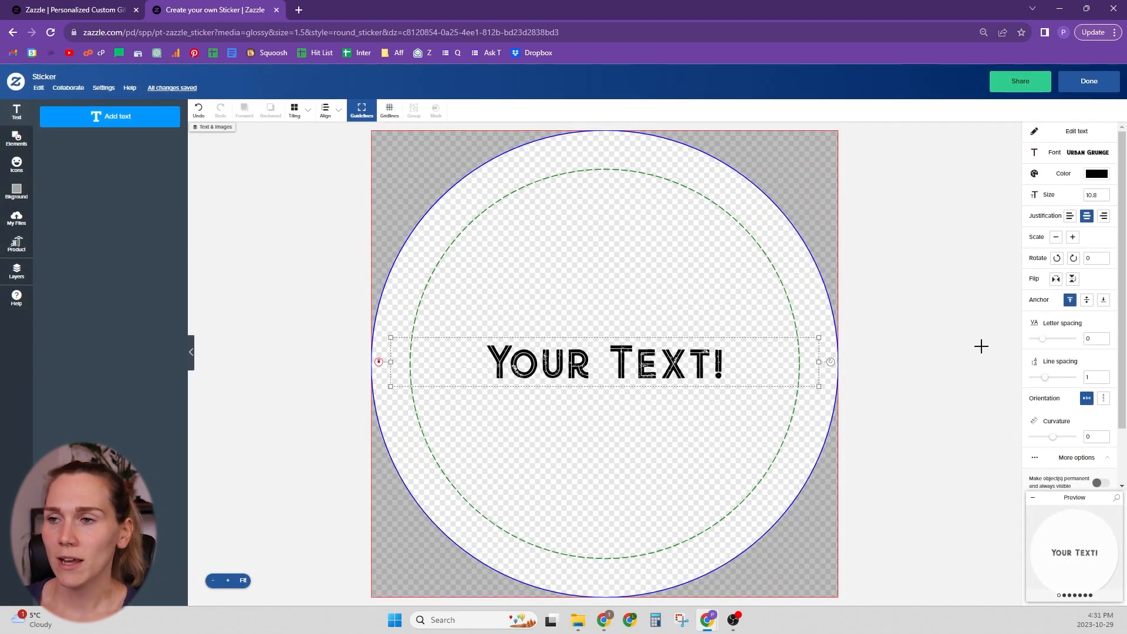
Break the sticker's text onto two lines, with "Your" above "Text!"
{"action": "double_click", "coordinate": [651, 369]}
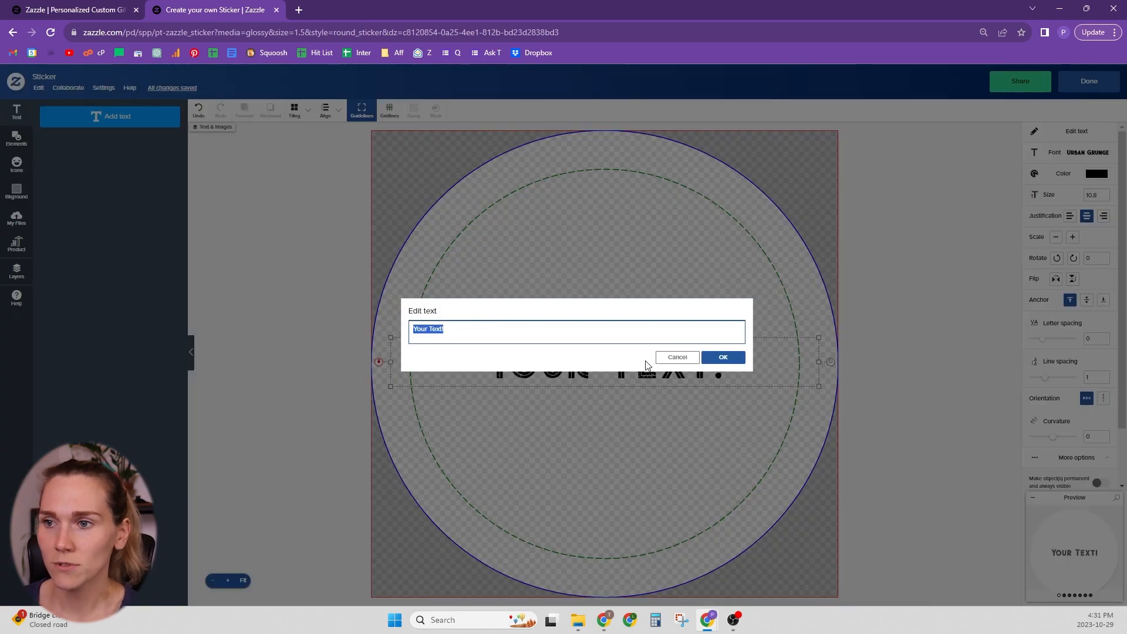
{"action": "key", "text": "Left"}
{"action": "key", "text": "Right"}
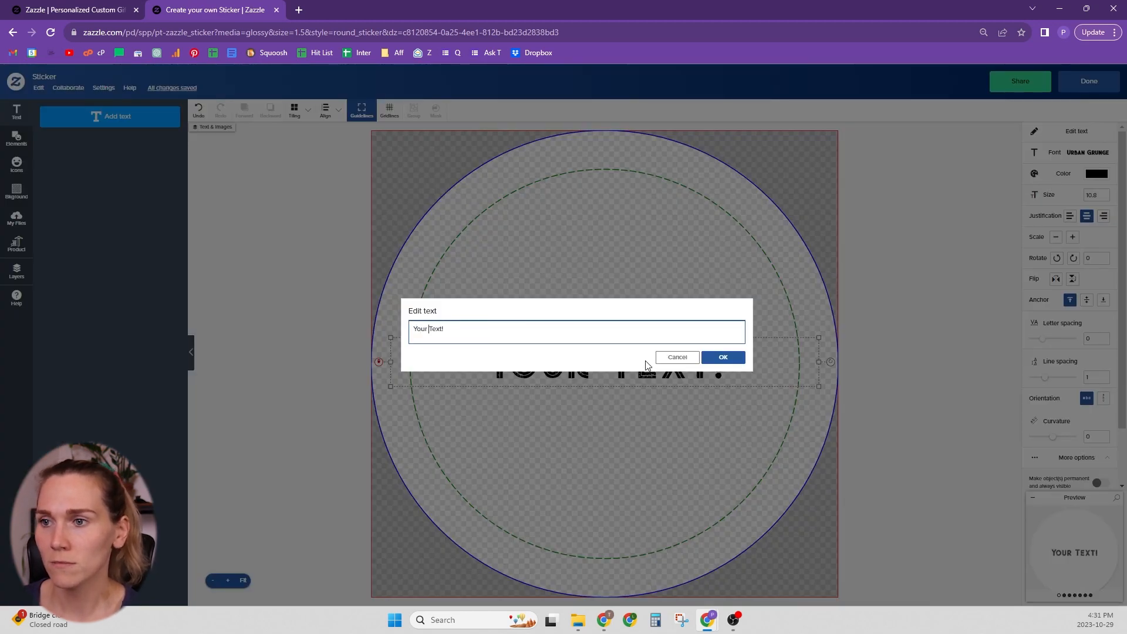
{"action": "key", "text": "Return"}
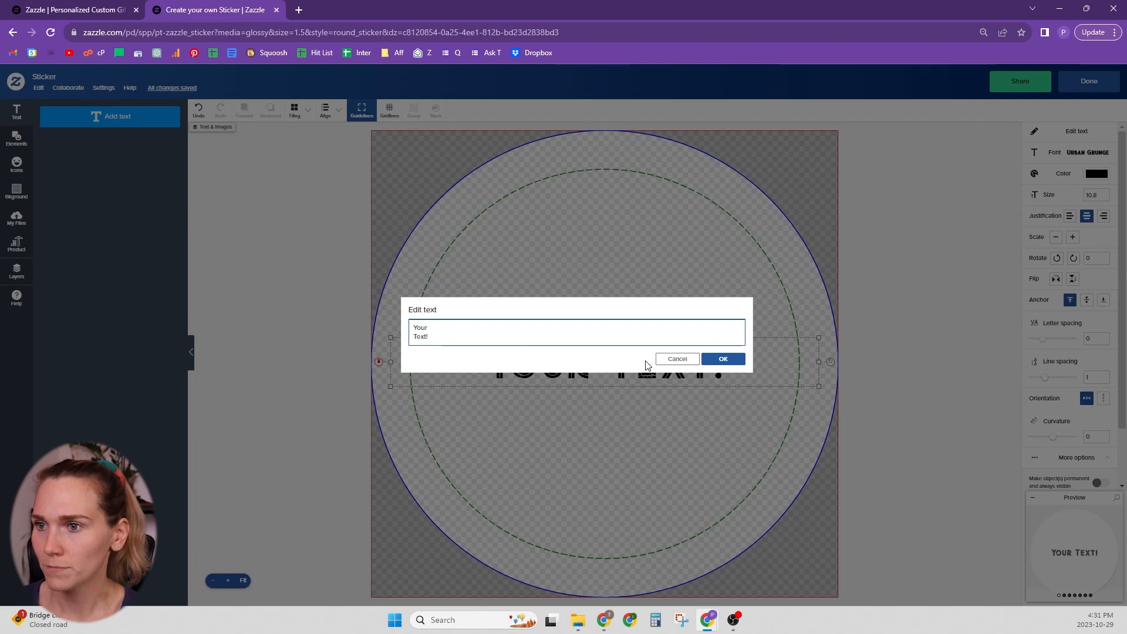
{"action": "left_click", "coordinate": [724, 359]}
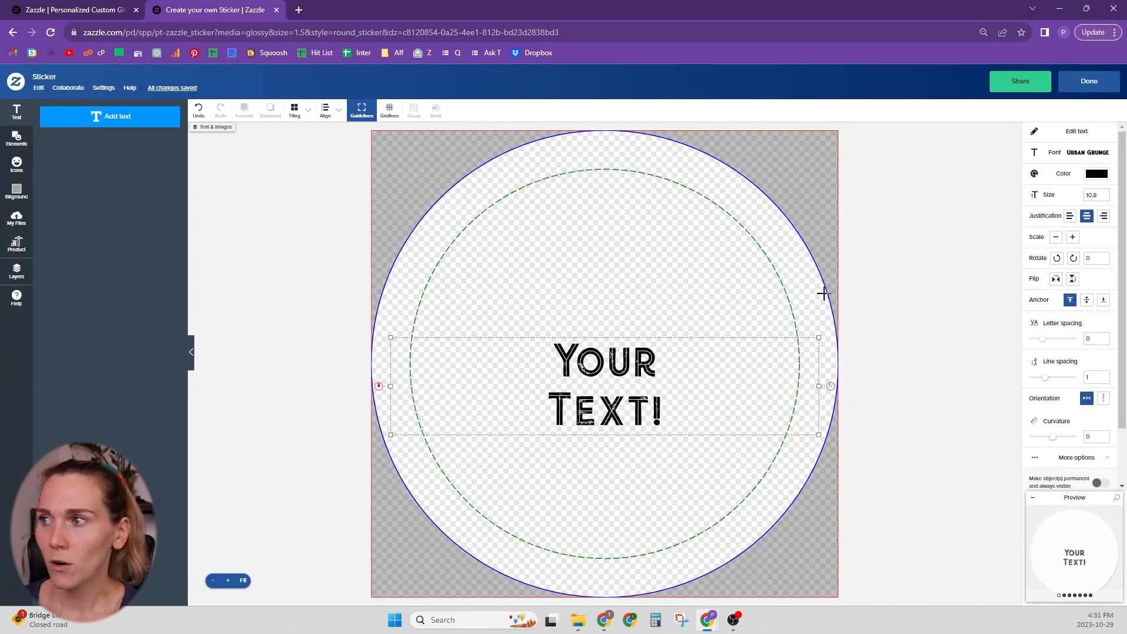
{"action": "left_click", "coordinate": [1084, 132]}
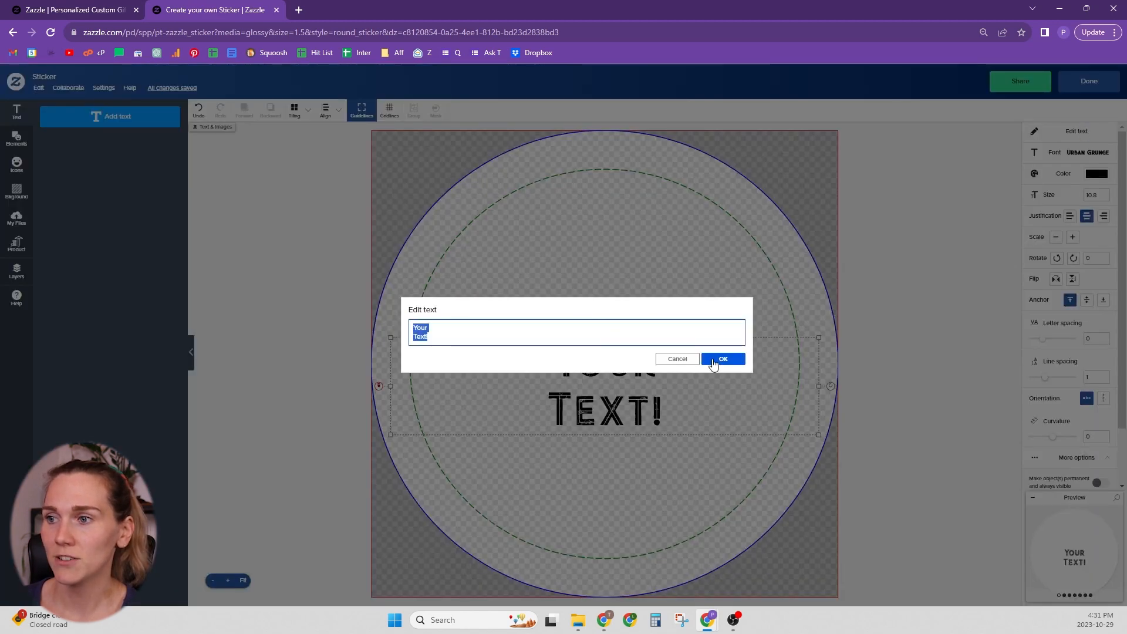
{"action": "left_click", "coordinate": [724, 360]}
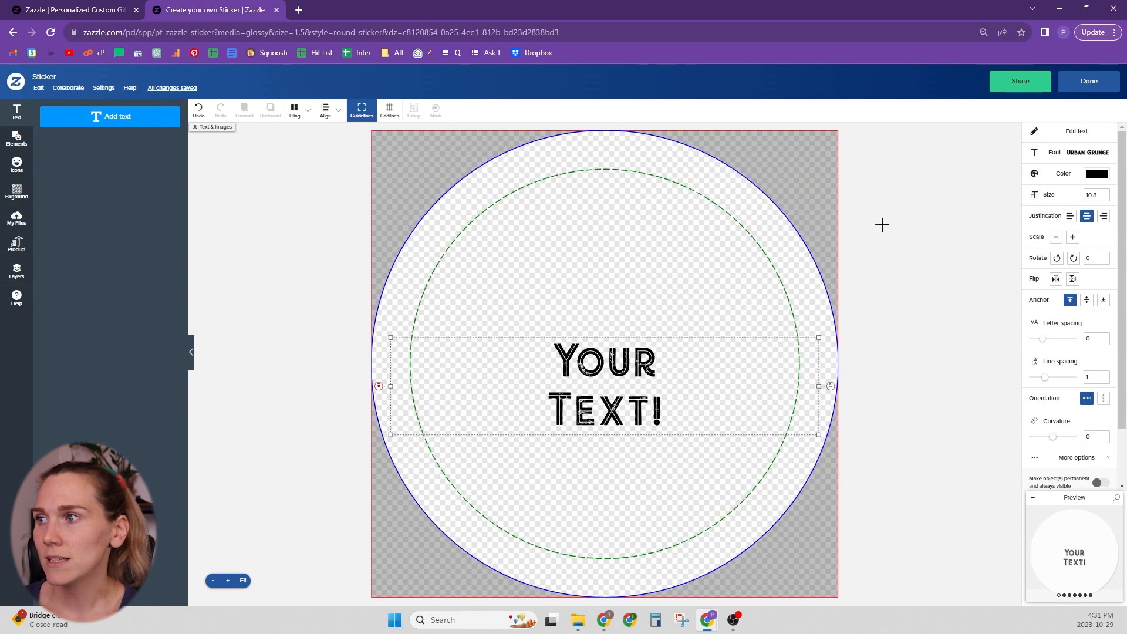
Browse the available fonts in the Casual Handwriting, Sans Serif and Script + Calligraphy categories without changing the text's font
{"action": "left_click", "coordinate": [1090, 156]}
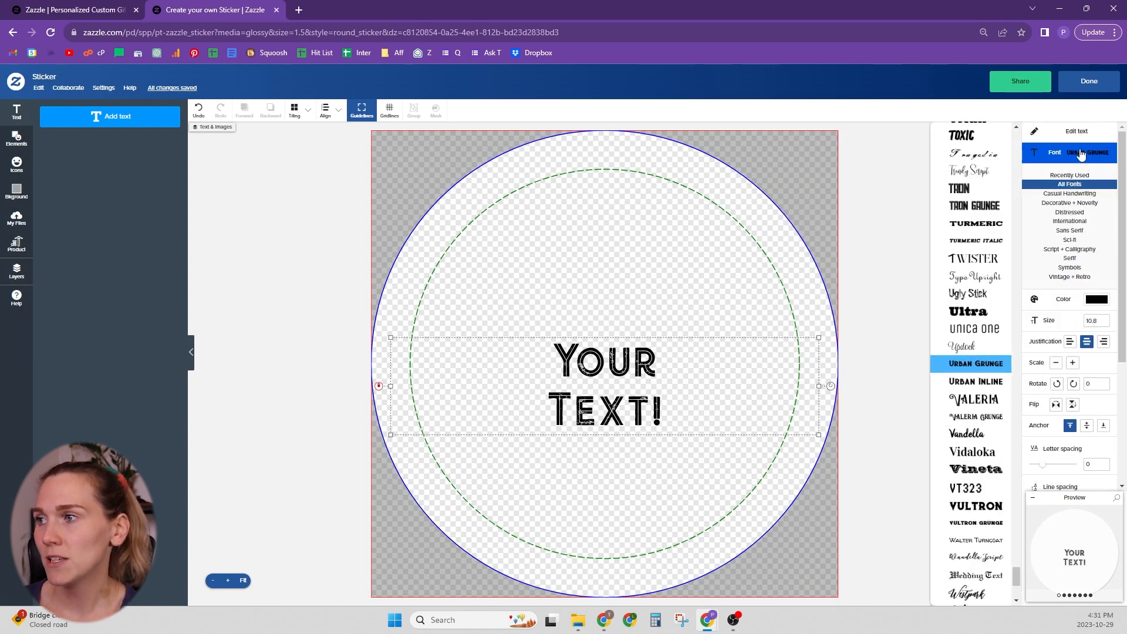
{"action": "left_click", "coordinate": [1077, 200]}
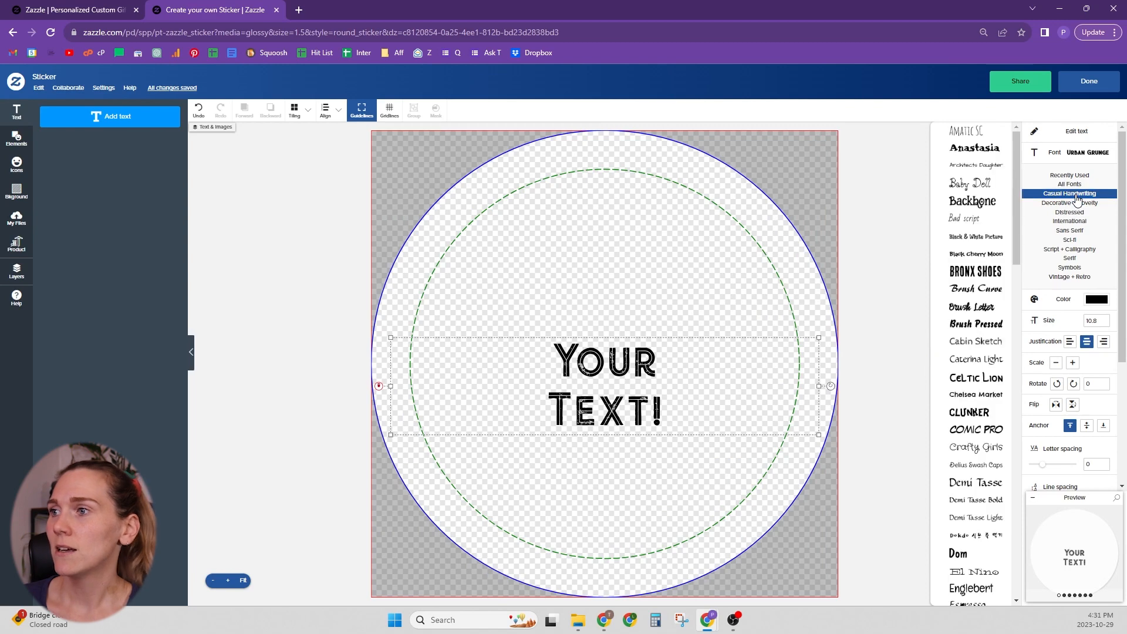
{"action": "scroll", "coordinate": [963, 428], "scroll_direction": "down", "scroll_amount": 5}
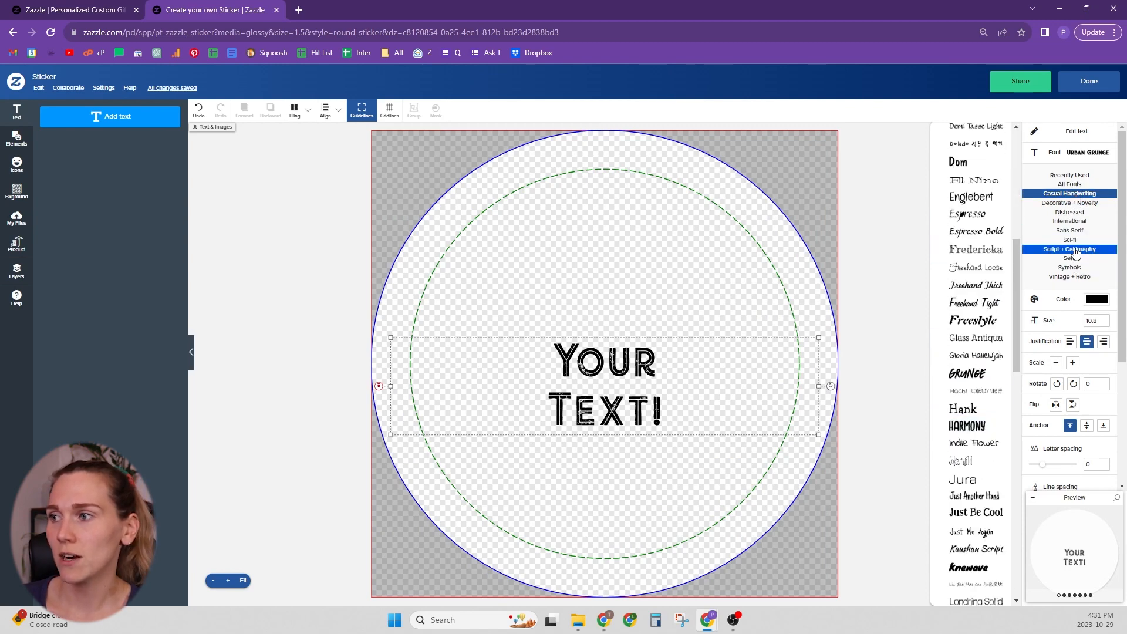
{"action": "left_click", "coordinate": [1070, 232]}
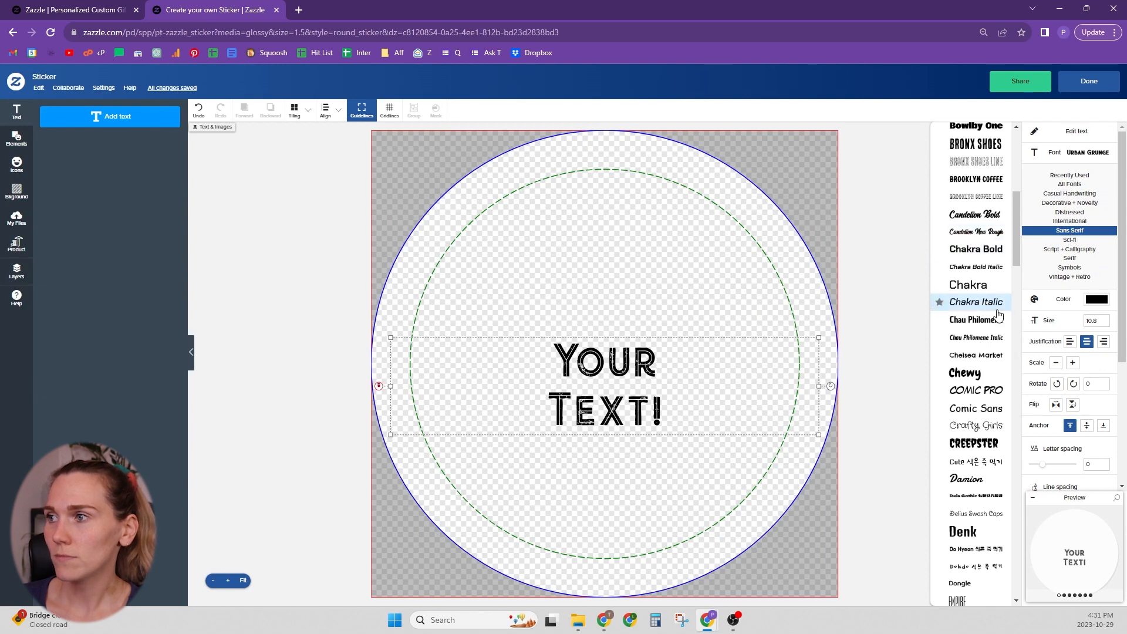
{"action": "left_click", "coordinate": [1070, 249]}
{"action": "scroll", "coordinate": [965, 399], "scroll_direction": "down", "scroll_amount": 20}
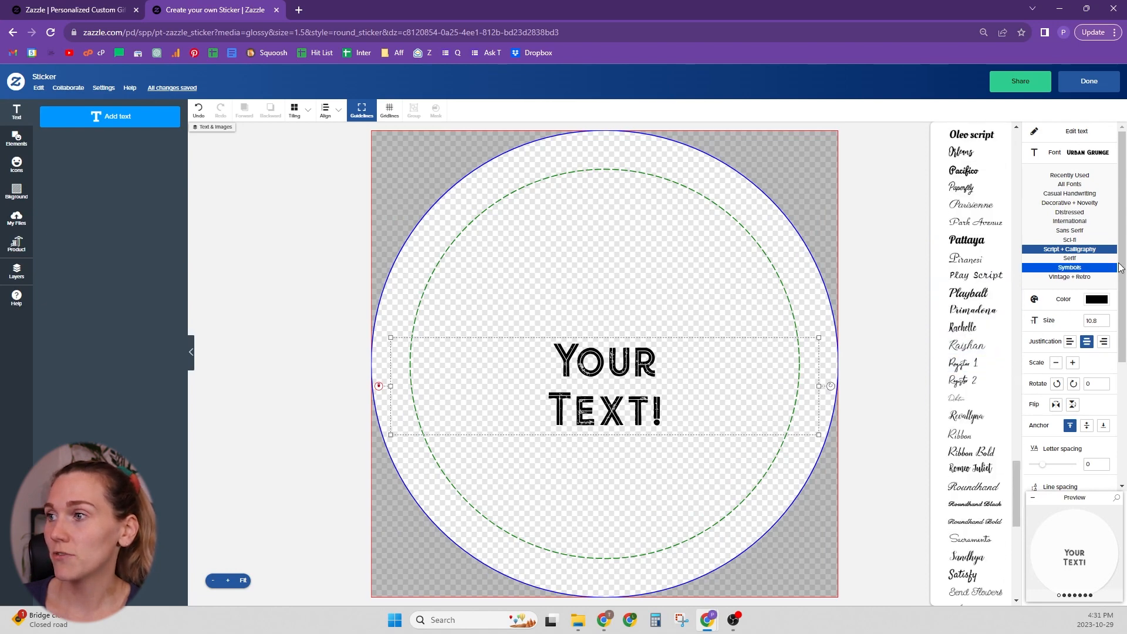
{"action": "left_click", "coordinate": [1083, 153]}
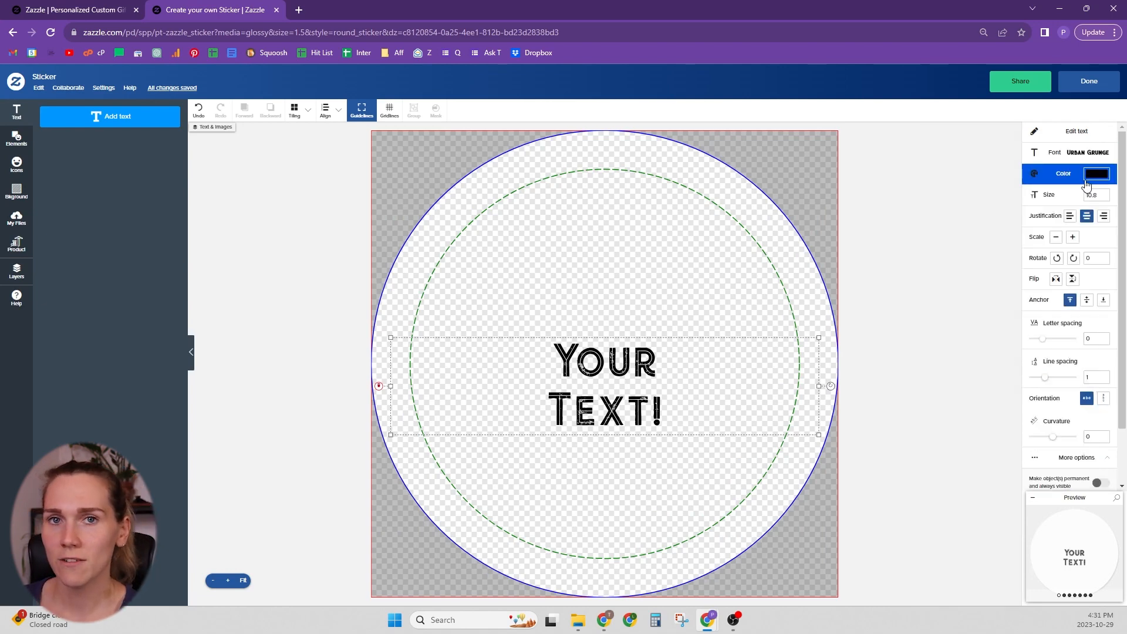
Try yellow, coral, brown and cornflower blue on the text, and set its color back to black
{"action": "left_click", "coordinate": [1088, 184]}
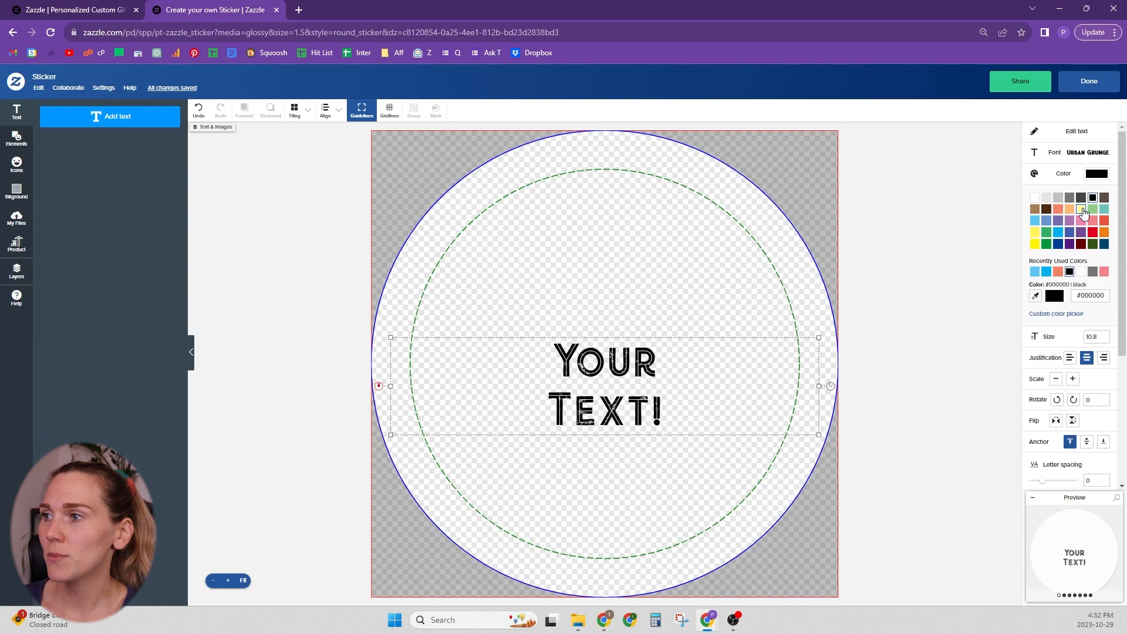
{"action": "left_click", "coordinate": [1082, 210]}
{"action": "left_click", "coordinate": [1058, 209]}
{"action": "left_click", "coordinate": [1046, 209]}
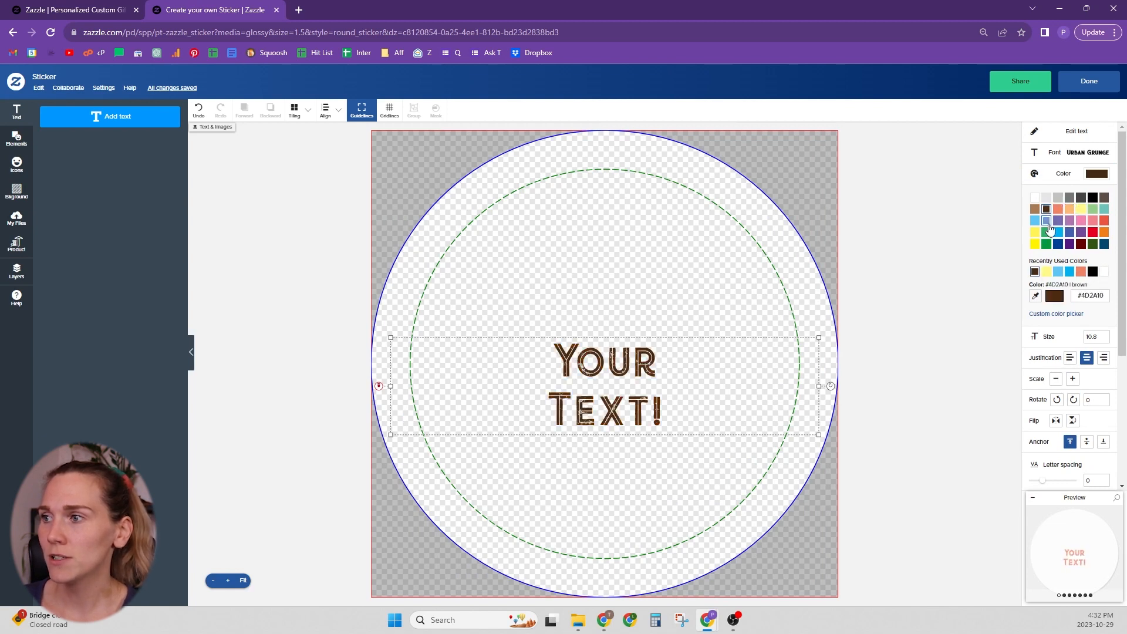
{"action": "left_click", "coordinate": [1048, 222]}
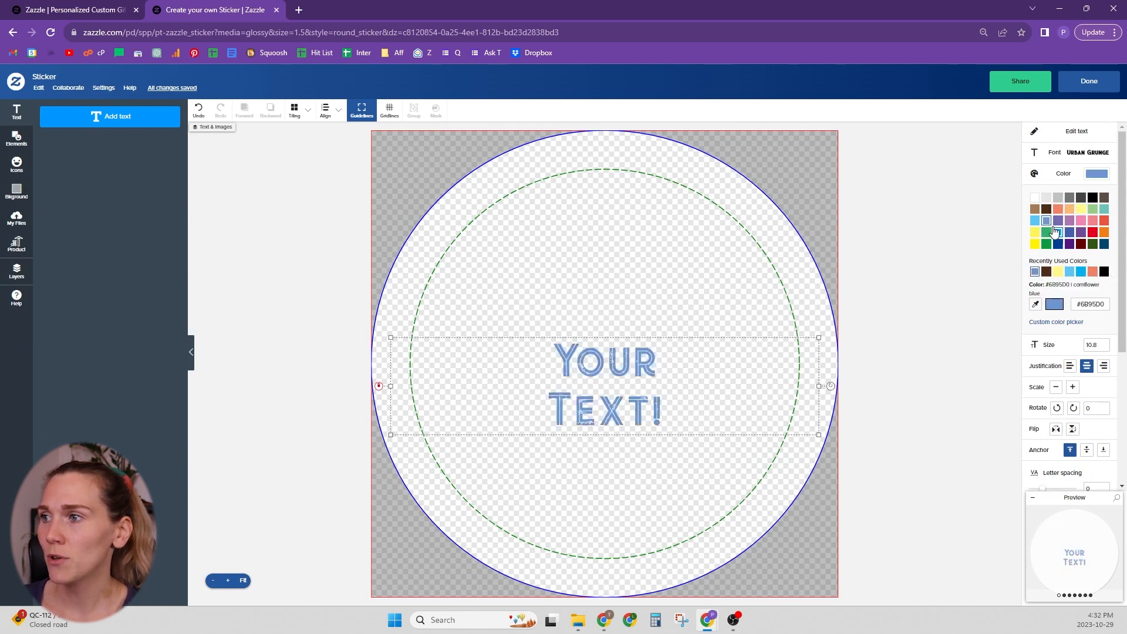
{"action": "left_click", "coordinate": [1093, 198]}
{"action": "left_click", "coordinate": [1100, 173]}
{"action": "left_click", "coordinate": [1101, 172]}
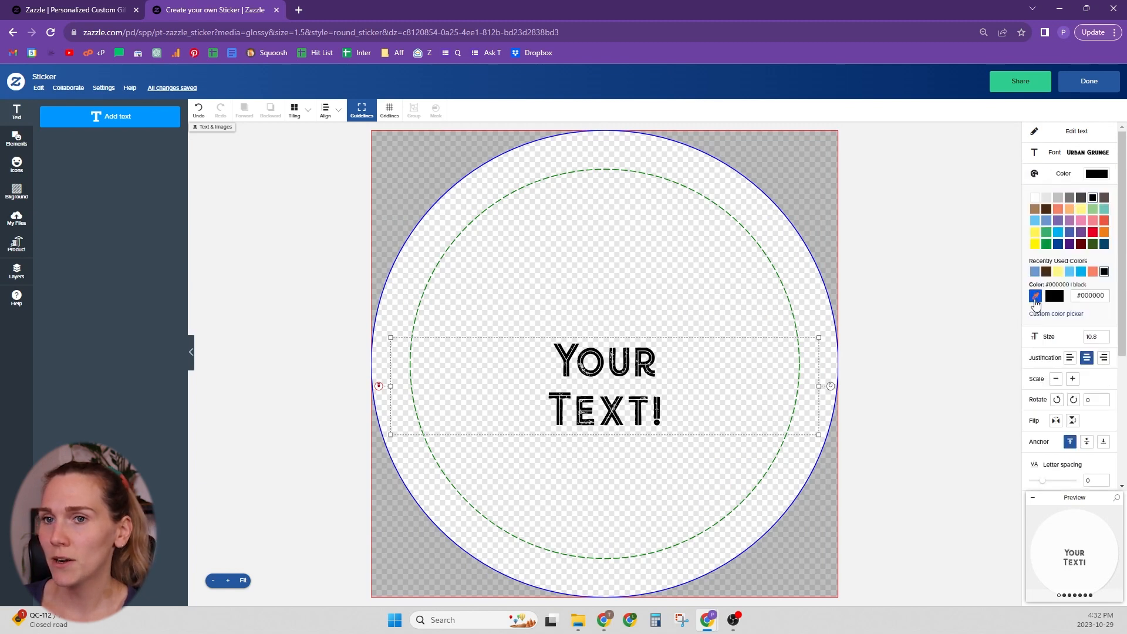
Add the uploaded blue dinosaur egg image to the sticker and shrink it to fit beside the text
{"action": "left_click", "coordinate": [16, 218]}
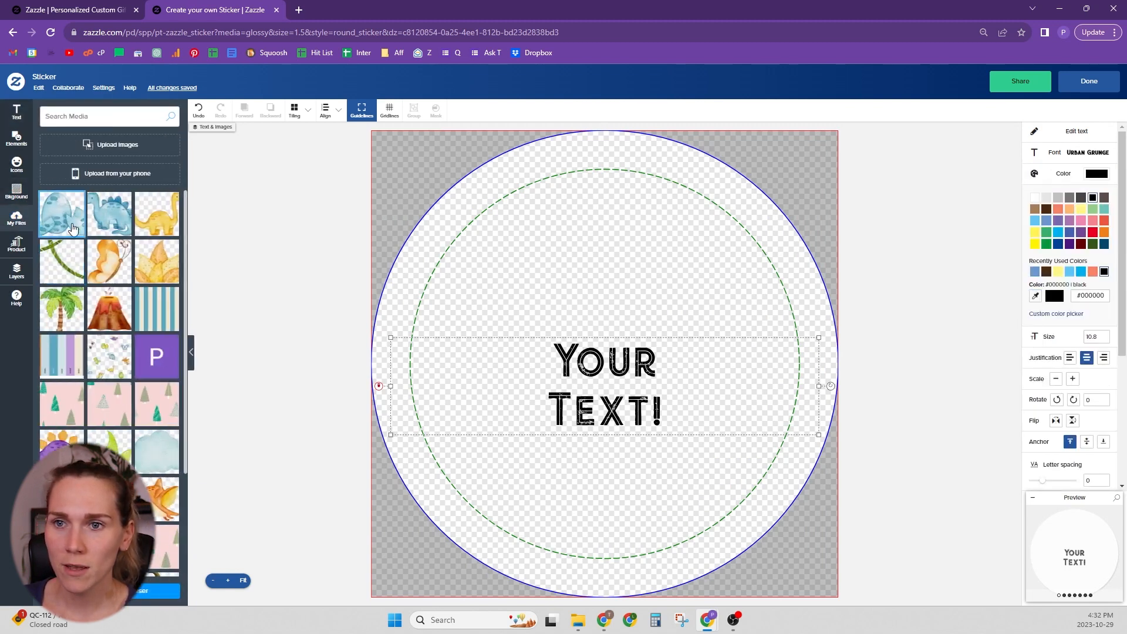
{"action": "left_click", "coordinate": [70, 233]}
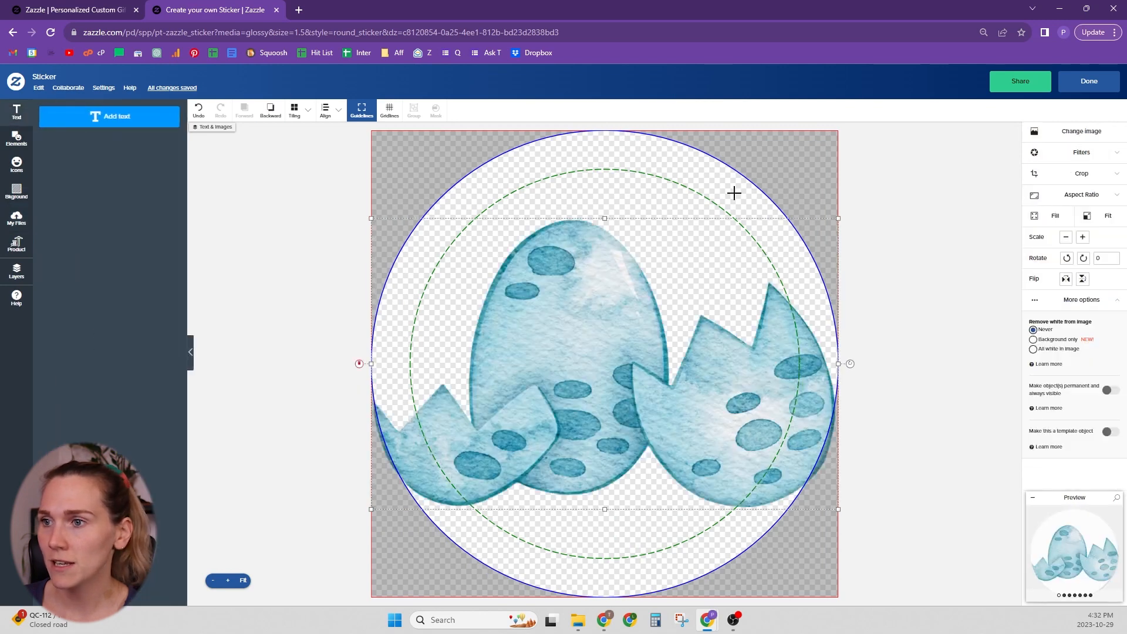
{"action": "left_click_drag", "start_coordinate": [838, 363], "coordinate": [497, 364]}
Recolor the text with the teal #4C9AB1 sampled from the dinosaur egg image
{"action": "left_click", "coordinate": [713, 412]}
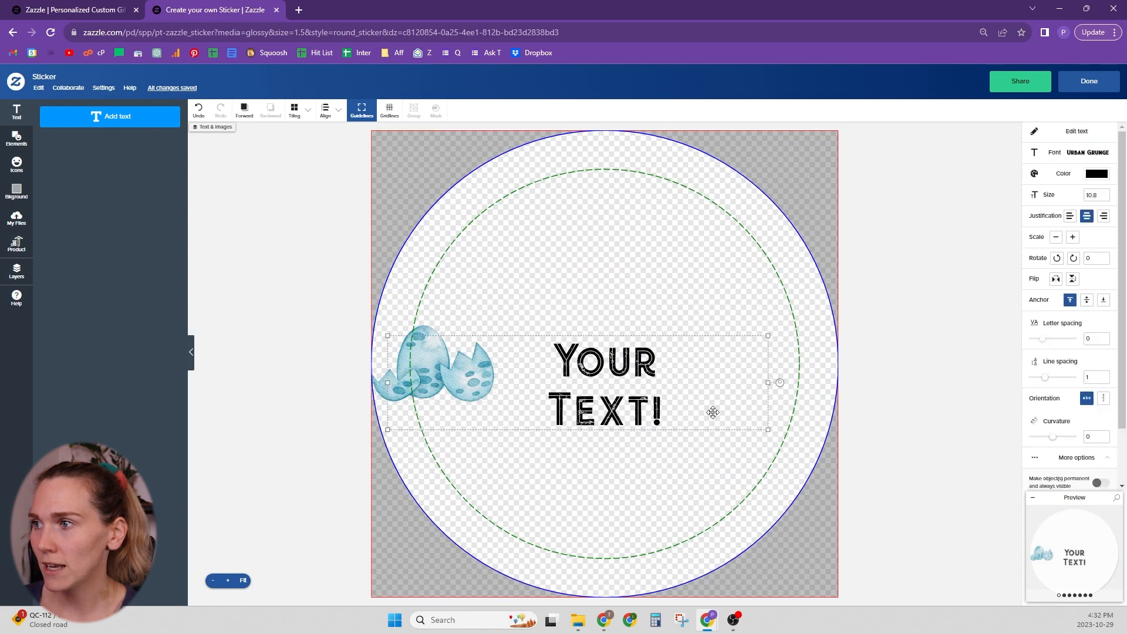
{"action": "left_click", "coordinate": [1097, 174]}
{"action": "left_click", "coordinate": [1036, 296]}
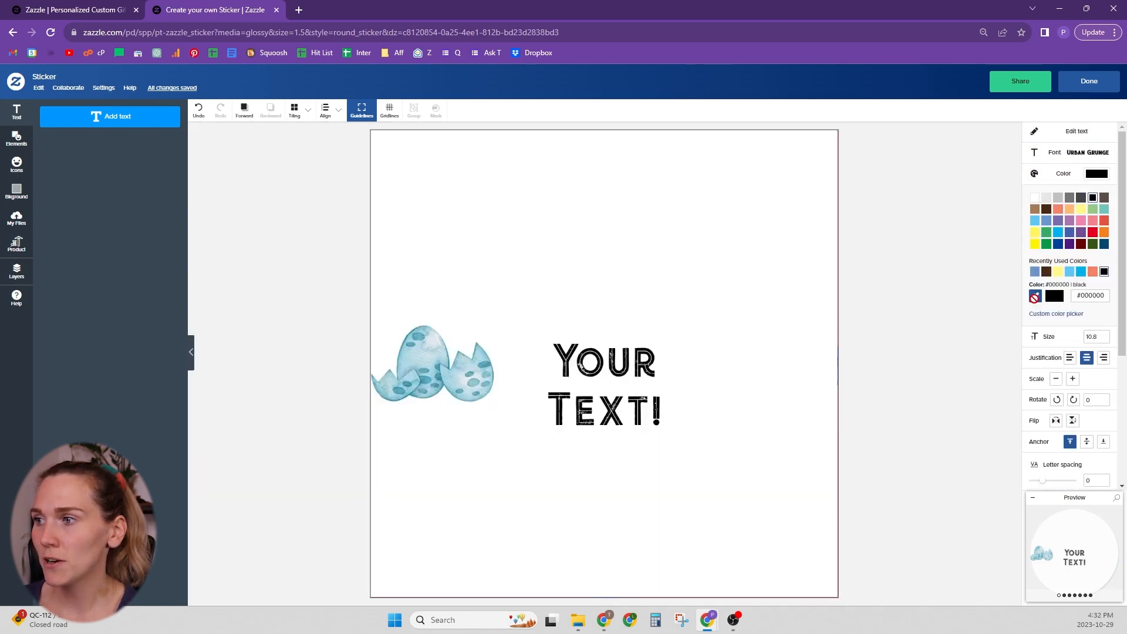
{"action": "left_click", "coordinate": [437, 366]}
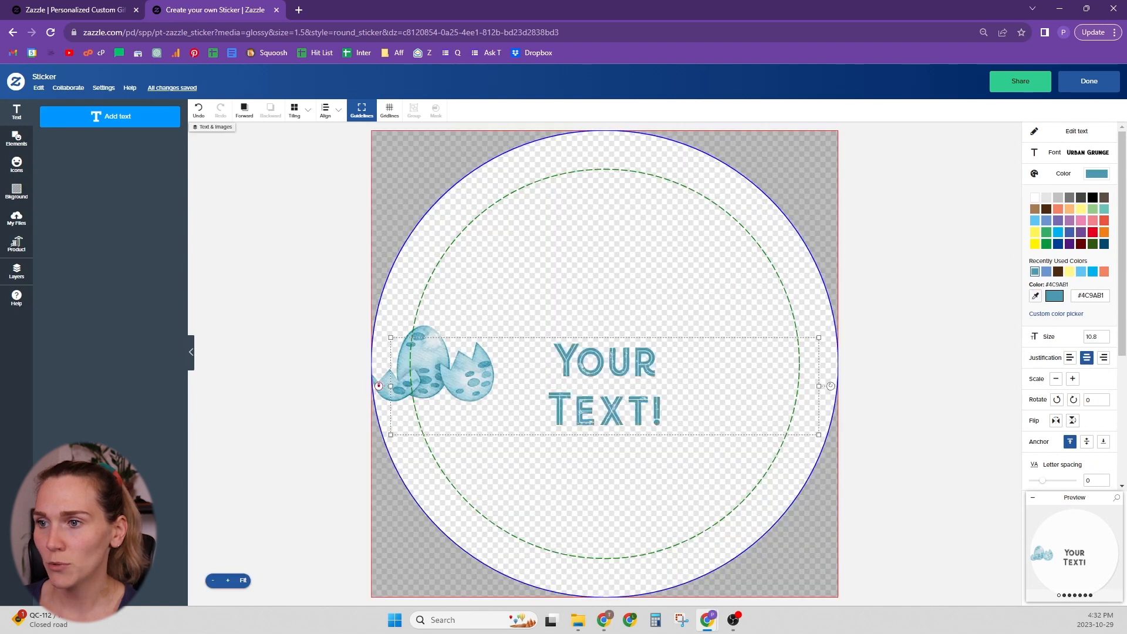
Try darker custom teal shades such as #124251 on the text, and set its color back to black
{"action": "left_click", "coordinate": [1092, 296]}
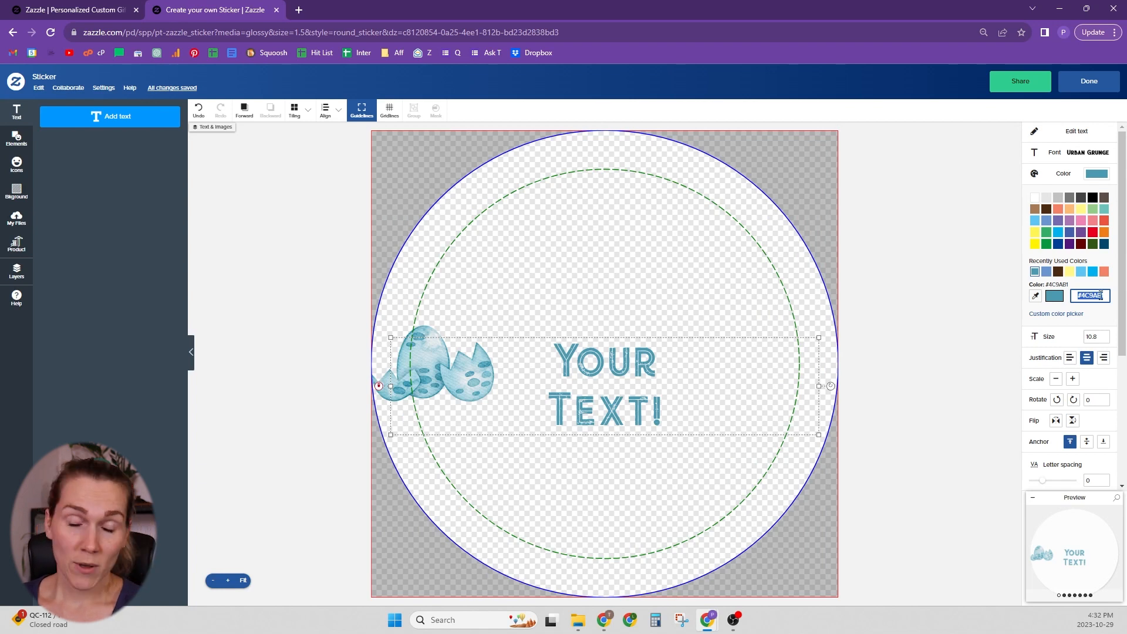
{"action": "left_click", "coordinate": [1060, 315]}
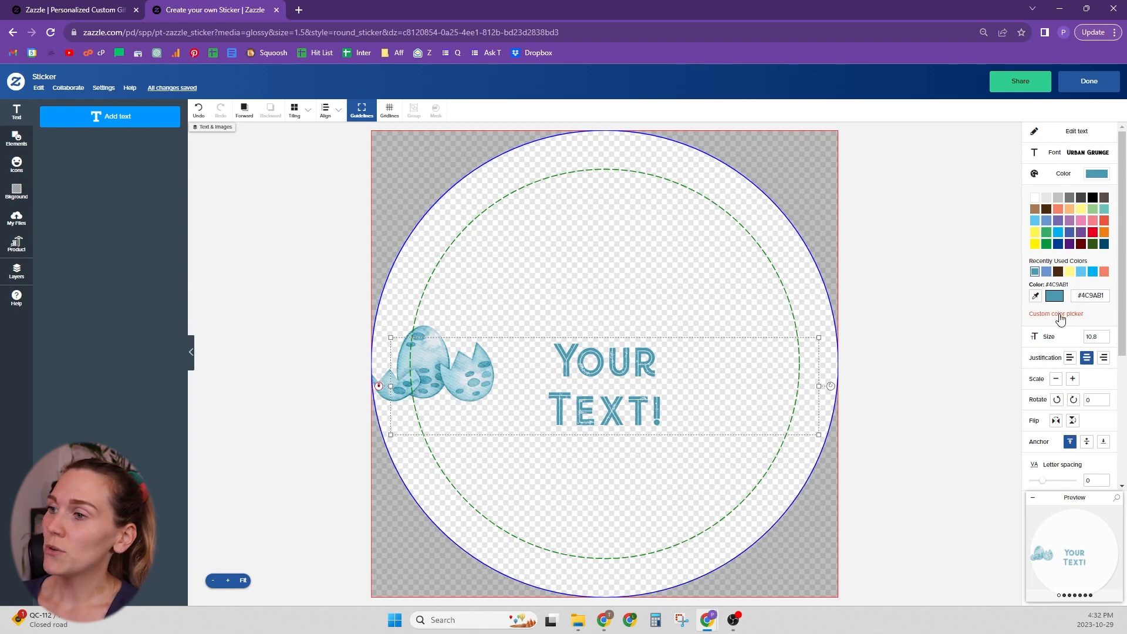
{"action": "mouse_move", "coordinate": [1078, 352]}
{"action": "left_mouse_down"}
{"action": "mouse_move", "coordinate": [1092, 378]}
{"action": "mouse_move", "coordinate": [1067, 364]}
{"action": "left_mouse_up"}
{"action": "left_click", "coordinate": [1066, 356]}
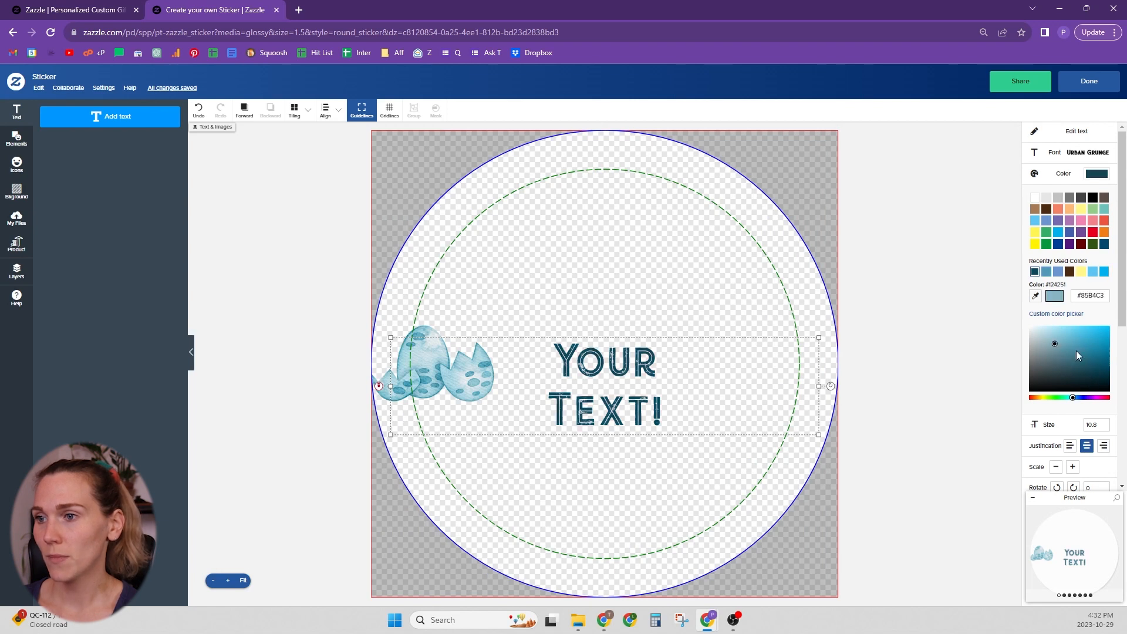
{"action": "left_click", "coordinate": [1092, 197]}
{"action": "left_click", "coordinate": [899, 289]}
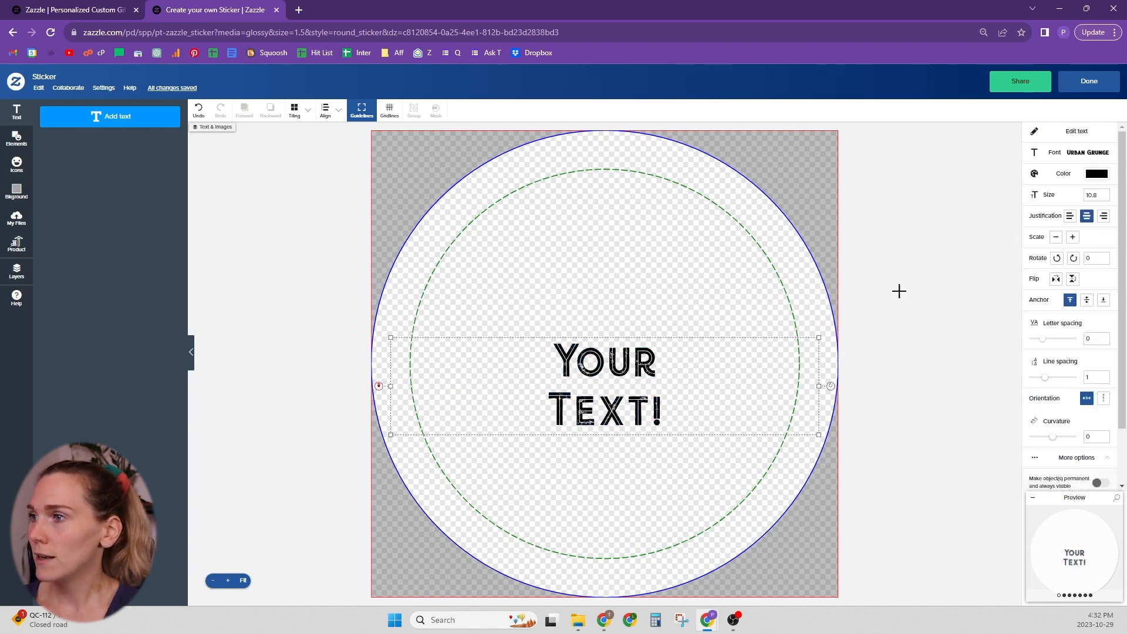
Set the text size to 15, step it up to 18 and bring it back to 15
{"action": "left_click", "coordinate": [1095, 194]}
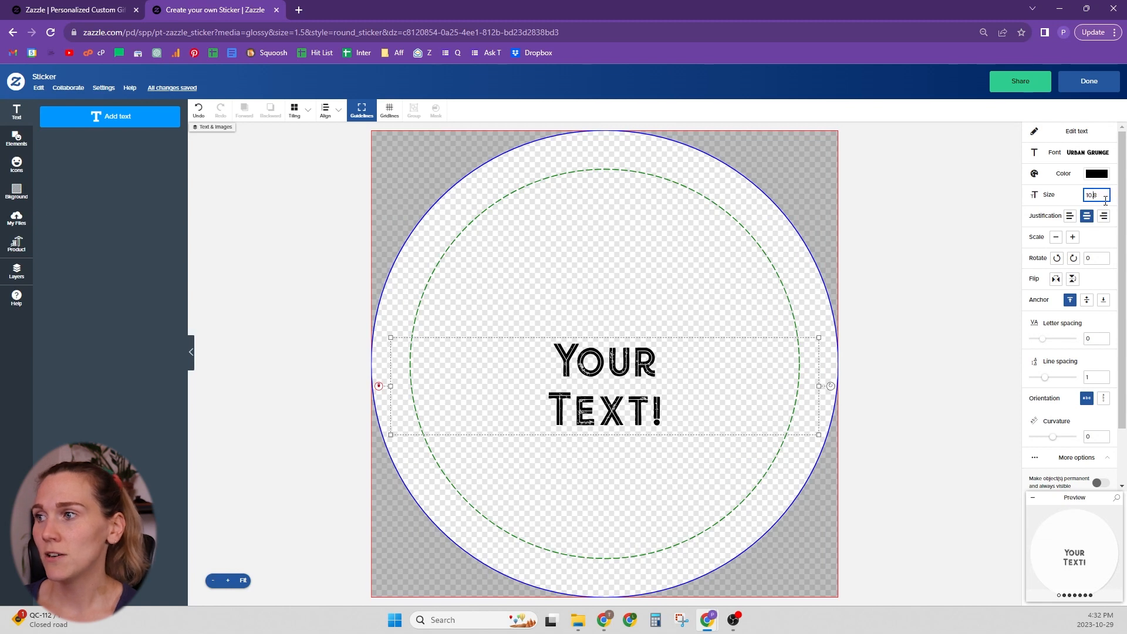
{"action": "key", "text": "Tab"}
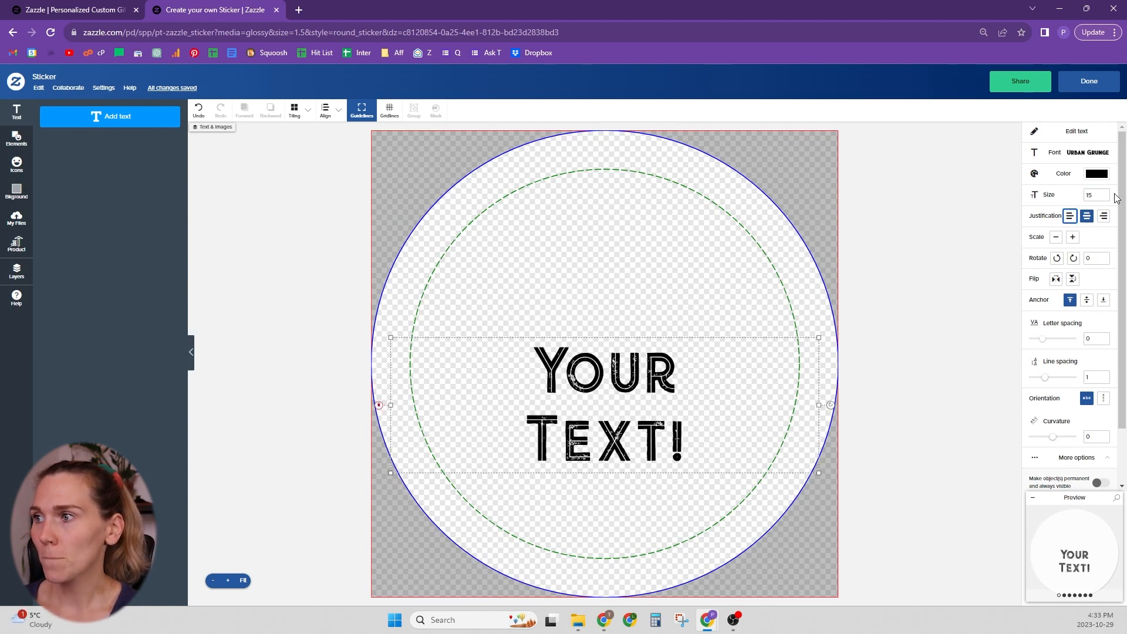
{"action": "left_click", "coordinate": [1106, 194]}
{"action": "left_click", "coordinate": [1107, 194]}
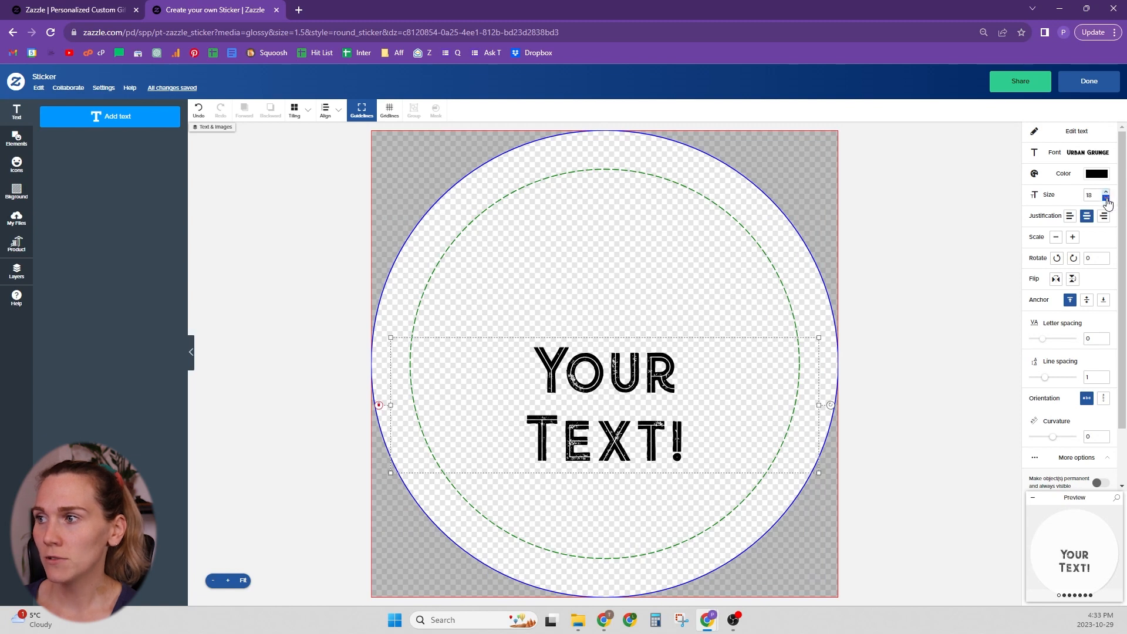
{"action": "left_click", "coordinate": [1106, 198]}
{"action": "left_click", "coordinate": [1106, 198]}
{"action": "left_click", "coordinate": [1106, 198]}
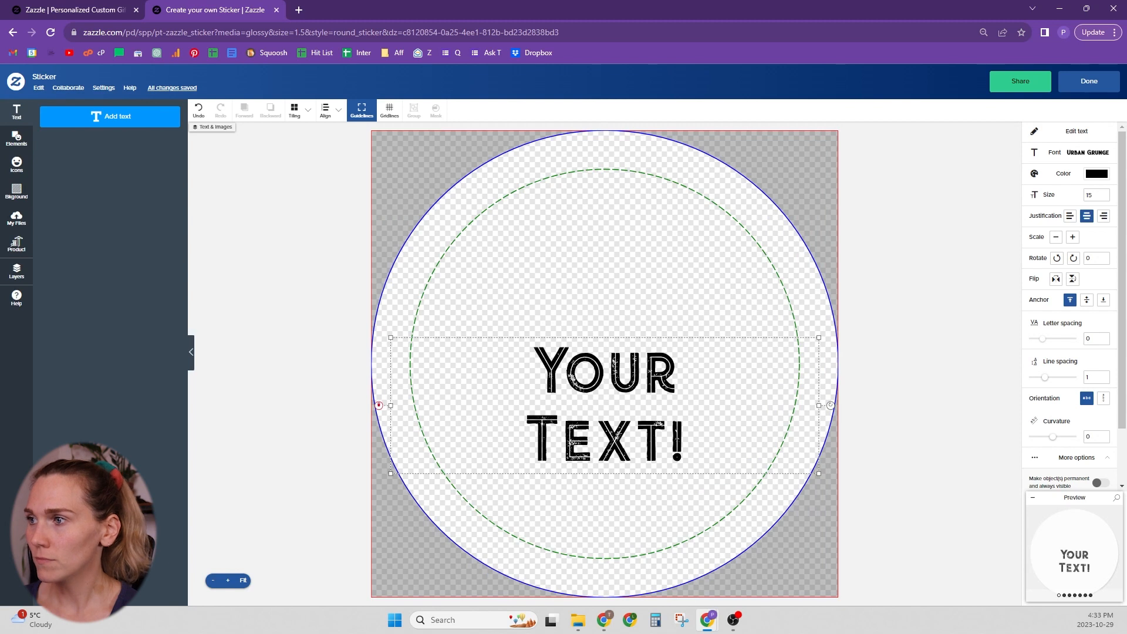
Try left and right justification on the two-line text, and set it back to centered
{"action": "left_click", "coordinate": [1070, 216]}
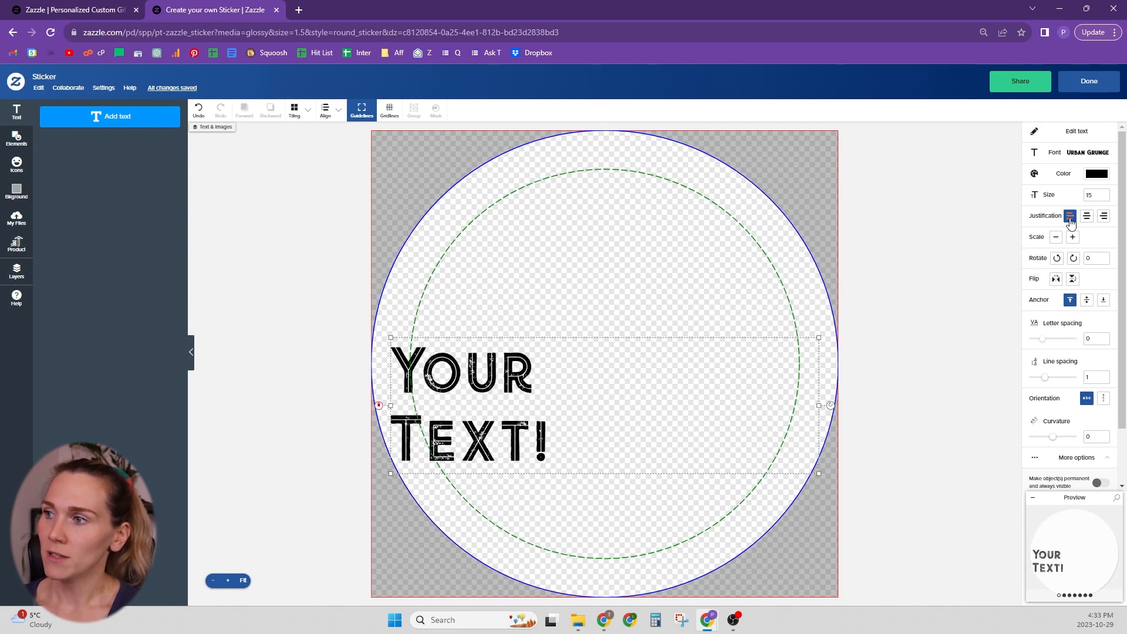
{"action": "left_click", "coordinate": [1103, 217]}
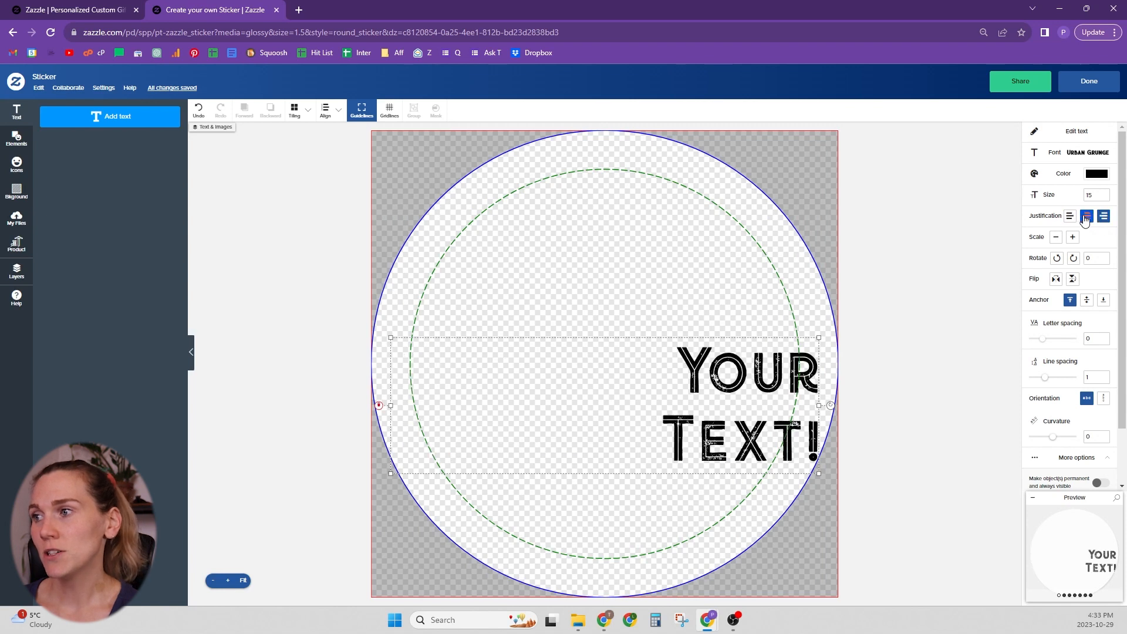
{"action": "left_click", "coordinate": [1086, 217]}
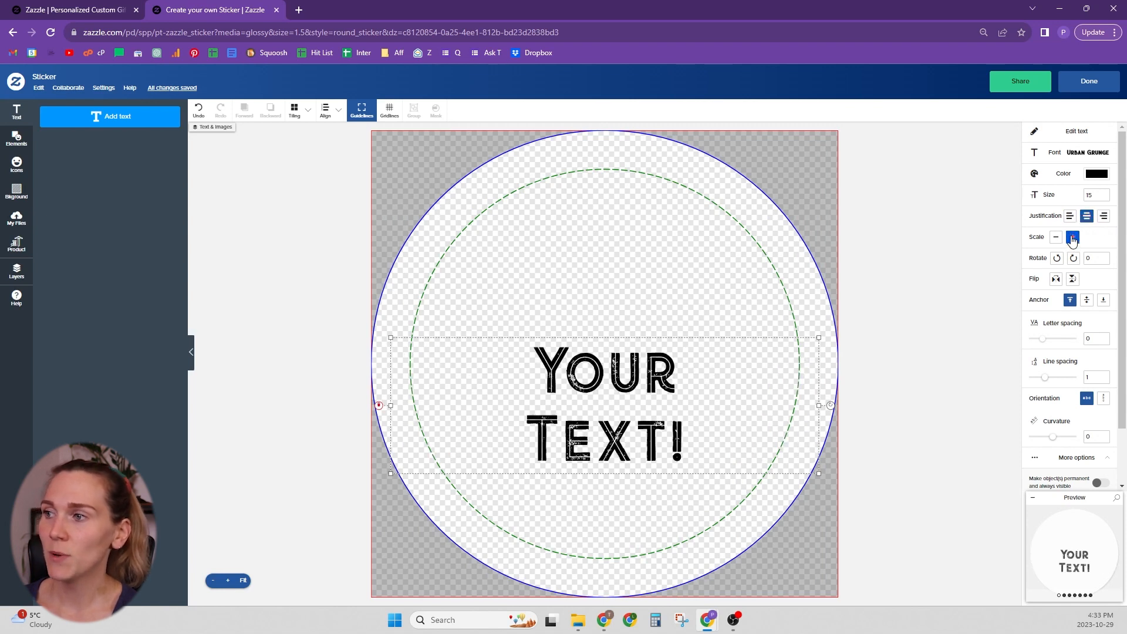
Scale the text down two increments and back up again, ending at size 14.7
{"action": "left_click", "coordinate": [1057, 237]}
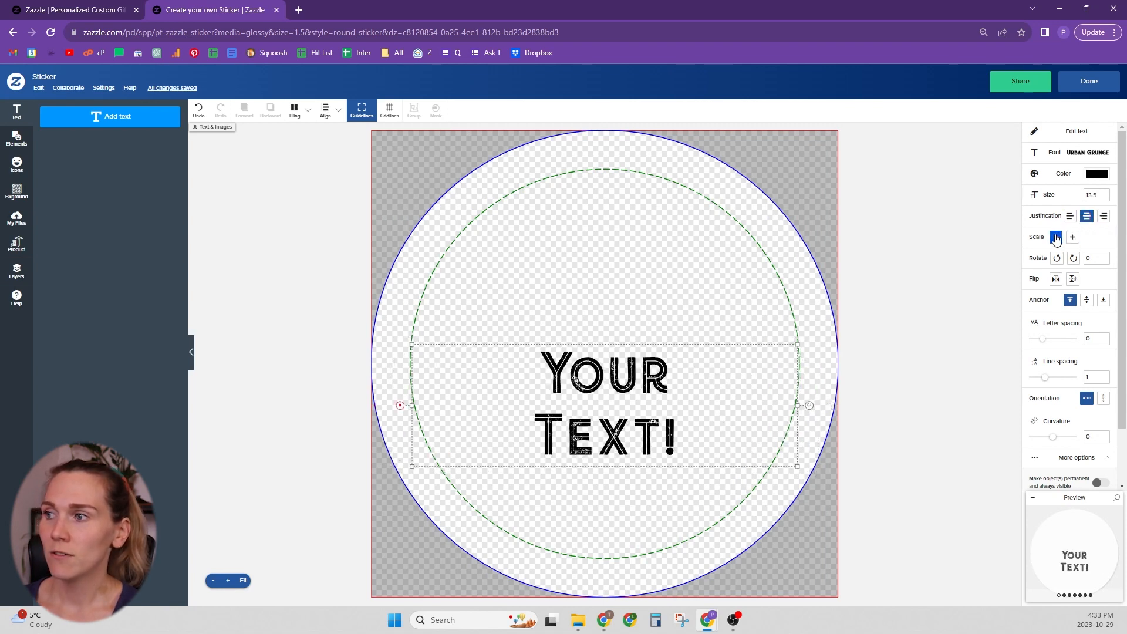
{"action": "left_click", "coordinate": [1056, 238]}
{"action": "left_click", "coordinate": [1073, 238]}
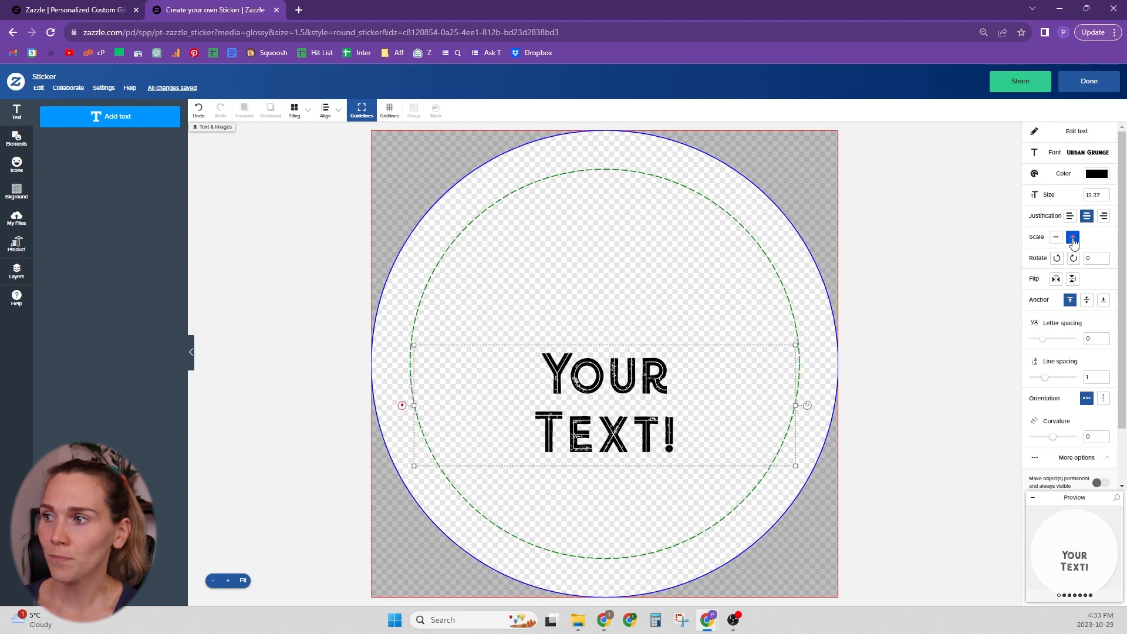
{"action": "left_click", "coordinate": [1073, 238]}
Try rotating the text 45 degrees and back to 0, and flipping it horizontally and back
{"action": "left_click", "coordinate": [1074, 258]}
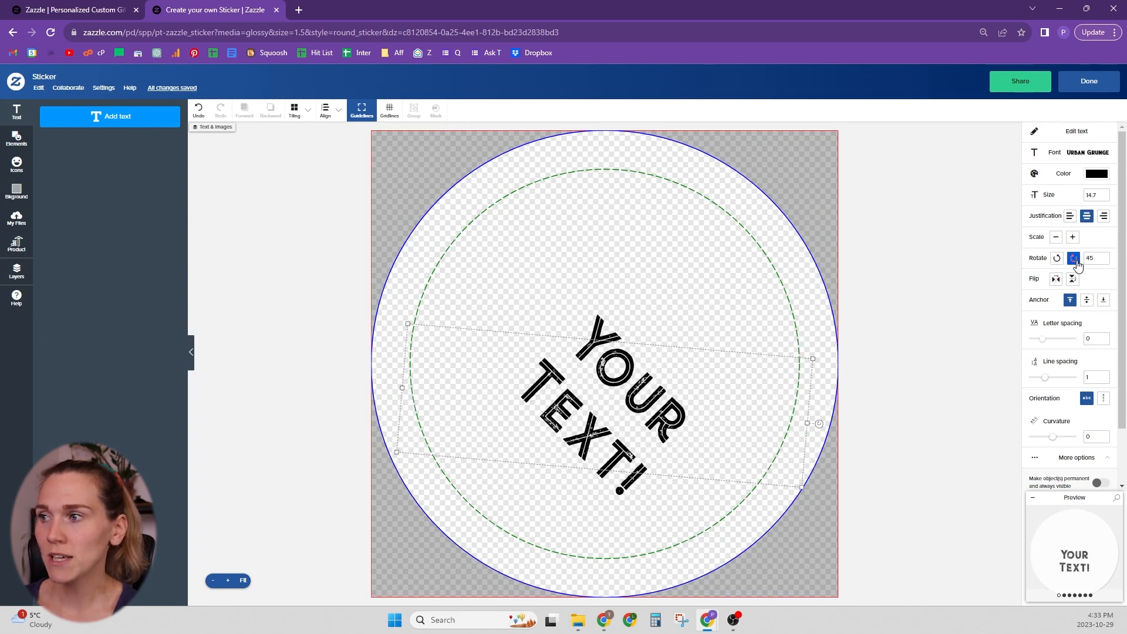
{"action": "left_click", "coordinate": [1084, 259]}
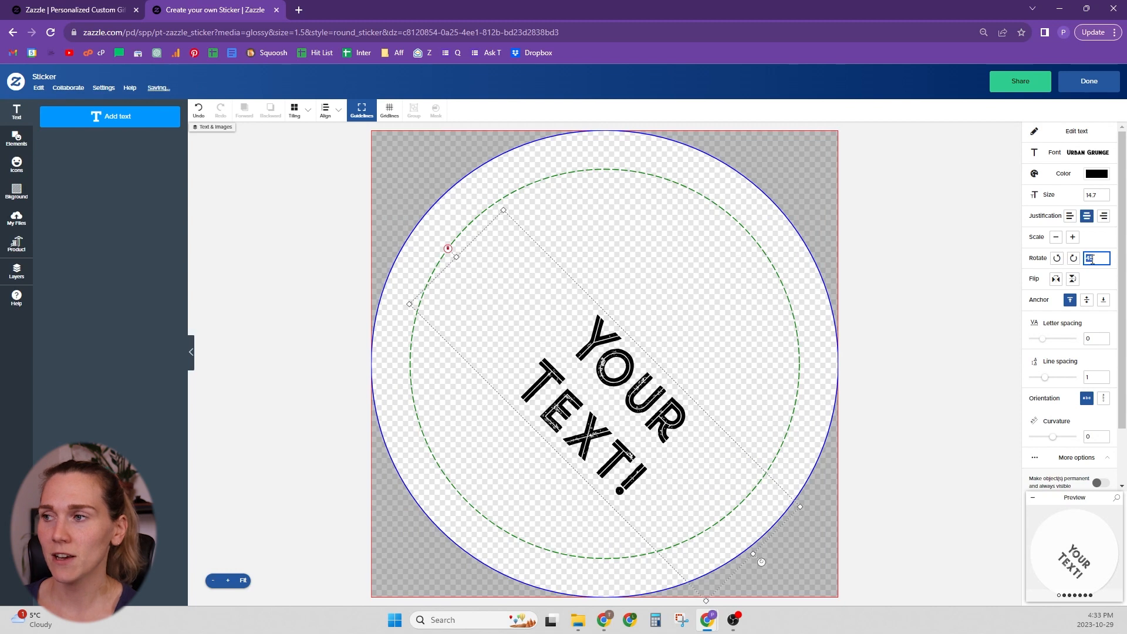
{"action": "left_click", "coordinate": [1056, 259]}
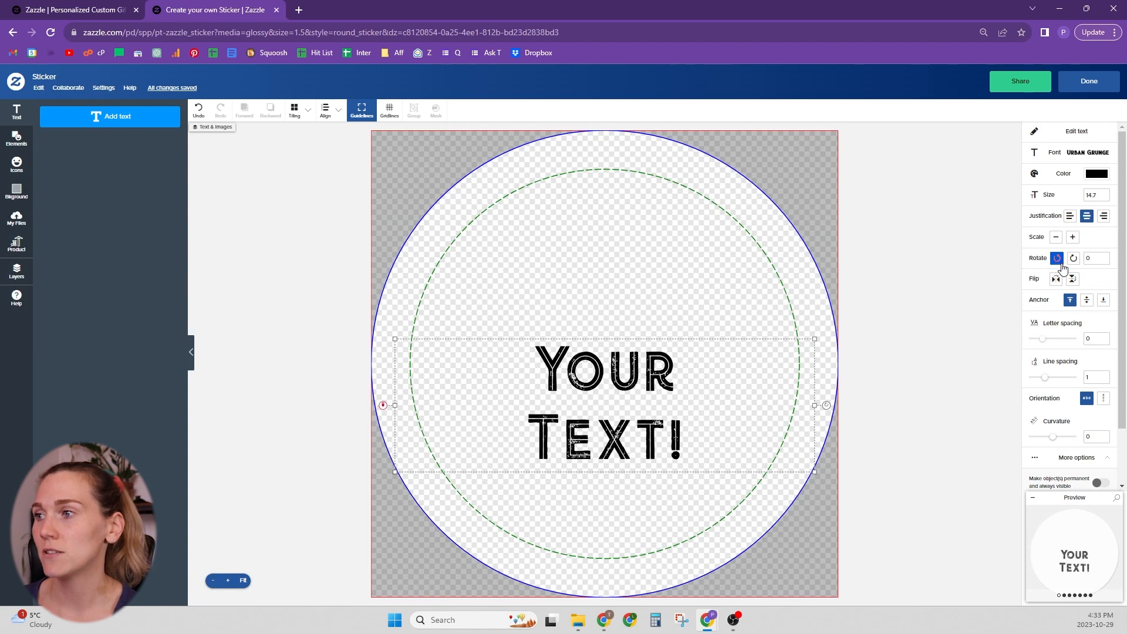
{"action": "left_click", "coordinate": [1056, 279]}
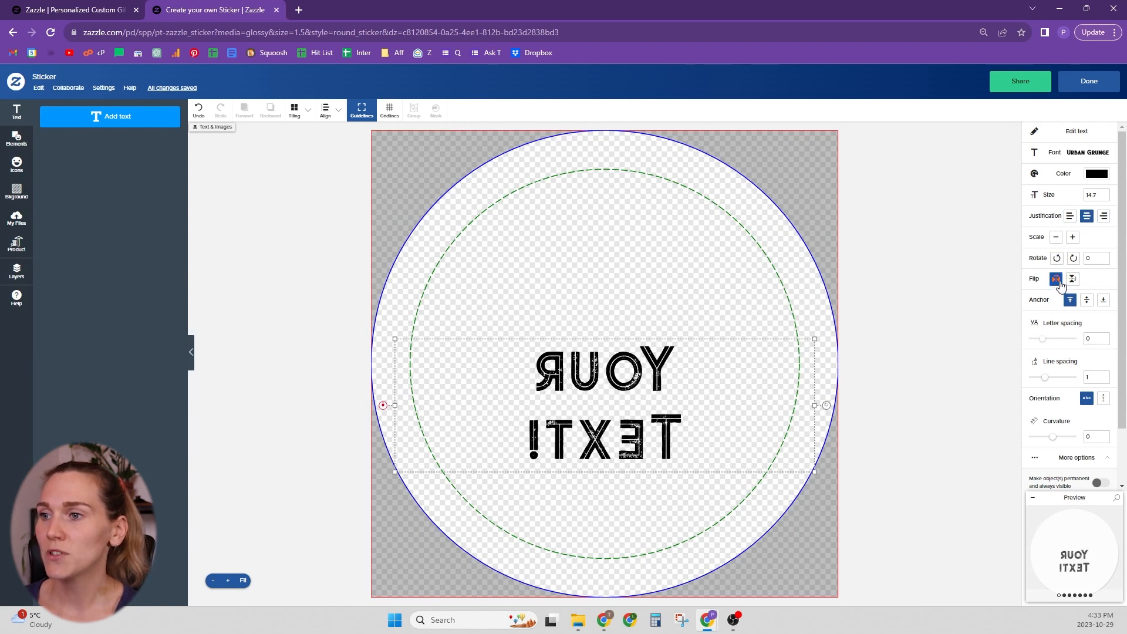
{"action": "left_click", "coordinate": [1056, 280]}
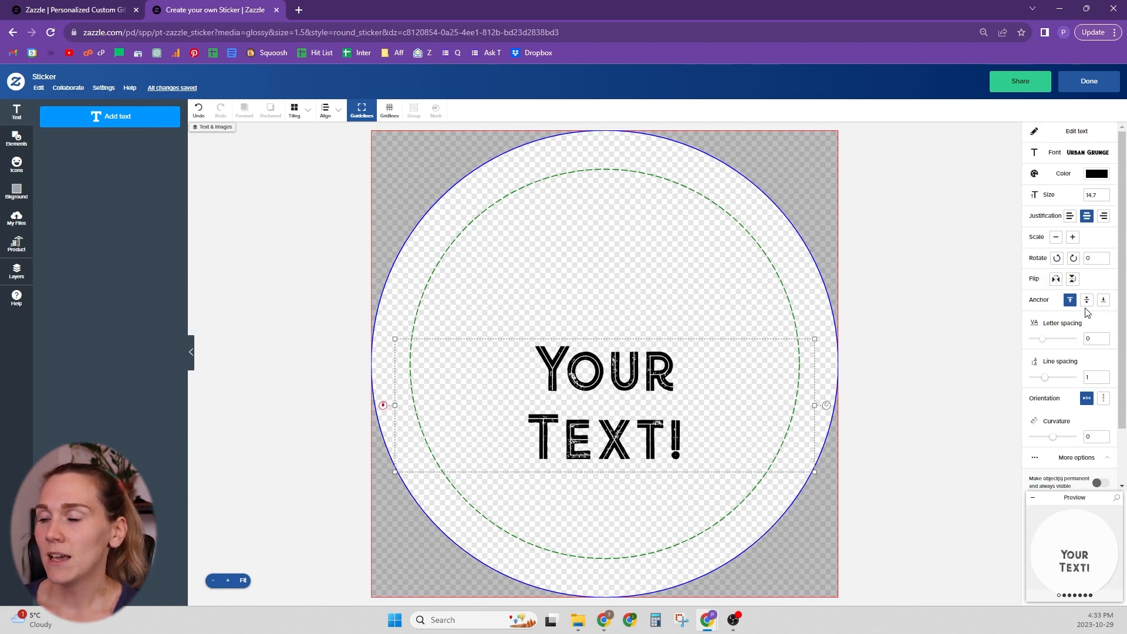
Move the top-anchored text slightly lower, try appending the filler "asdhasdlkasddgf sdfsd sd", and undo the addition
{"action": "left_click_drag", "start_coordinate": [631, 387], "coordinate": [630, 416]}
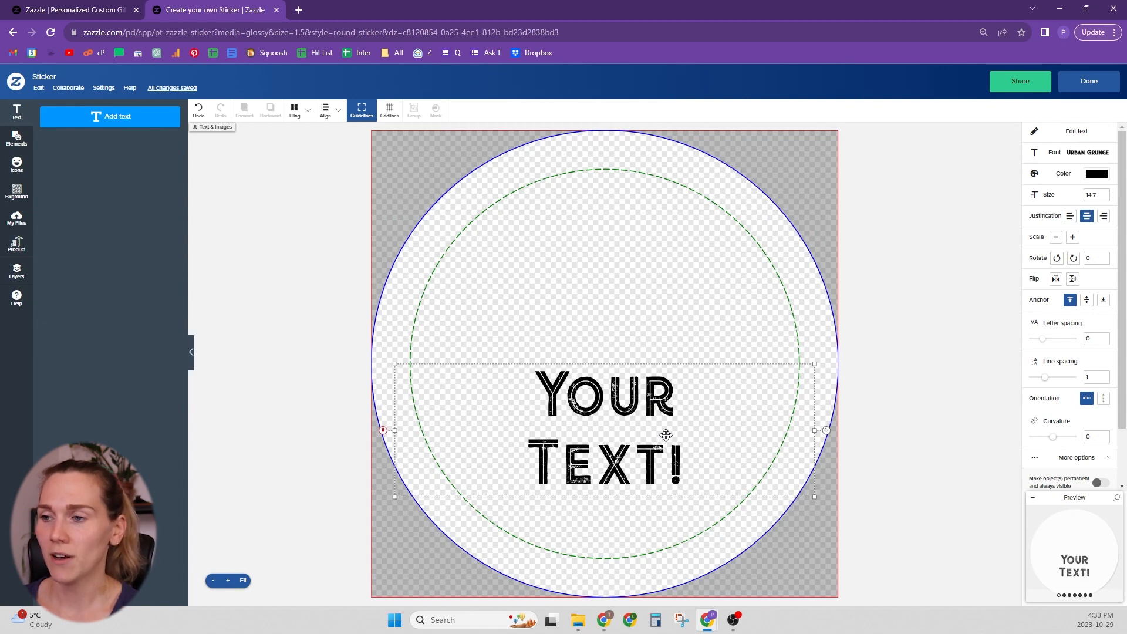
{"action": "double_click", "coordinate": [644, 444]}
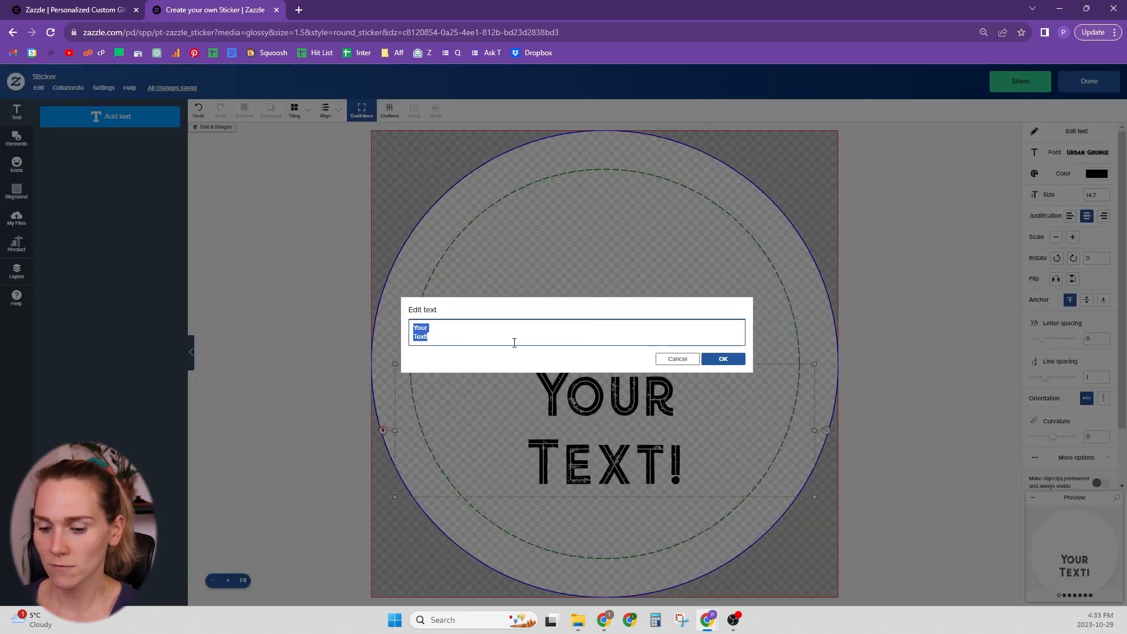
{"action": "left_click", "coordinate": [524, 345]}
{"action": "type", "text": "asdhasdlkasddgf sdfsd sd"}
{"action": "left_click", "coordinate": [724, 359]}
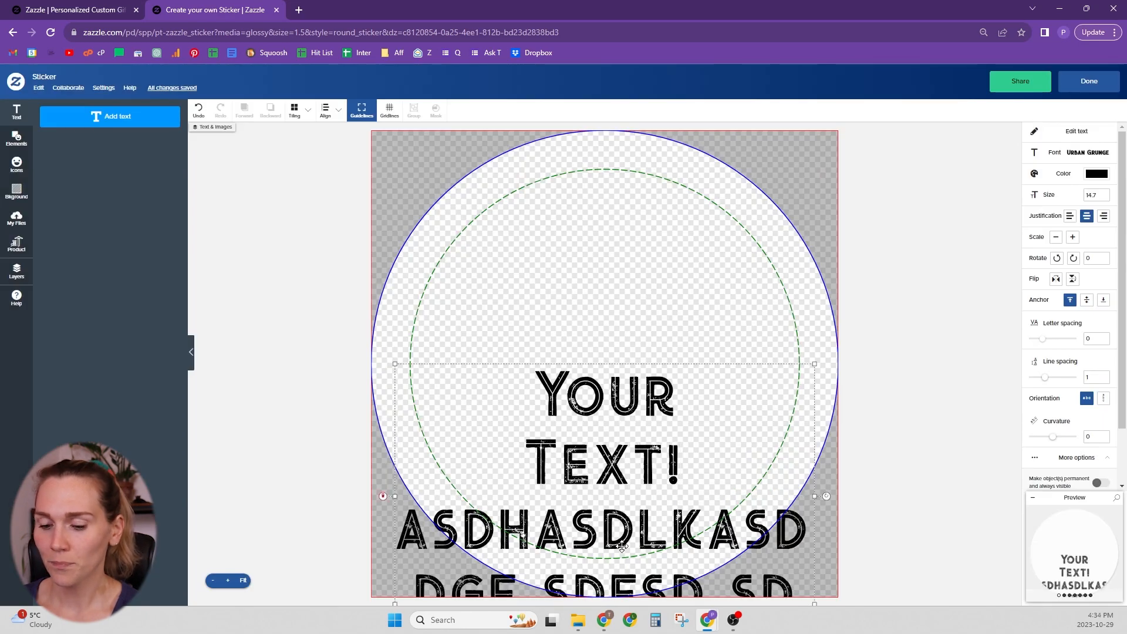
{"action": "key", "text": "ctrl+z"}
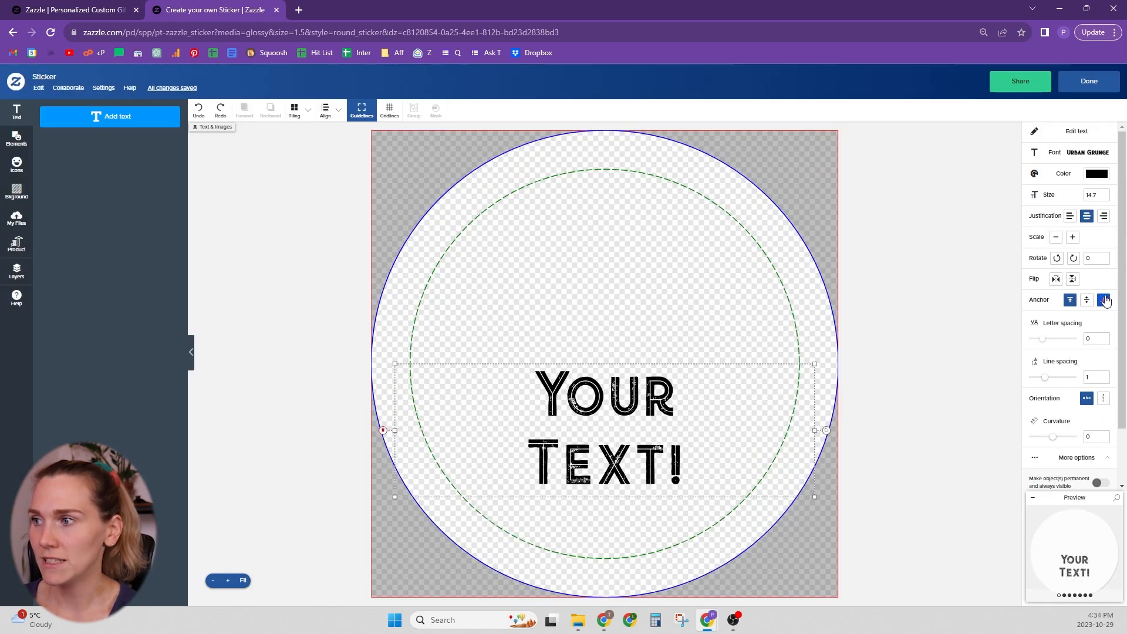
Set the text's anchor to bottom, try replacing the wording with four repeats of "asdlaksdhlsk", and undo the replacement
{"action": "left_click", "coordinate": [1102, 302]}
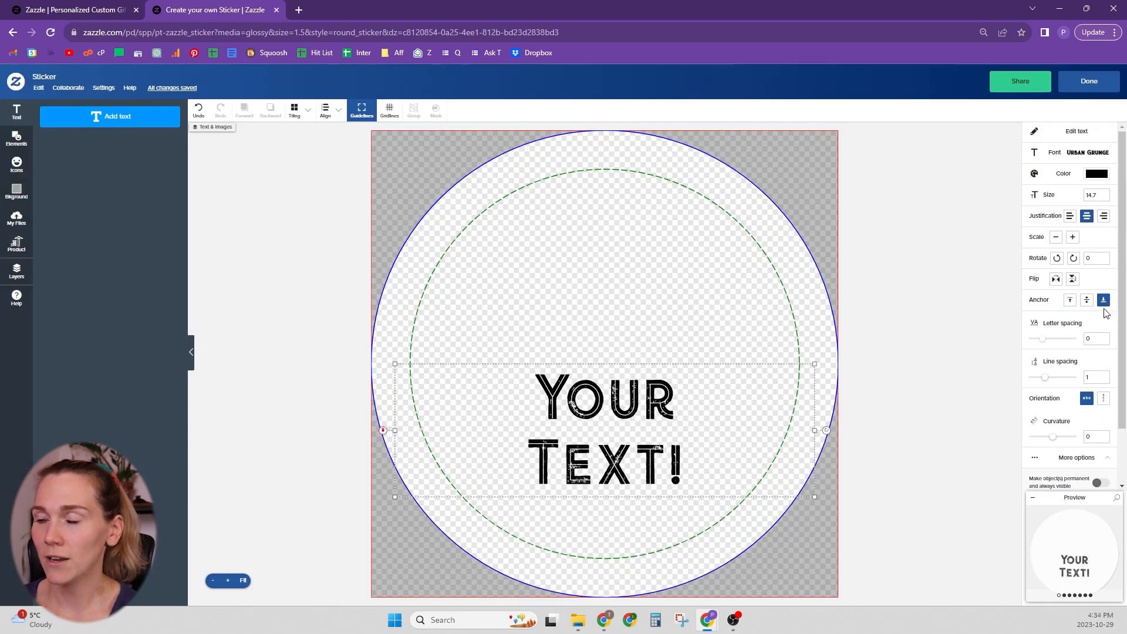
{"action": "double_click", "coordinate": [619, 425]}
{"action": "type", "text": "asdla"}
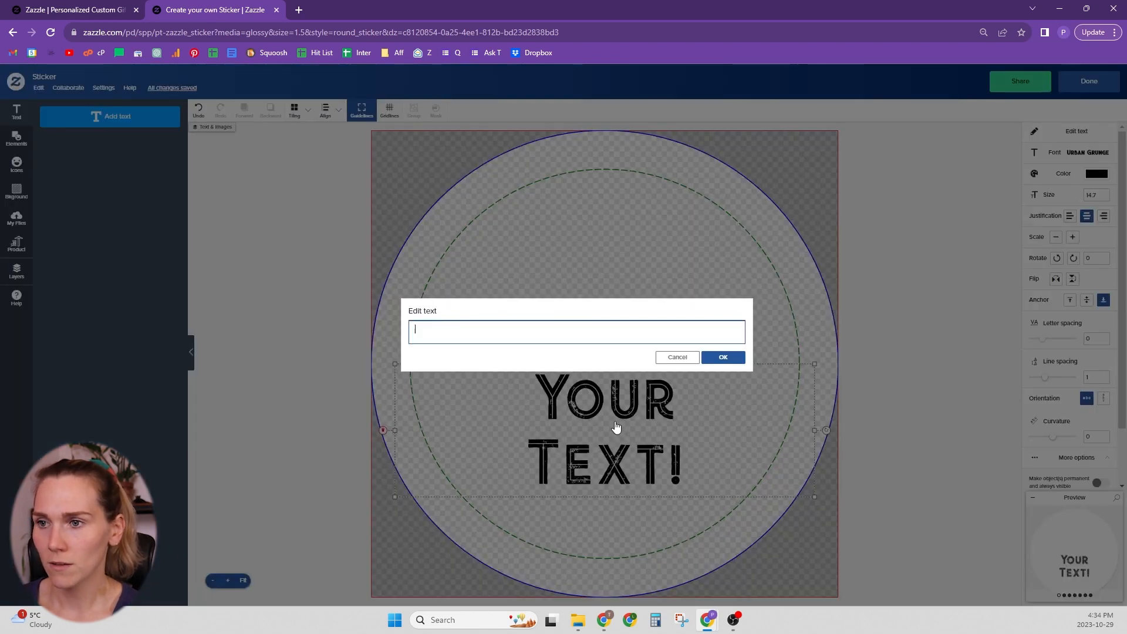
{"action": "type", "text": "ksdhlsk"}
{"action": "key", "text": "ctrl+a"}
{"action": "key", "text": "ctrl+c"}
{"action": "key", "text": "ctrl+v"}
{"action": "key", "text": "ctrl+v"}
{"action": "key", "text": "ctrl+v"}
{"action": "key", "text": "ctrl+v"}
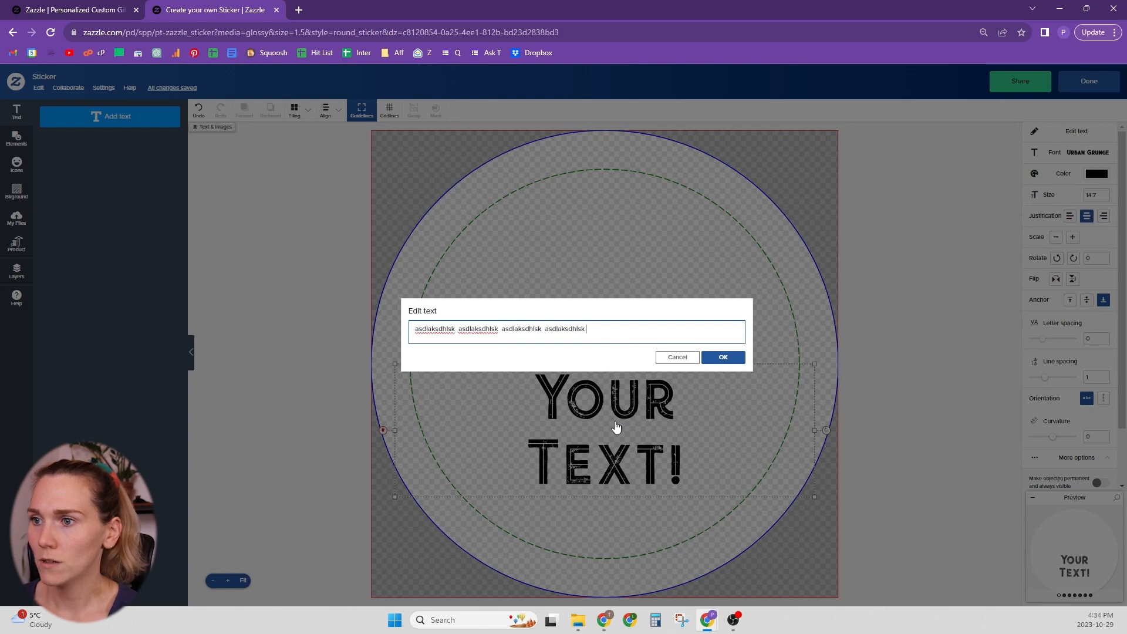
{"action": "left_click", "coordinate": [744, 359]}
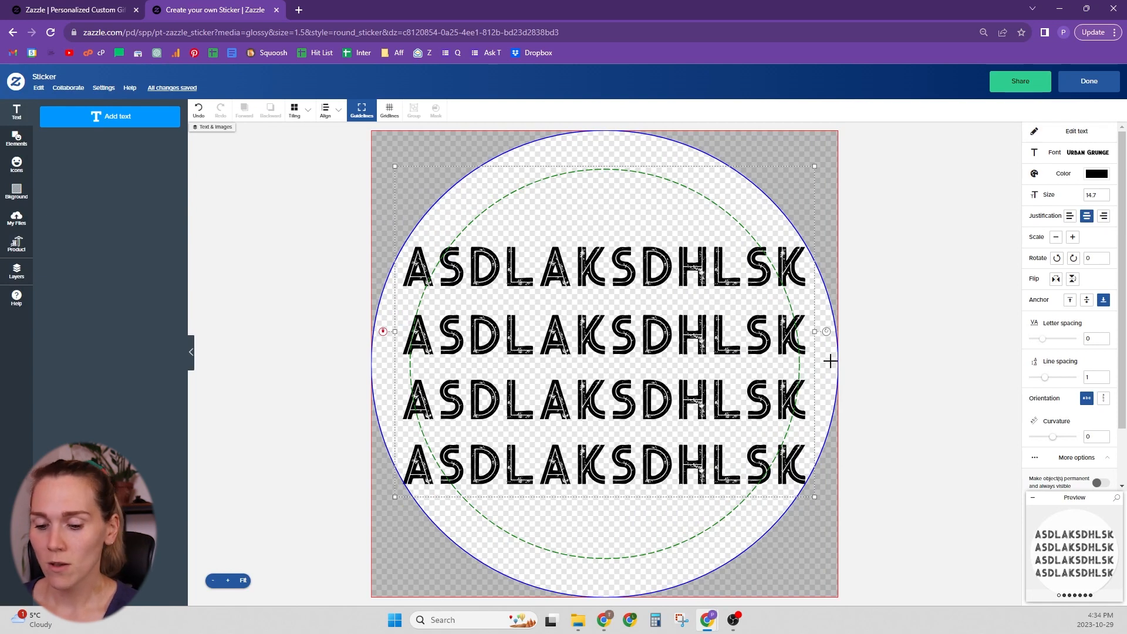
{"action": "key", "text": "ctrl+z"}
Set the text's anchor to middle and move the text to the sticker's center
{"action": "left_click", "coordinate": [1087, 300]}
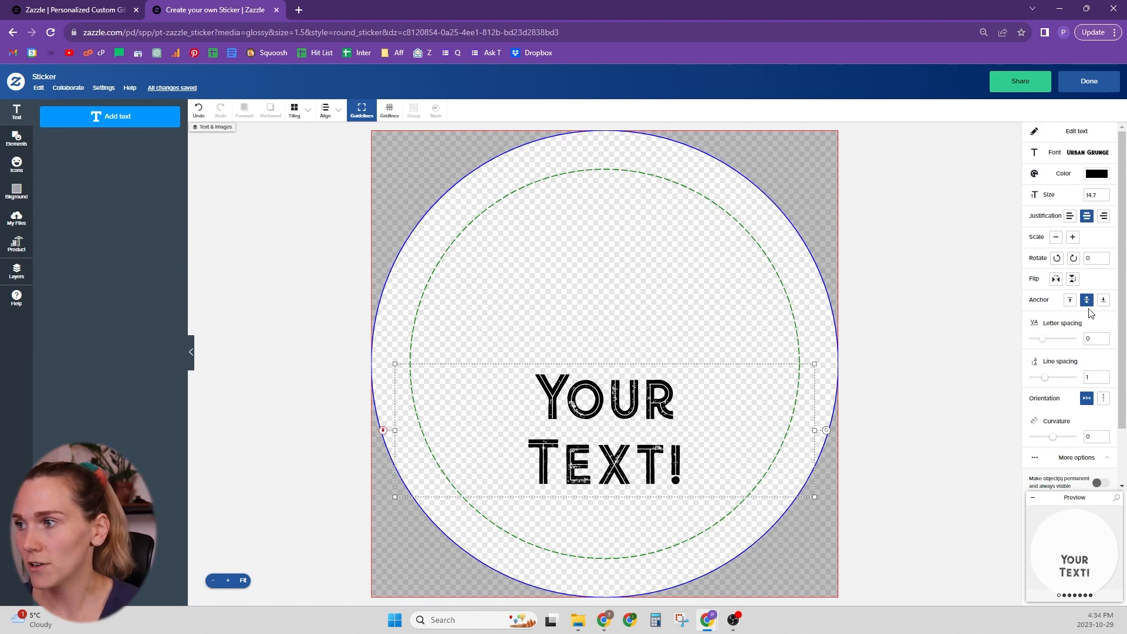
{"action": "left_click_drag", "start_coordinate": [647, 401], "coordinate": [644, 360]}
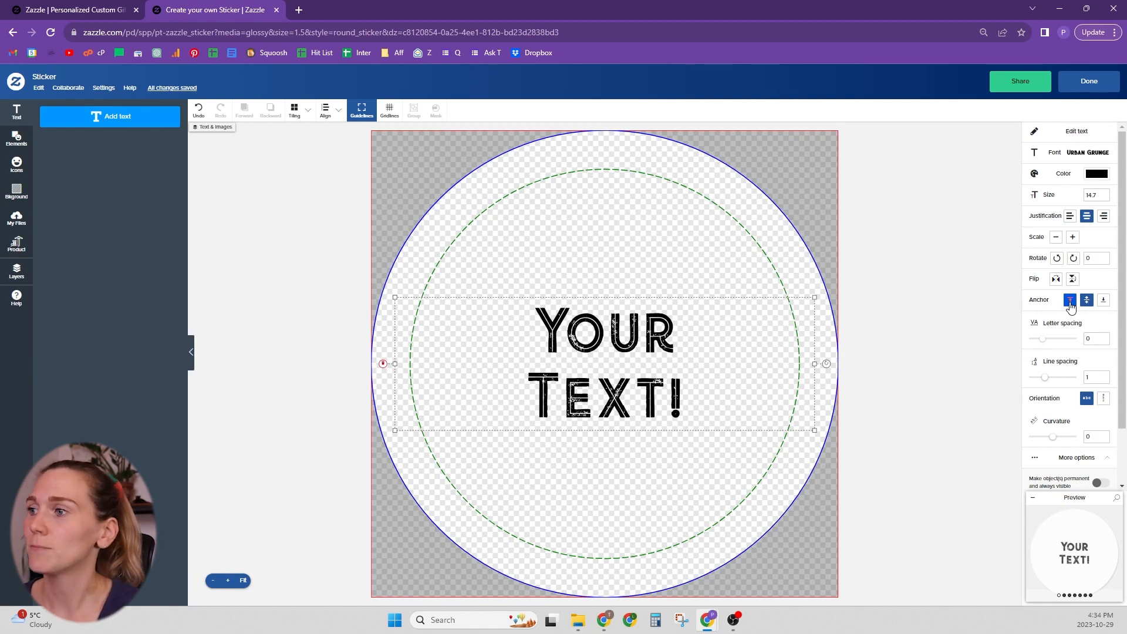
Replace the centered text's wording with four repeats of "asdlaksdhlsk" to test the middle anchor
{"action": "double_click", "coordinate": [621, 335]}
{"action": "key", "text": "BackSpace"}
{"action": "key", "text": "ctrl+v"}
{"action": "key", "text": "ctrl+v"}
{"action": "key", "text": "ctrl+v"}
{"action": "key", "text": "ctrl+v"}
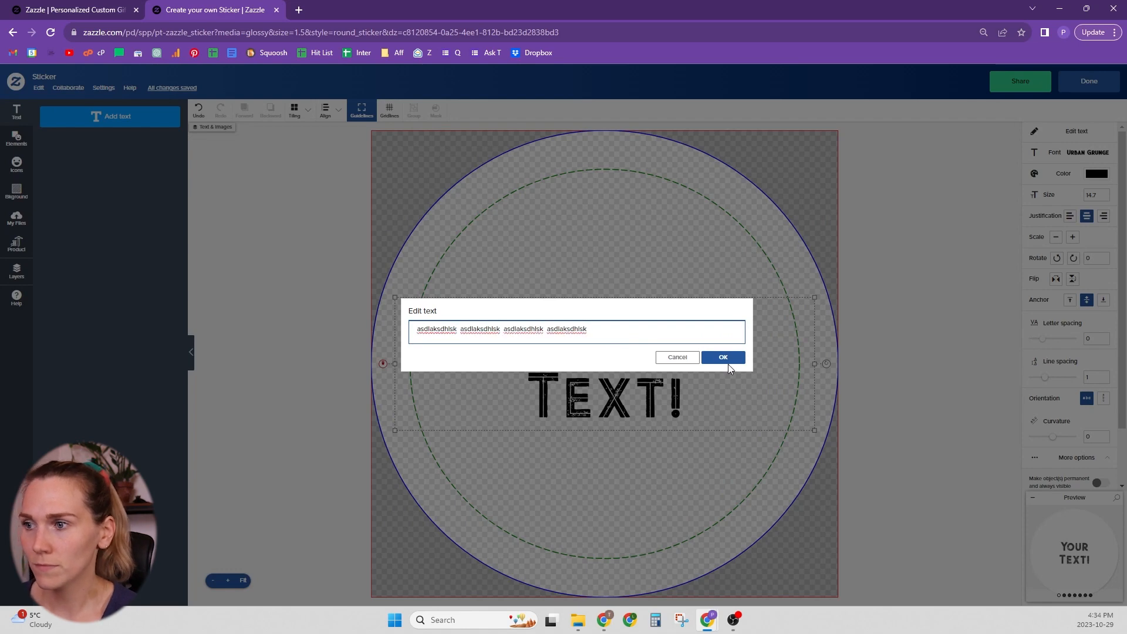
{"action": "left_click", "coordinate": [726, 358]}
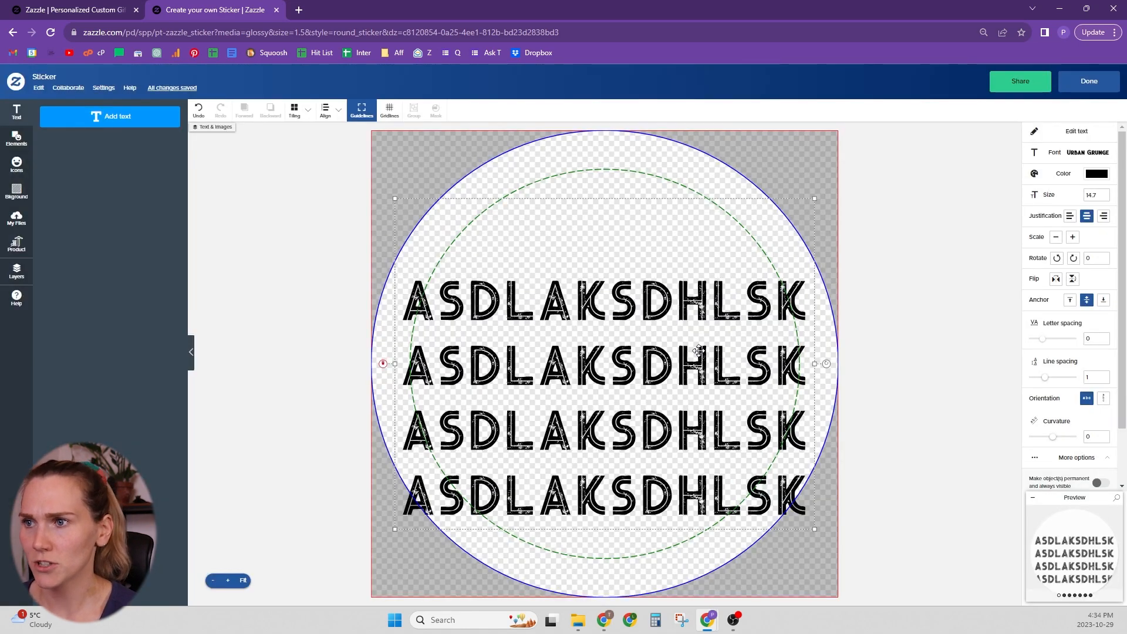
Remove the leading space from the filler text and set the text's anchor back to top
{"action": "double_click", "coordinate": [661, 232]}
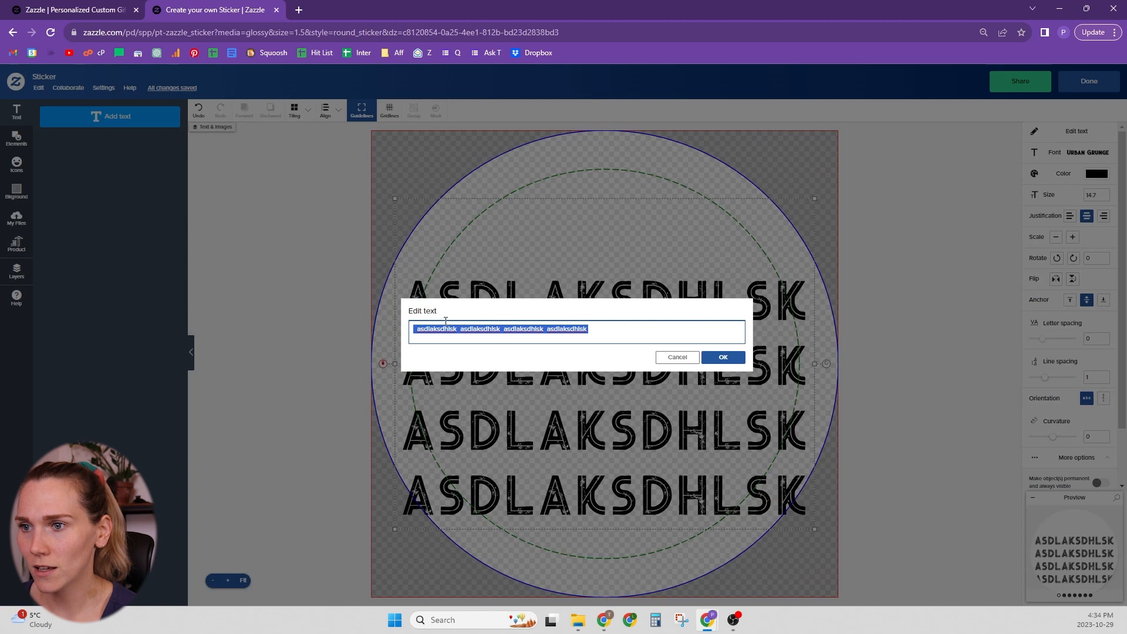
{"action": "left_click", "coordinate": [417, 329]}
{"action": "key", "text": "Delete"}
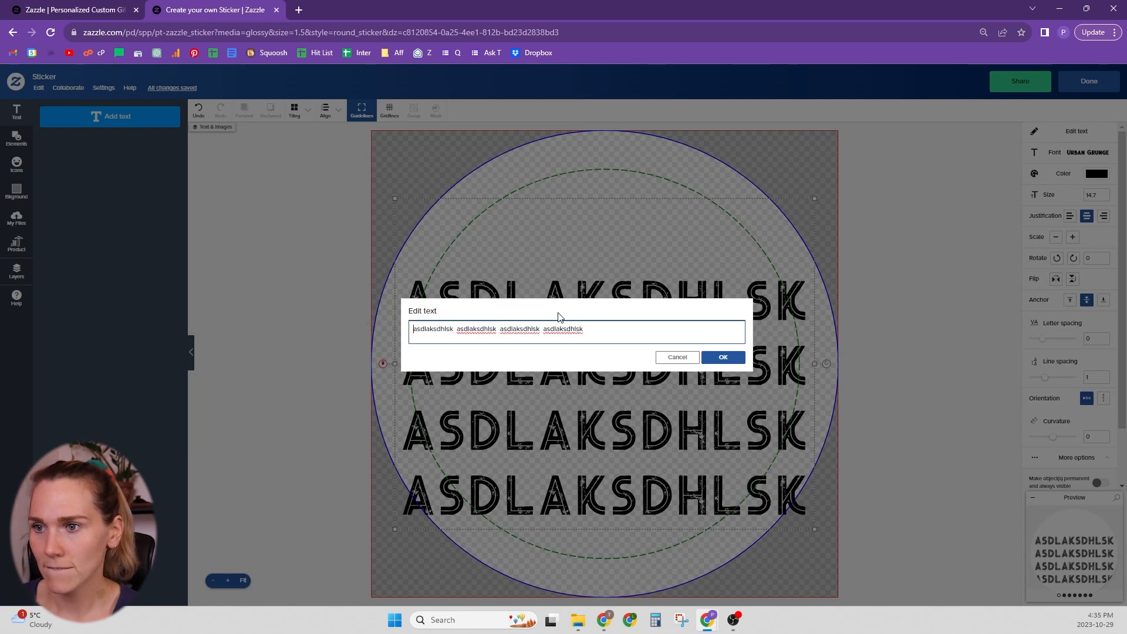
{"action": "left_click", "coordinate": [724, 357]}
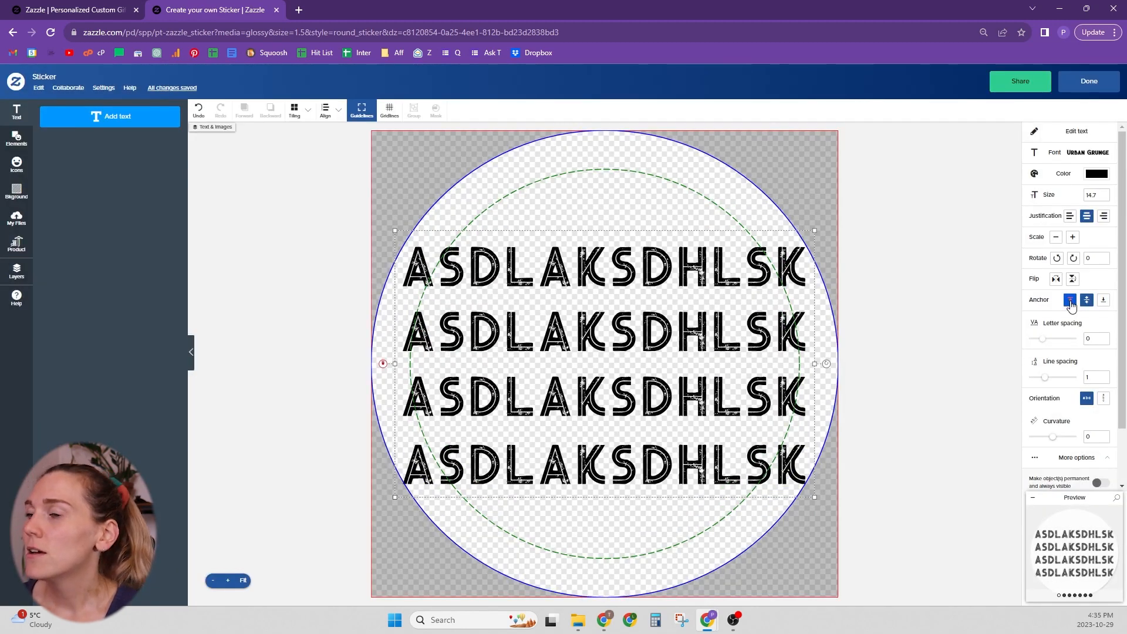
{"action": "left_click", "coordinate": [1070, 301]}
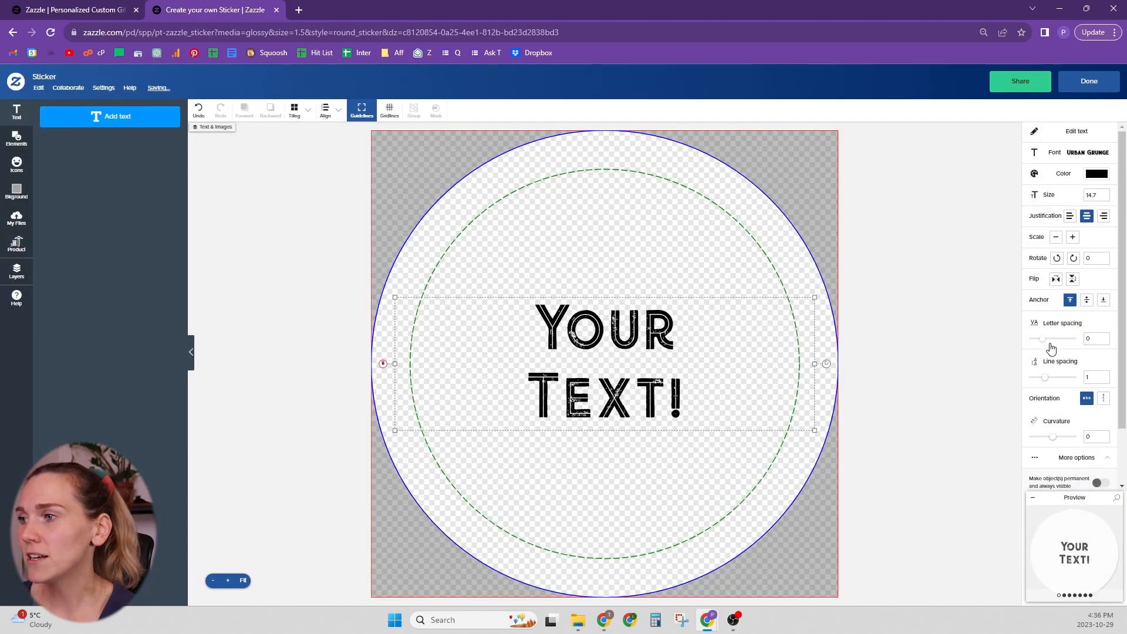
Try a letter spacing of 0.1 and return it to 0, and set the line spacing to 0.7
{"action": "left_click_drag", "start_coordinate": [1048, 340], "coordinate": [1043, 341]}
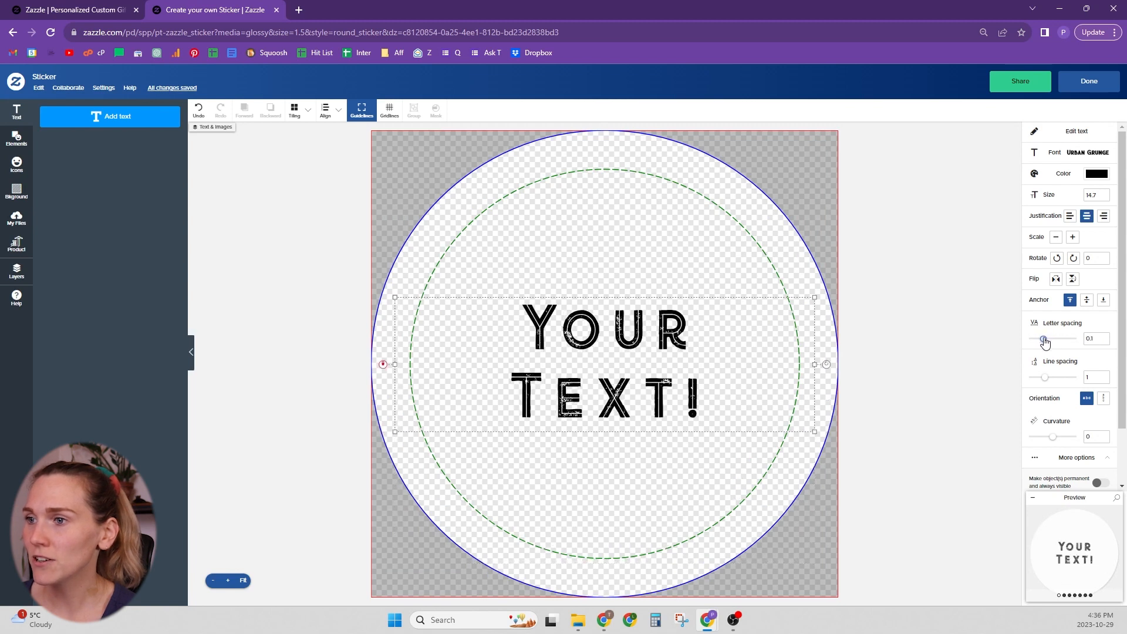
{"action": "left_click", "coordinate": [1106, 342]}
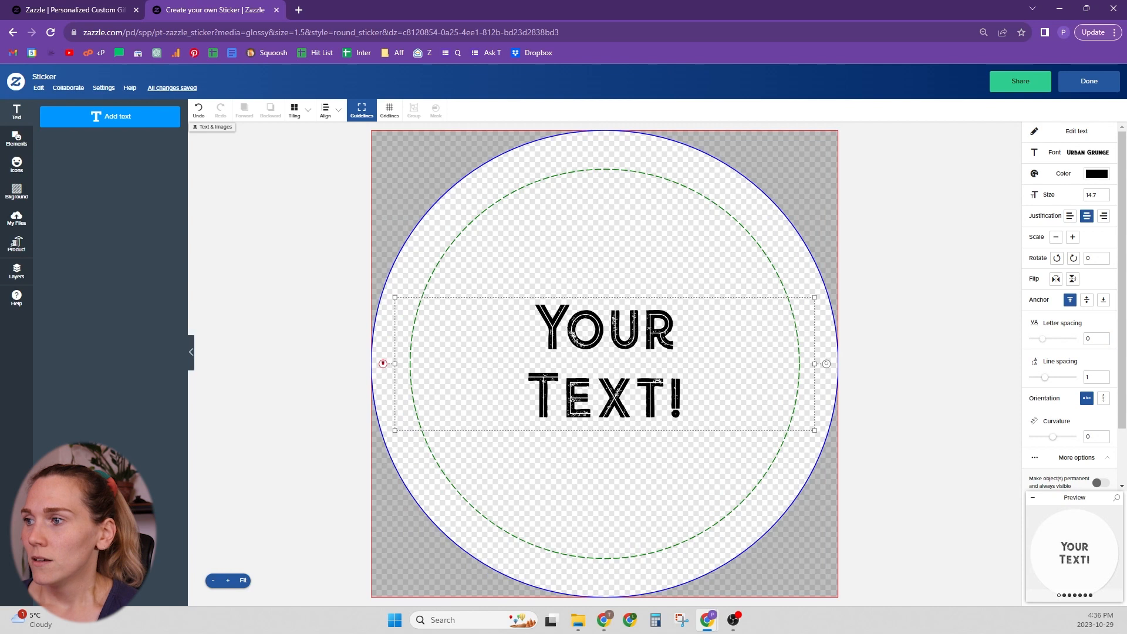
{"action": "left_click", "coordinate": [1106, 380]}
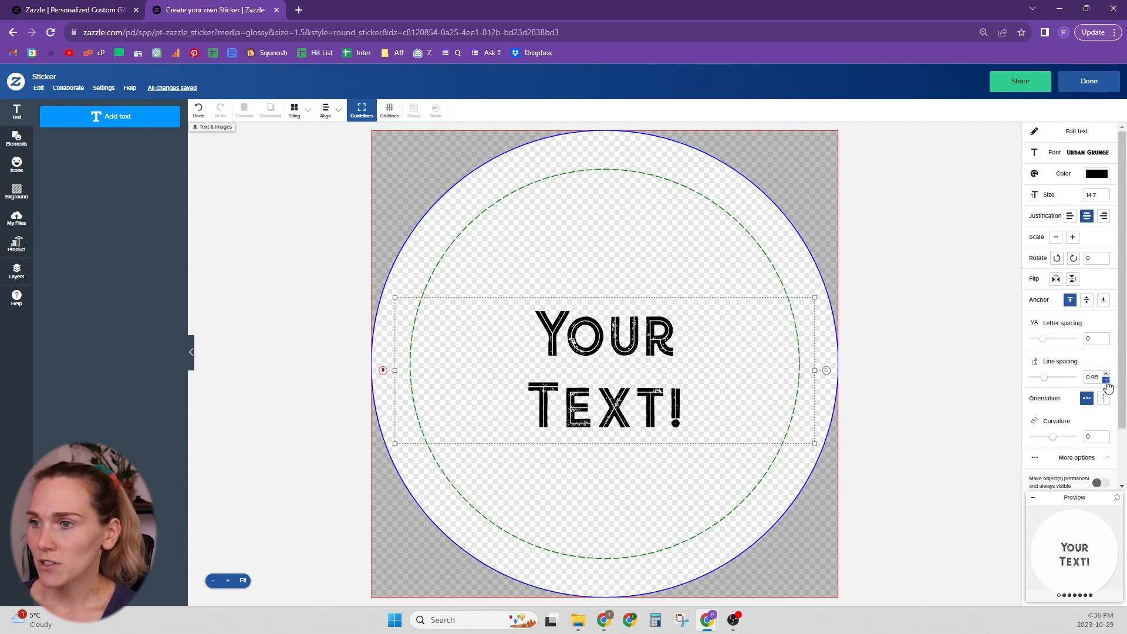
{"action": "left_click", "coordinate": [1106, 381]}
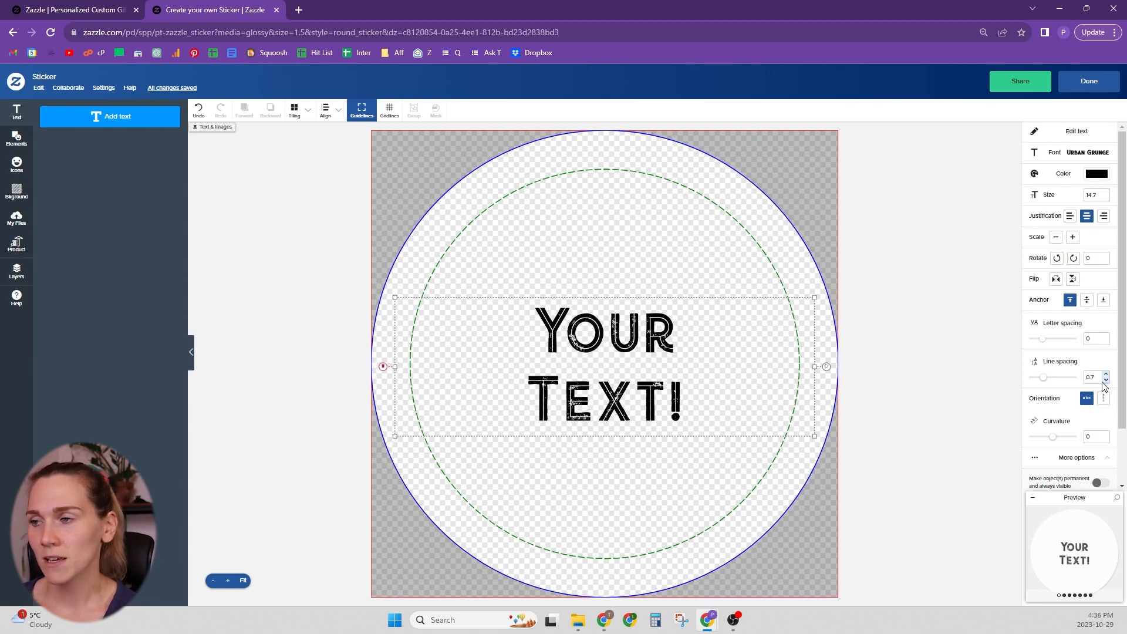
Try a curvature of 0.2 on the two-line text and reset it to 0
{"action": "scroll", "coordinate": [1107, 347], "scroll_direction": "down", "scroll_amount": 1}
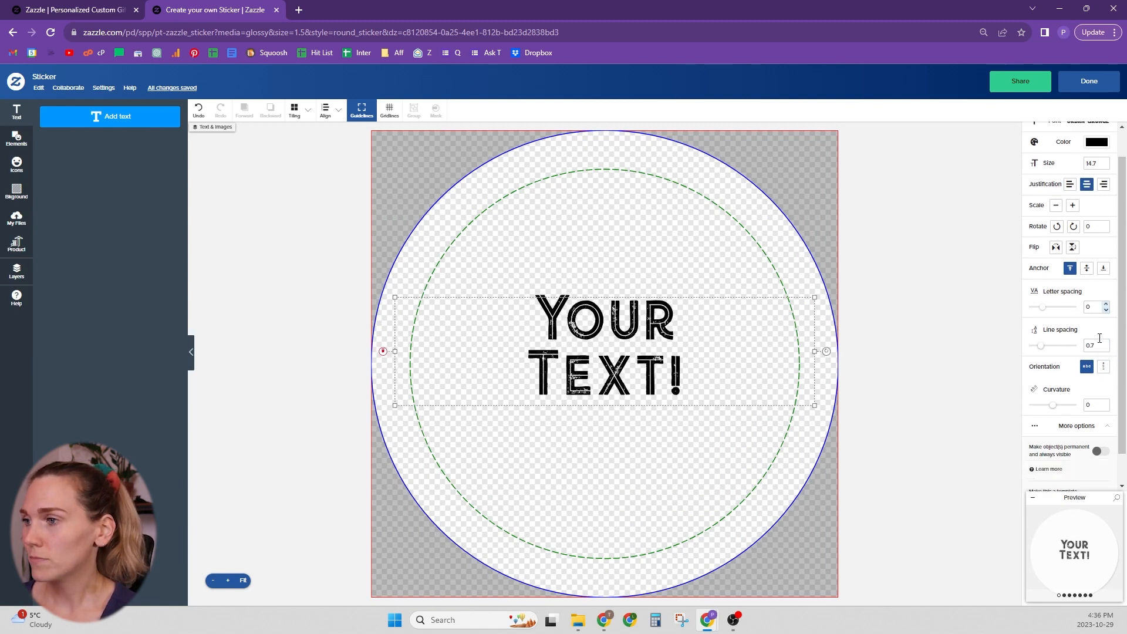
{"action": "left_click_drag", "start_coordinate": [1053, 372], "coordinate": [1057, 372]}
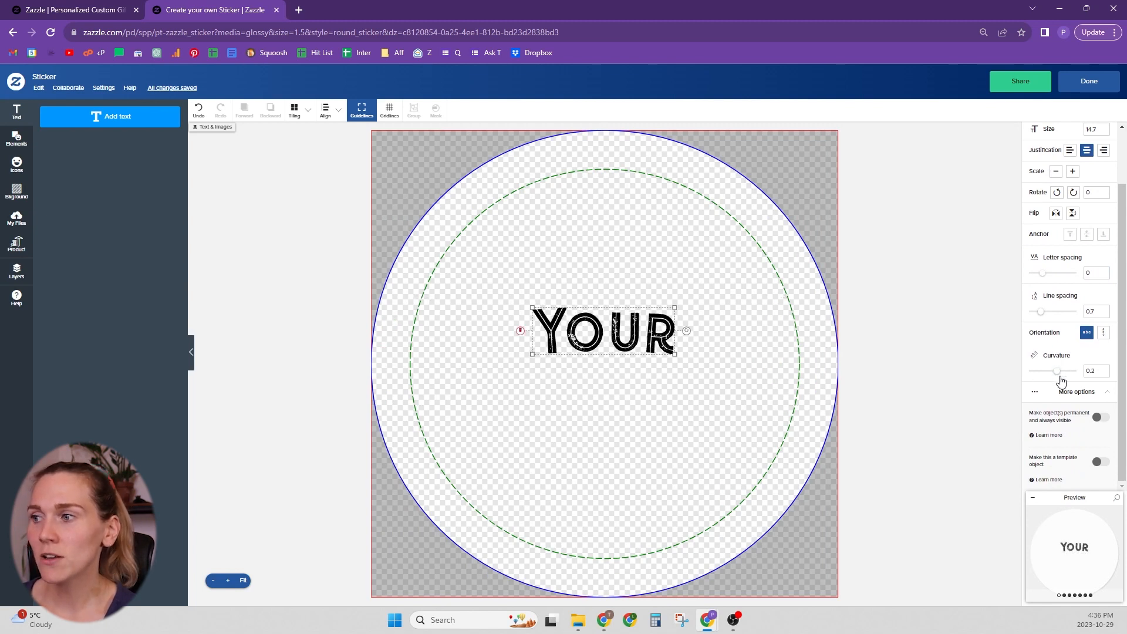
{"action": "left_click_drag", "start_coordinate": [1103, 372], "coordinate": [1081, 374]}
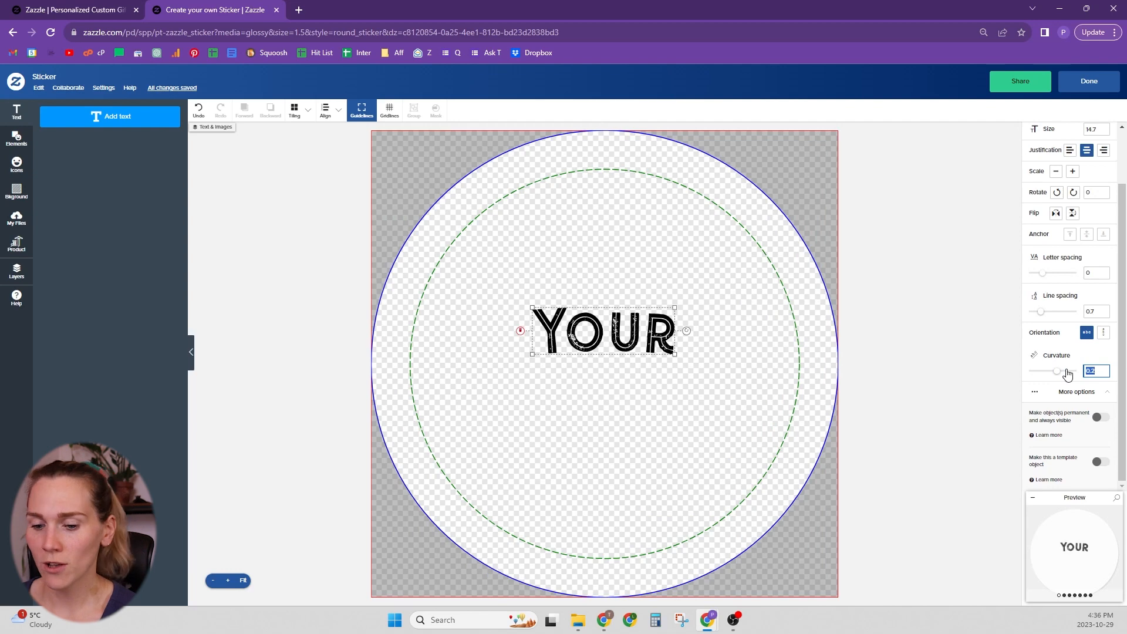
{"action": "key", "text": "Tab"}
Remove the line break from the text so it reads "Your Text!" on a single line
{"action": "left_click", "coordinate": [592, 353]}
{"action": "double_click", "coordinate": [592, 353]}
{"action": "left_click", "coordinate": [512, 327]}
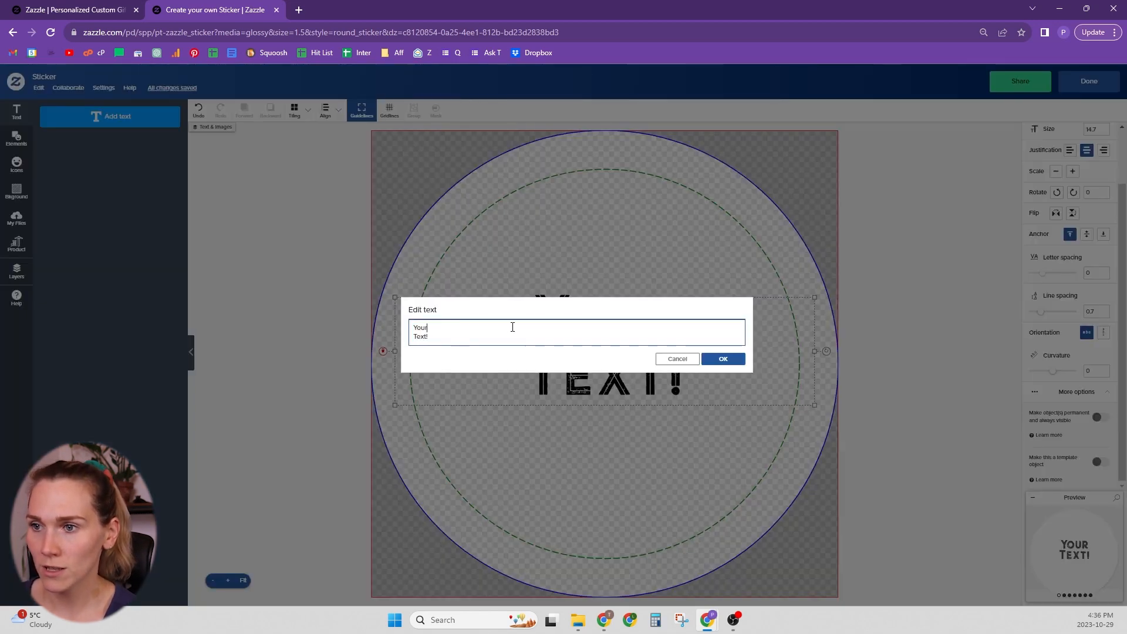
{"action": "key", "text": "Delete"}
{"action": "key", "text": "Delete"}
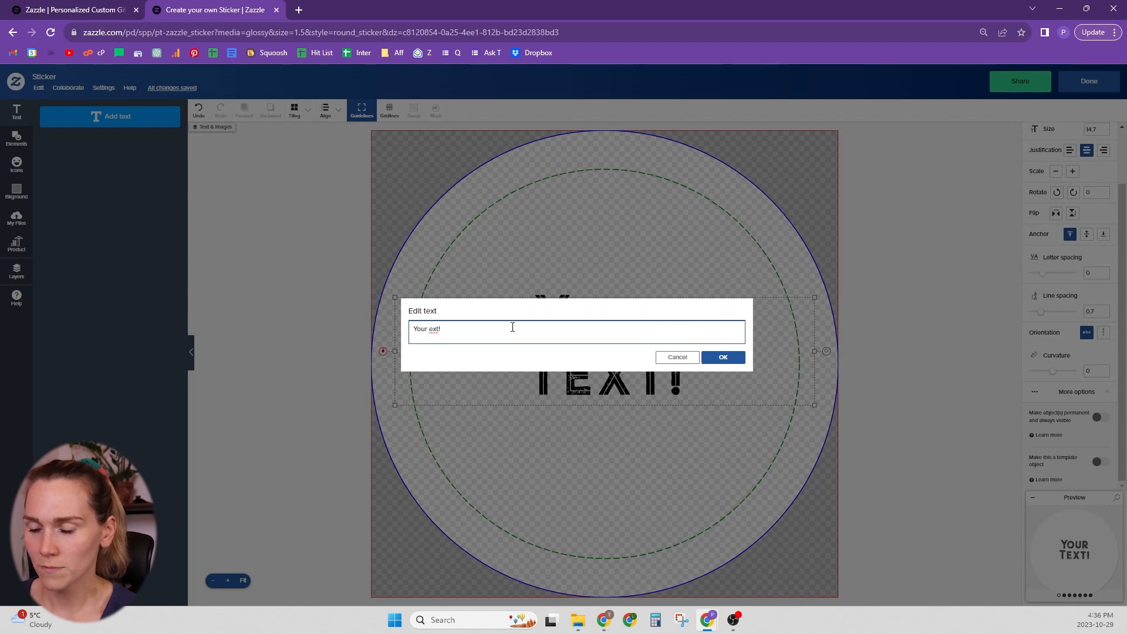
{"action": "type", "text": "T"}
{"action": "left_click", "coordinate": [715, 363]}
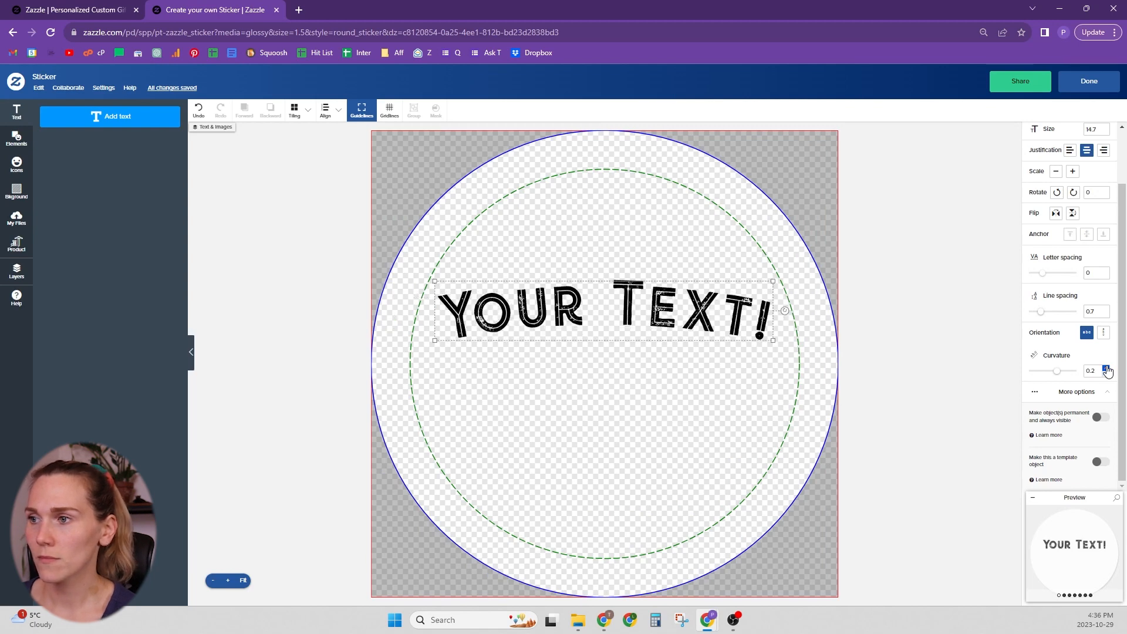
Set the text's curvature to 0.4 and move the curved text up near the sticker's upper edge
{"action": "left_click", "coordinate": [1106, 369]}
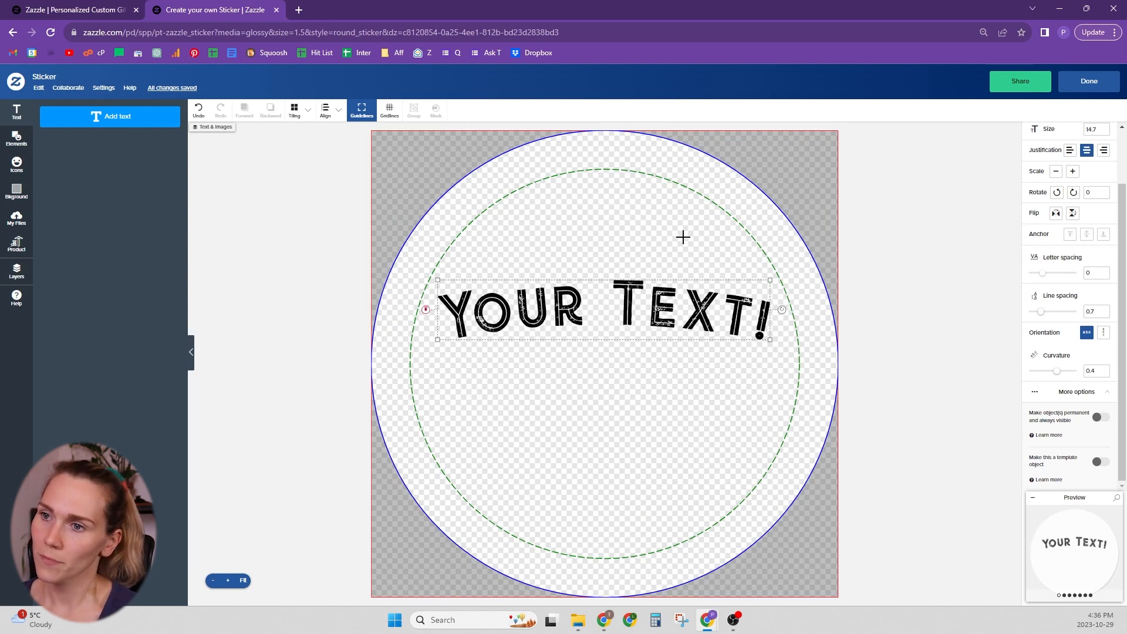
{"action": "left_click_drag", "start_coordinate": [697, 312], "coordinate": [694, 237]}
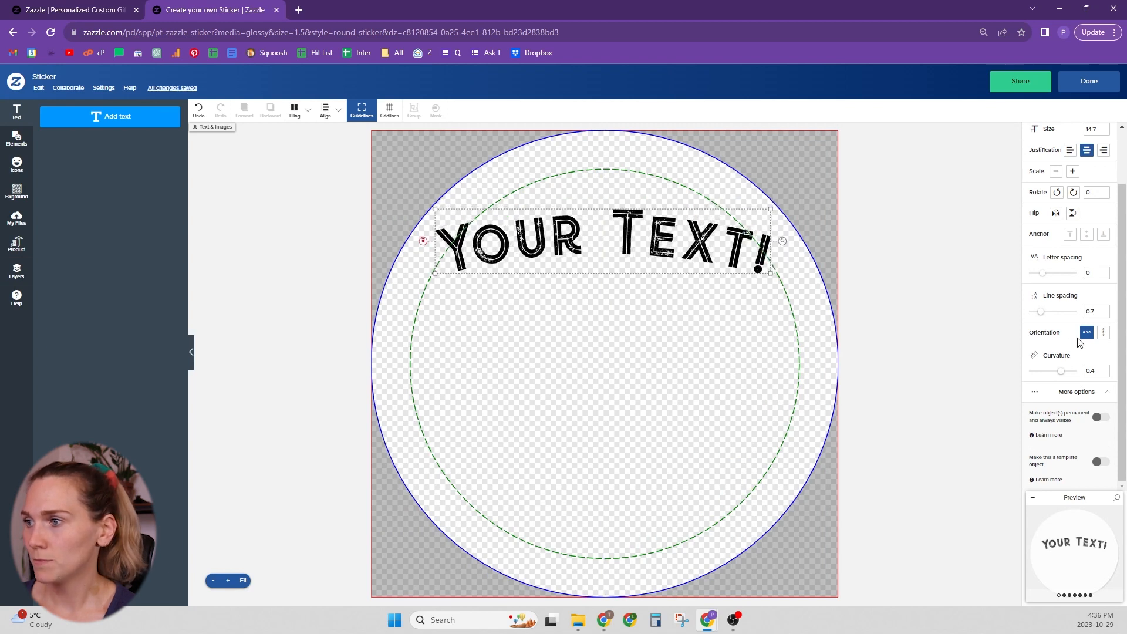
Increase the text's curvature to 0.9 and move the curved text up so it follows the sticker's upper dashed guideline
{"action": "left_click", "coordinate": [1106, 369]}
{"action": "left_click", "coordinate": [1106, 369]}
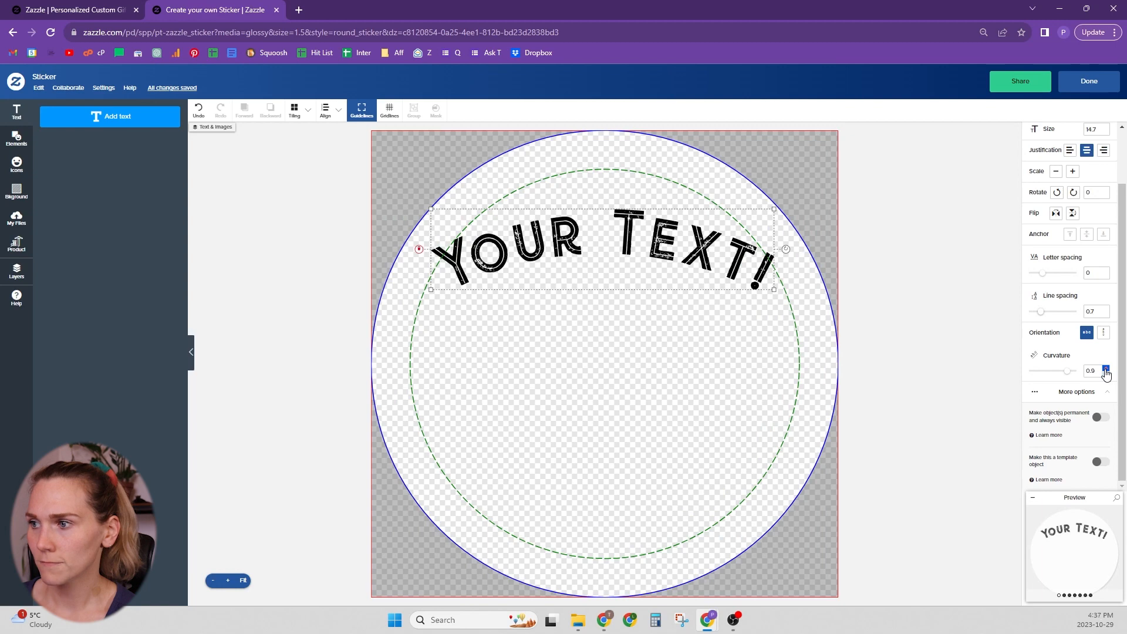
{"action": "left_click_drag", "start_coordinate": [595, 252], "coordinate": [599, 221]}
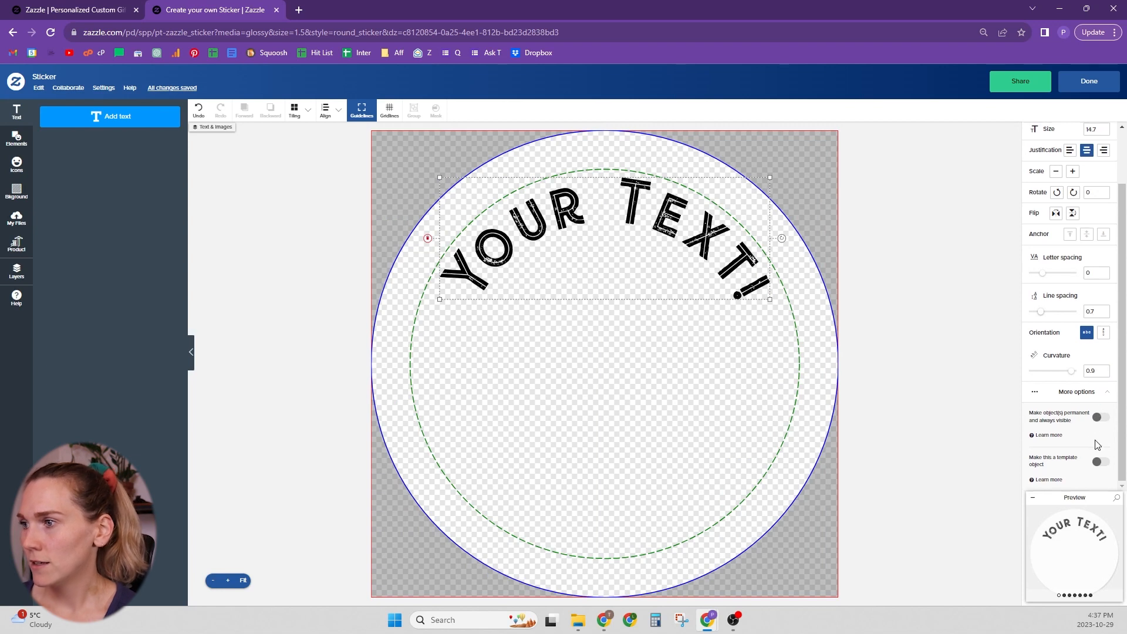
Try the setting that makes the text permanent and always visible, and turn it back off
{"action": "left_click", "coordinate": [1086, 392]}
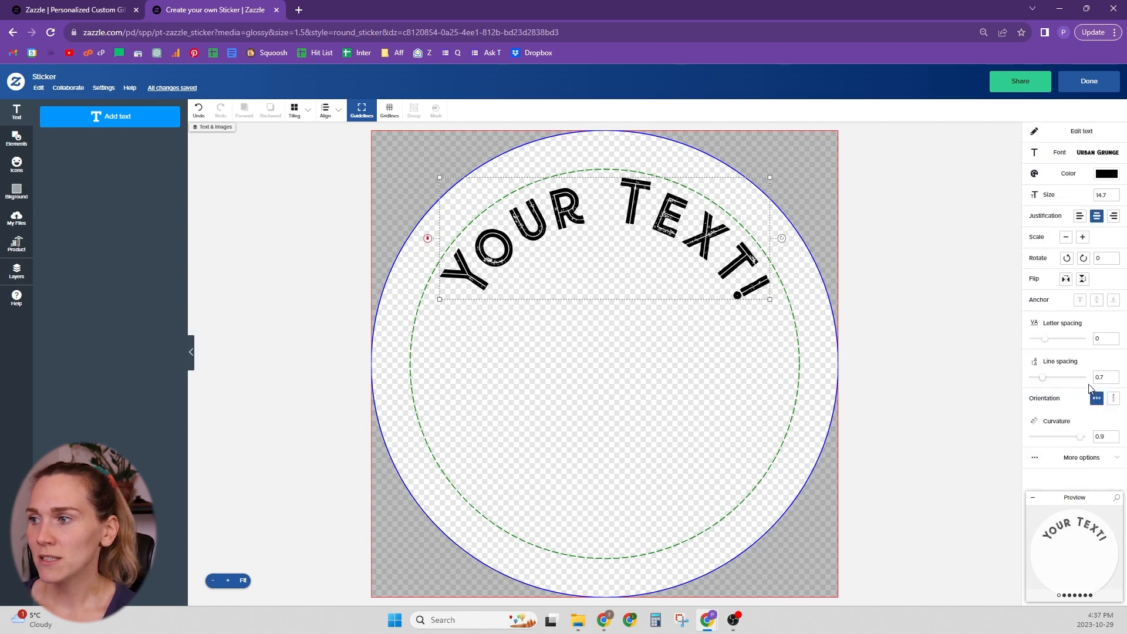
{"action": "left_click", "coordinate": [1096, 459]}
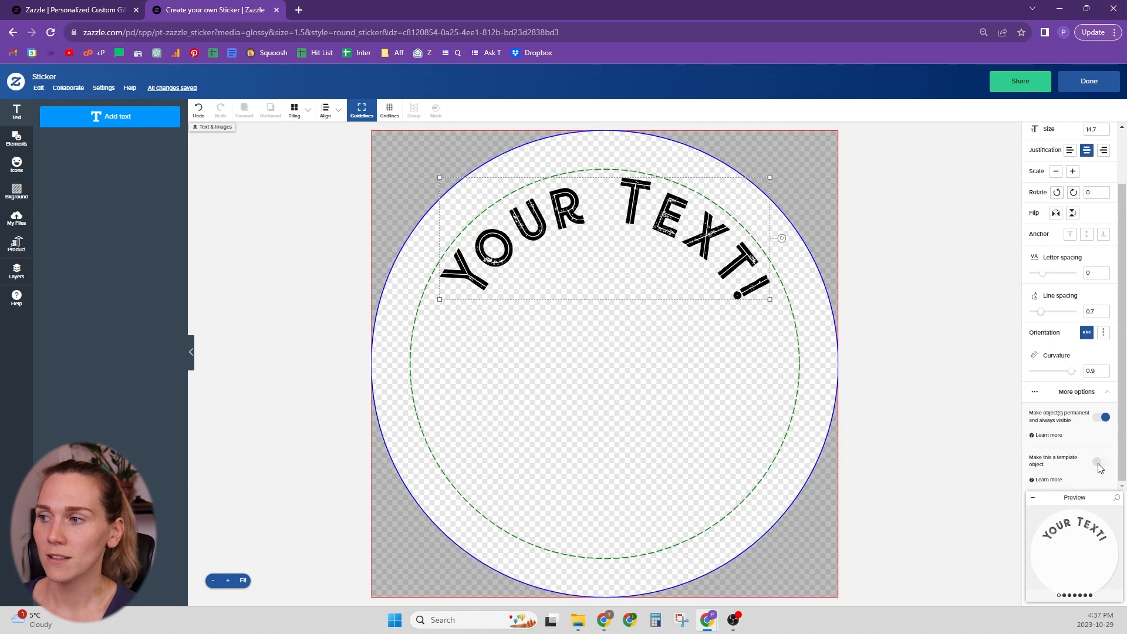
{"action": "left_click", "coordinate": [1101, 414]}
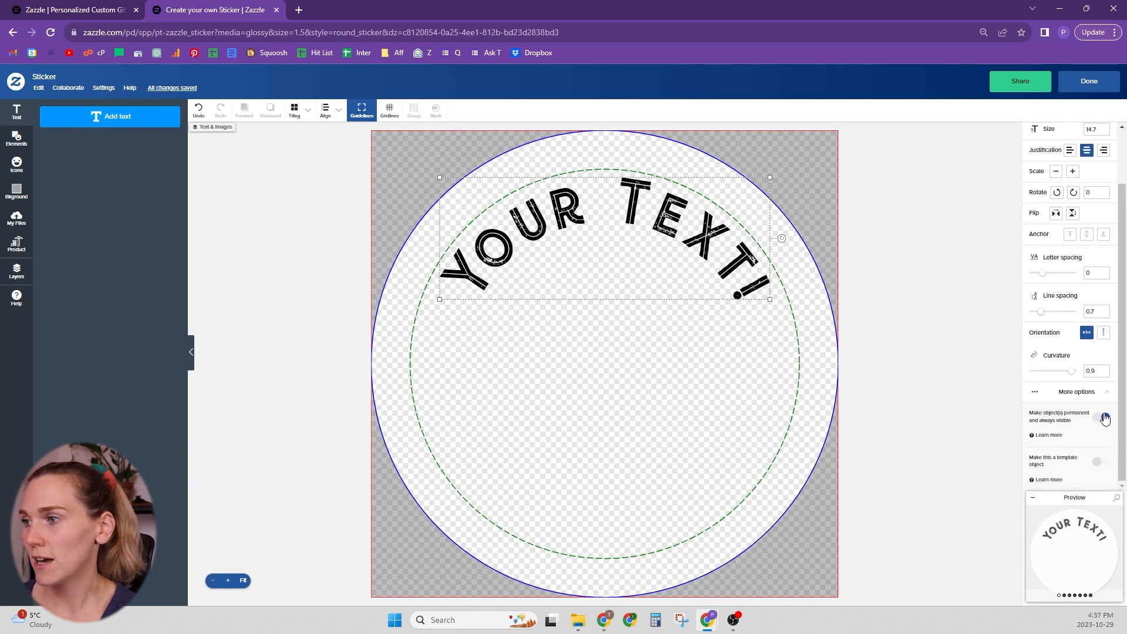
{"action": "left_click", "coordinate": [1103, 417]}
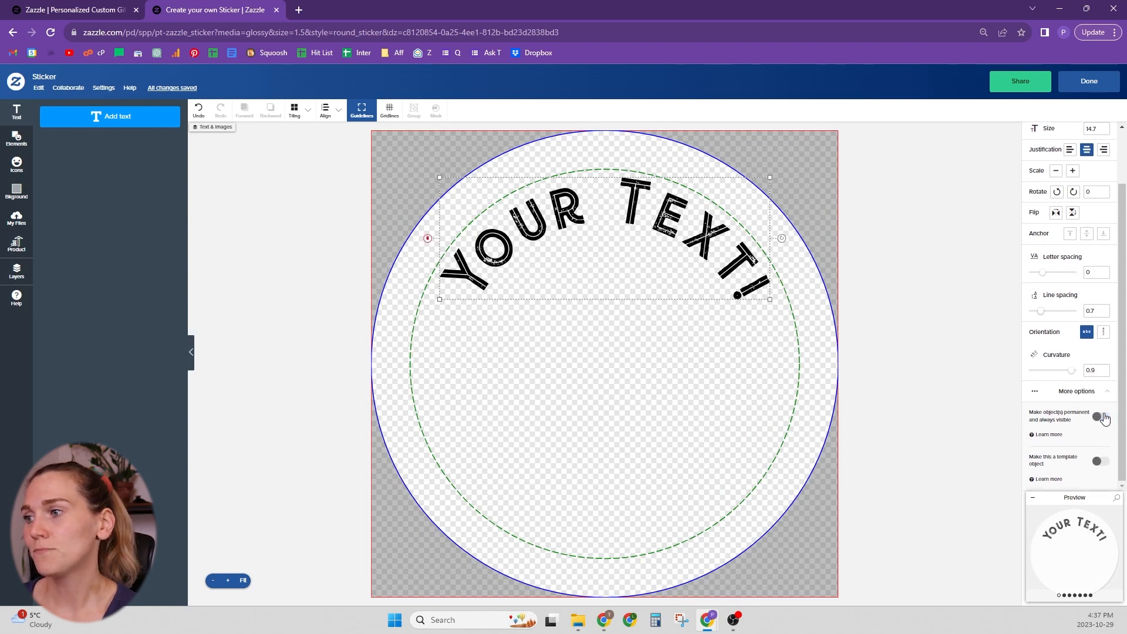
Try making the text a template object with the product page label "Your Text", and turn the template setting back off
{"action": "left_click", "coordinate": [1103, 463]}
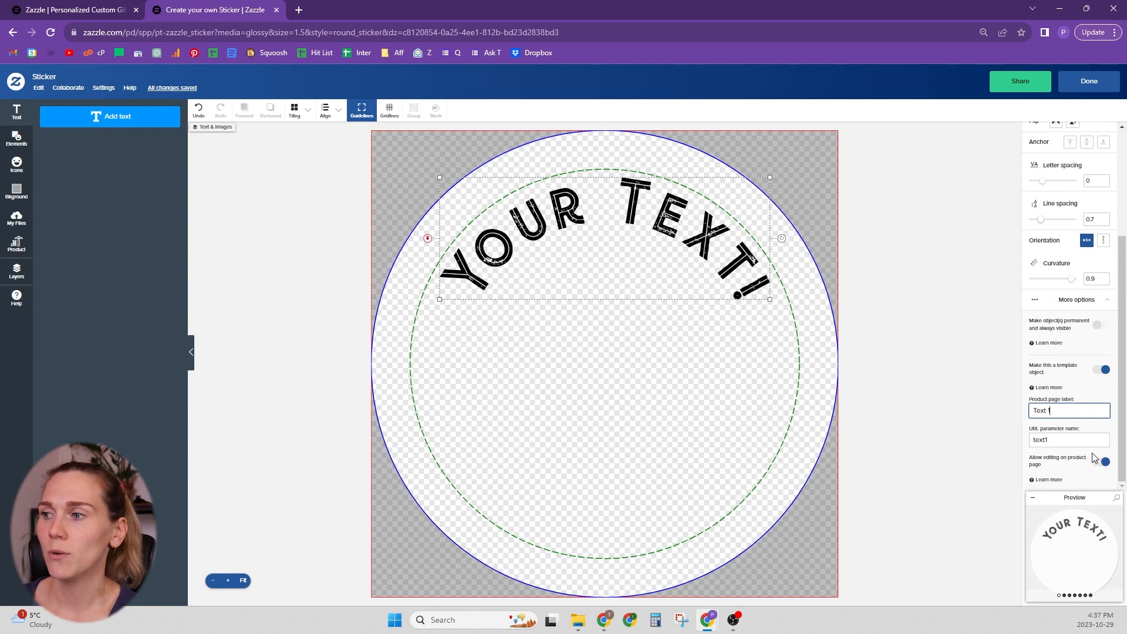
{"action": "left_click_drag", "start_coordinate": [1062, 410], "coordinate": [907, 435]}
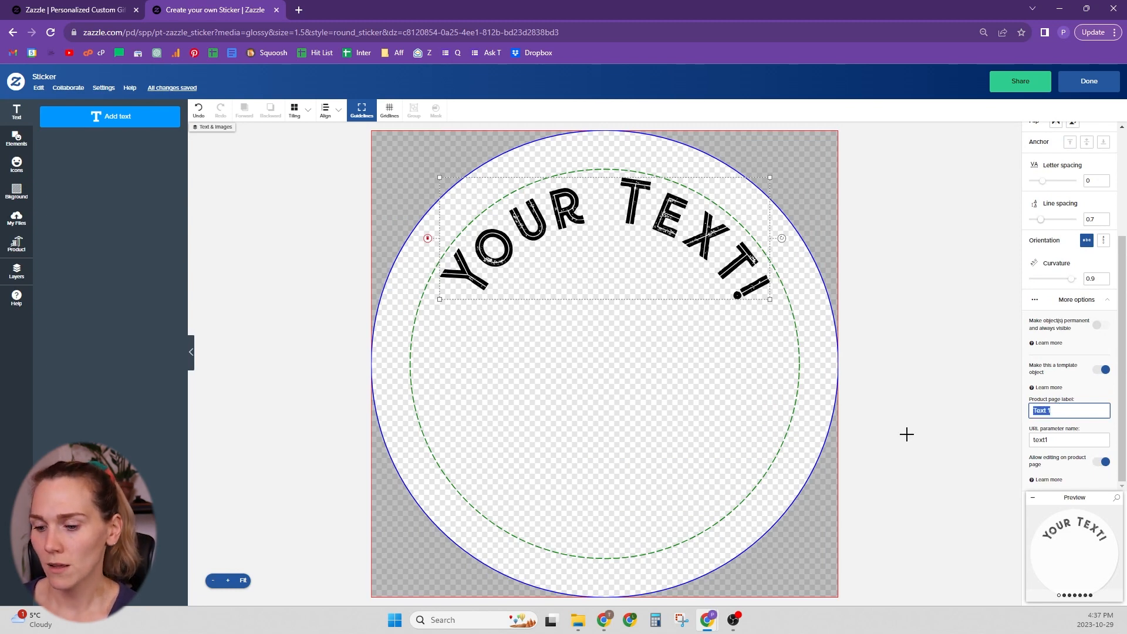
{"action": "type", "text": "Your"}
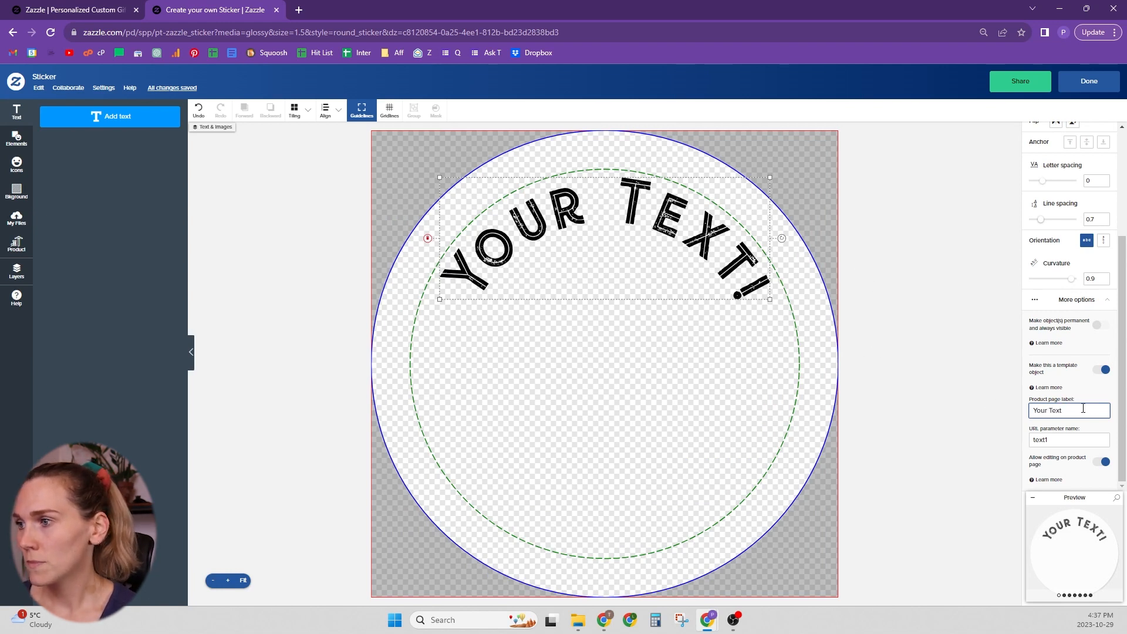
{"action": "left_click", "coordinate": [1106, 370]}
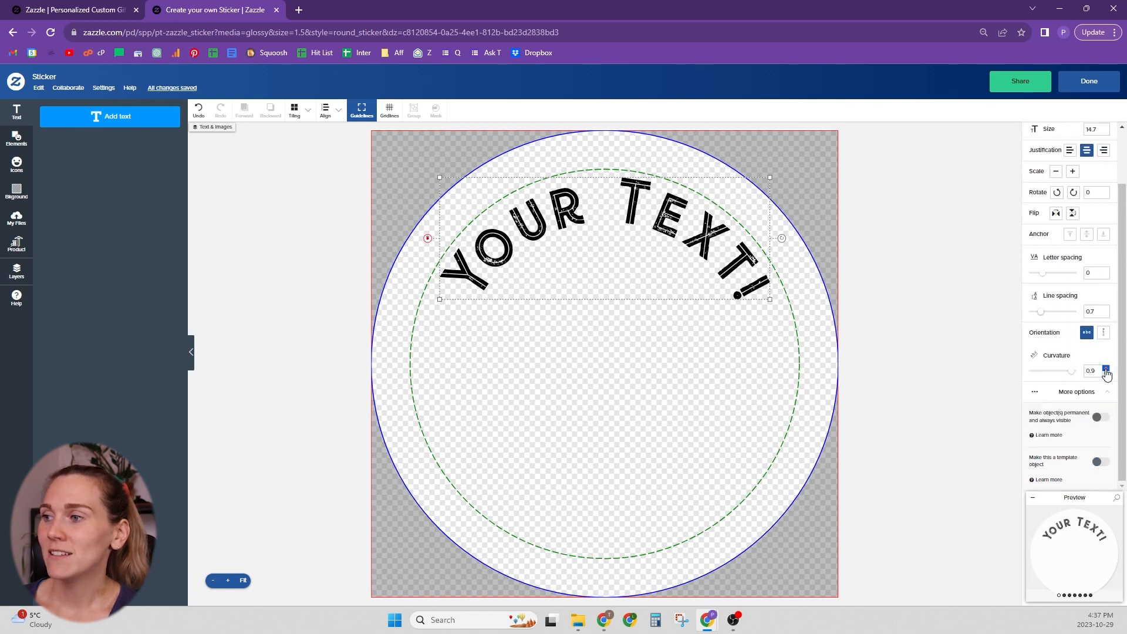
Make the text a template object, and switch editing on the product page off and back on
{"action": "left_click", "coordinate": [1100, 463]}
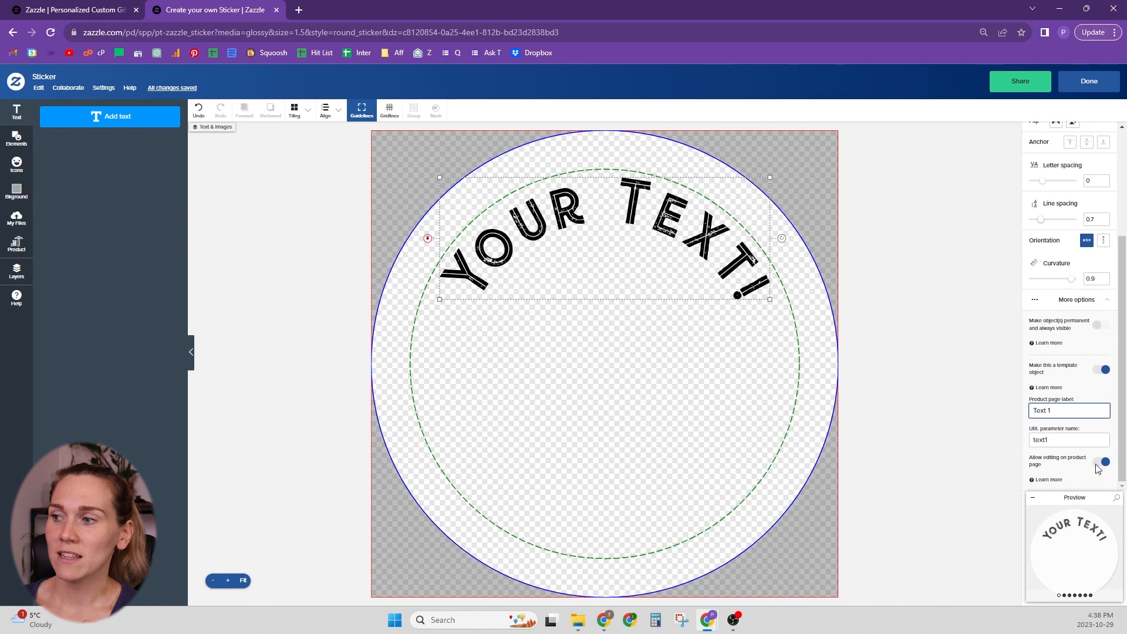
{"action": "left_click", "coordinate": [1103, 464]}
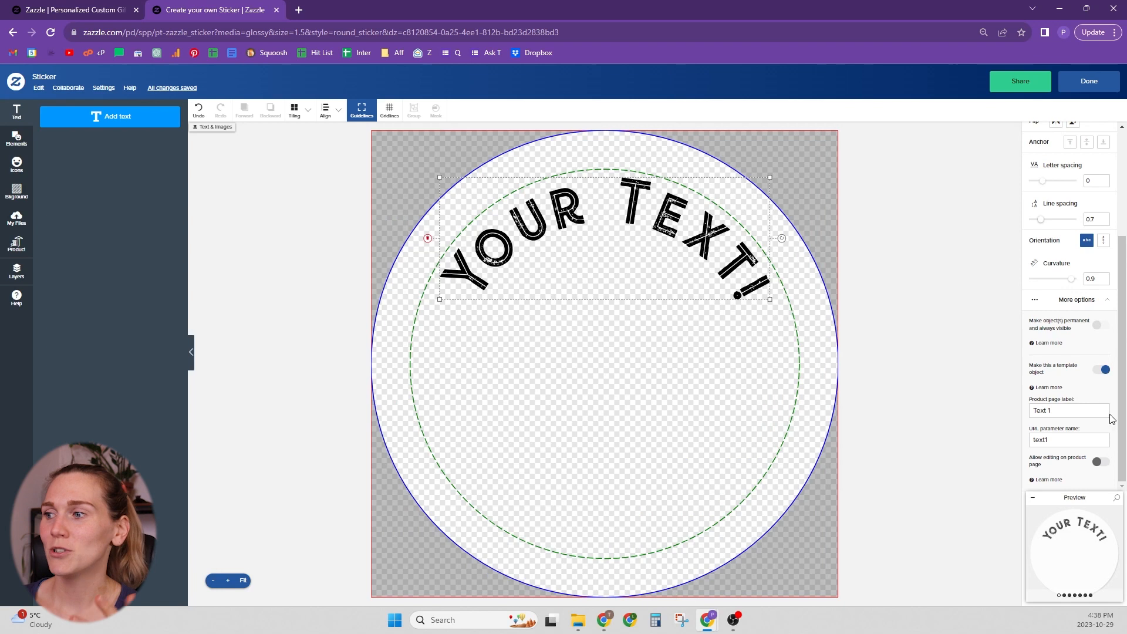
{"action": "left_click", "coordinate": [1100, 463]}
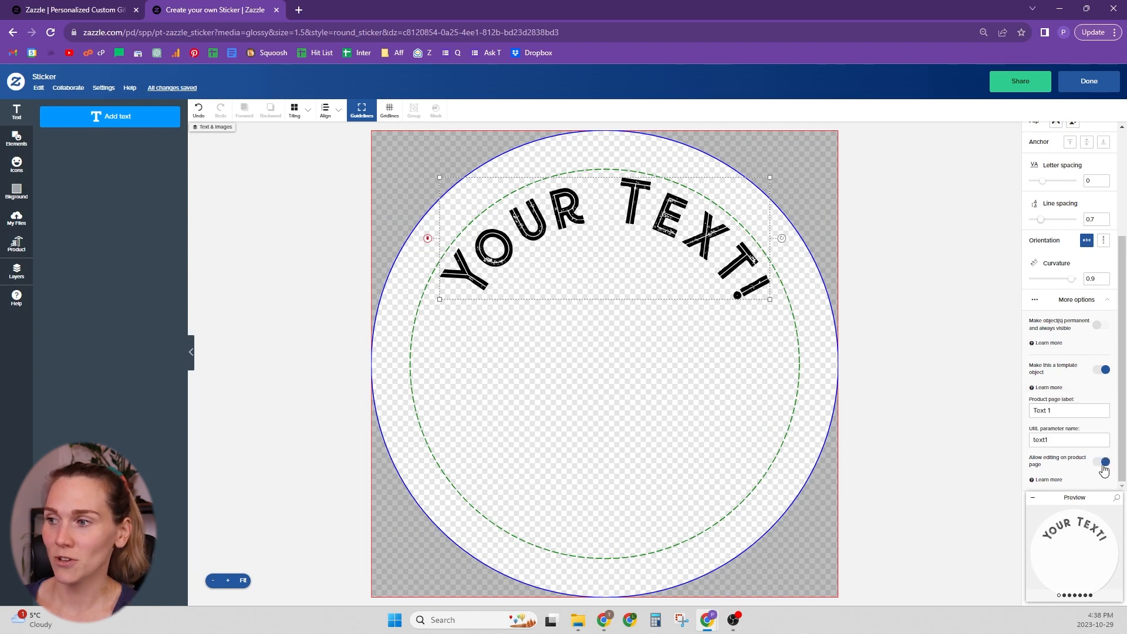
Finish the design to view the template's personalization field on the product page, and return to the design tool
{"action": "left_click", "coordinate": [1087, 87]}
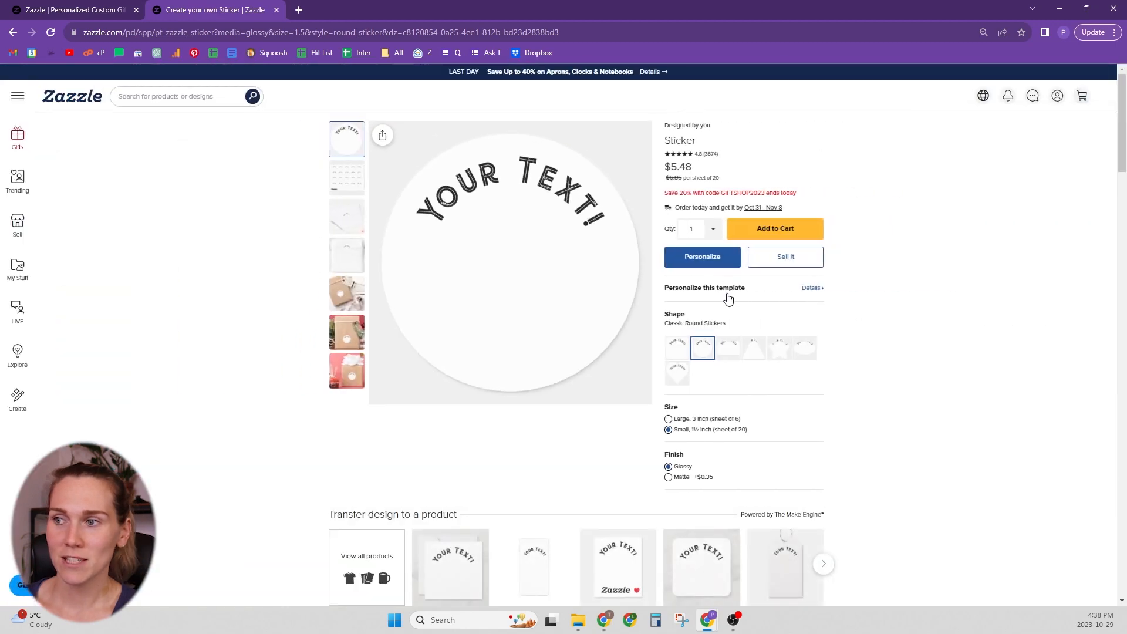
{"action": "left_click", "coordinate": [727, 296]}
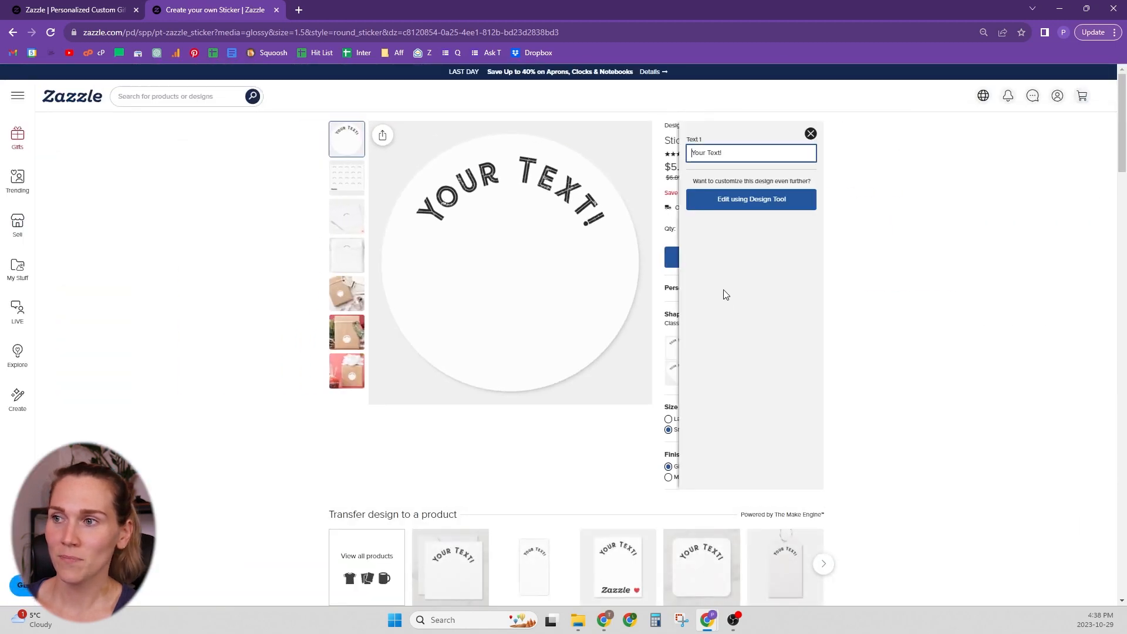
{"action": "left_click", "coordinate": [741, 199]}
{"action": "scroll", "coordinate": [1068, 382], "scroll_direction": "down", "scroll_amount": 3}
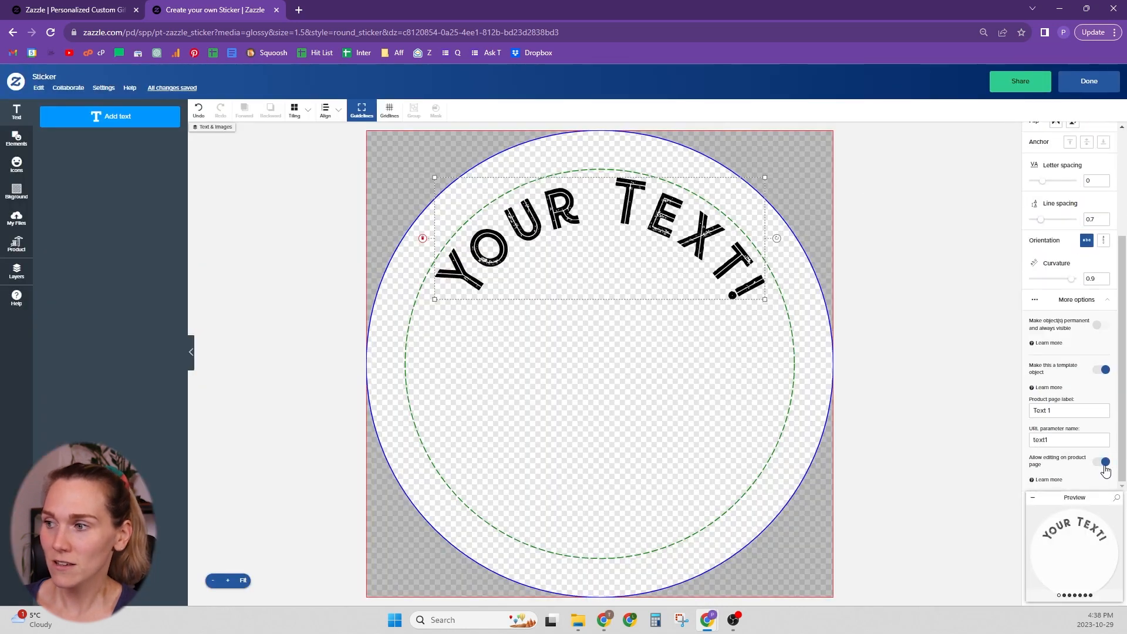
View the sticker's product page with editing on the product page disallowed, and reopen the design for editing
{"action": "left_click", "coordinate": [1089, 82]}
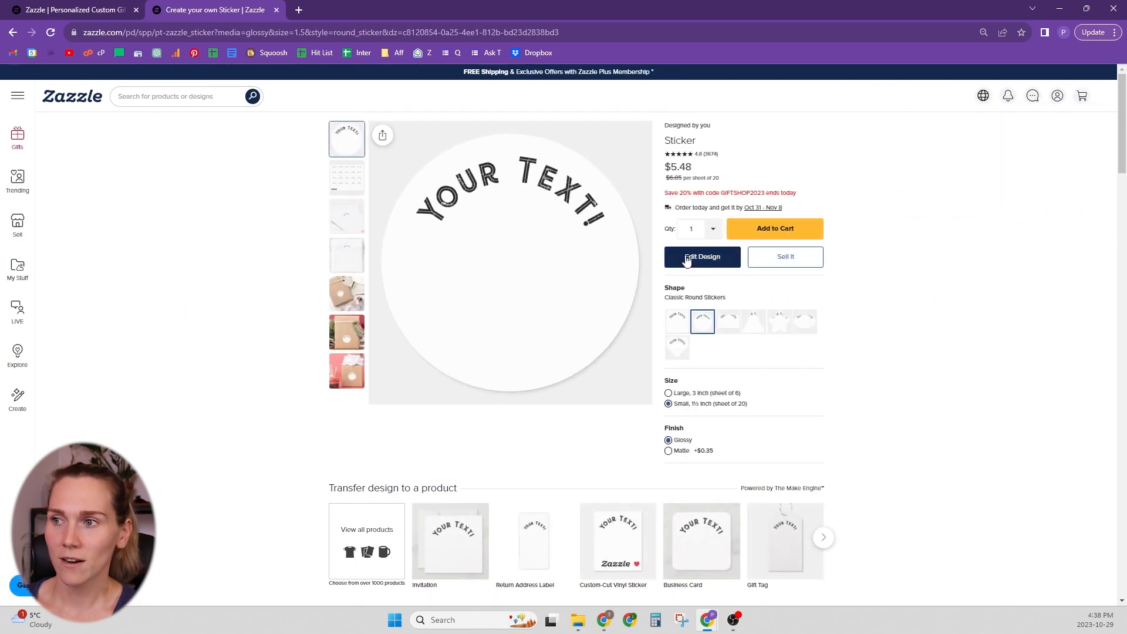
{"action": "left_click", "coordinate": [686, 258]}
{"action": "scroll", "coordinate": [1094, 422], "scroll_direction": "down", "scroll_amount": 5}
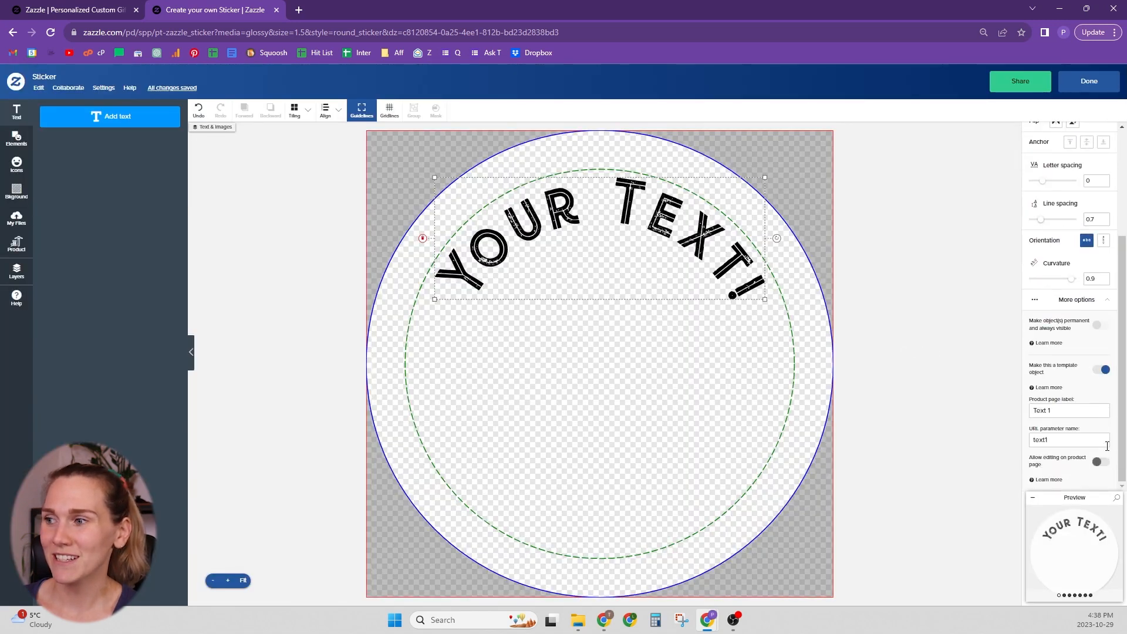
Switch the text's template object setting off and back on
{"action": "left_click", "coordinate": [1105, 371]}
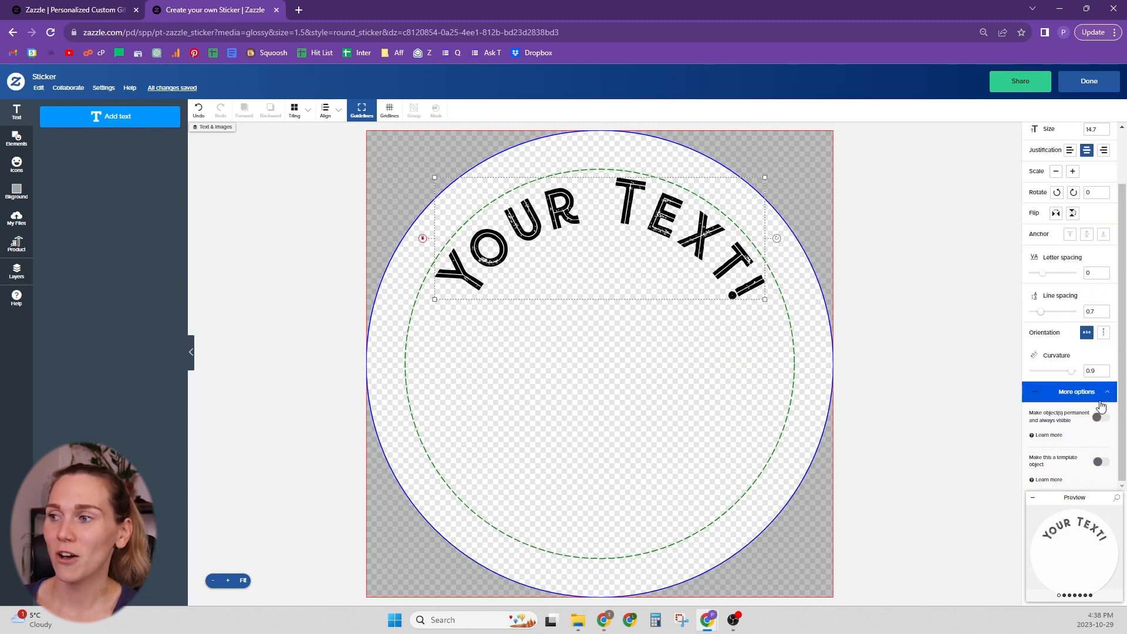
{"action": "left_click", "coordinate": [1105, 465]}
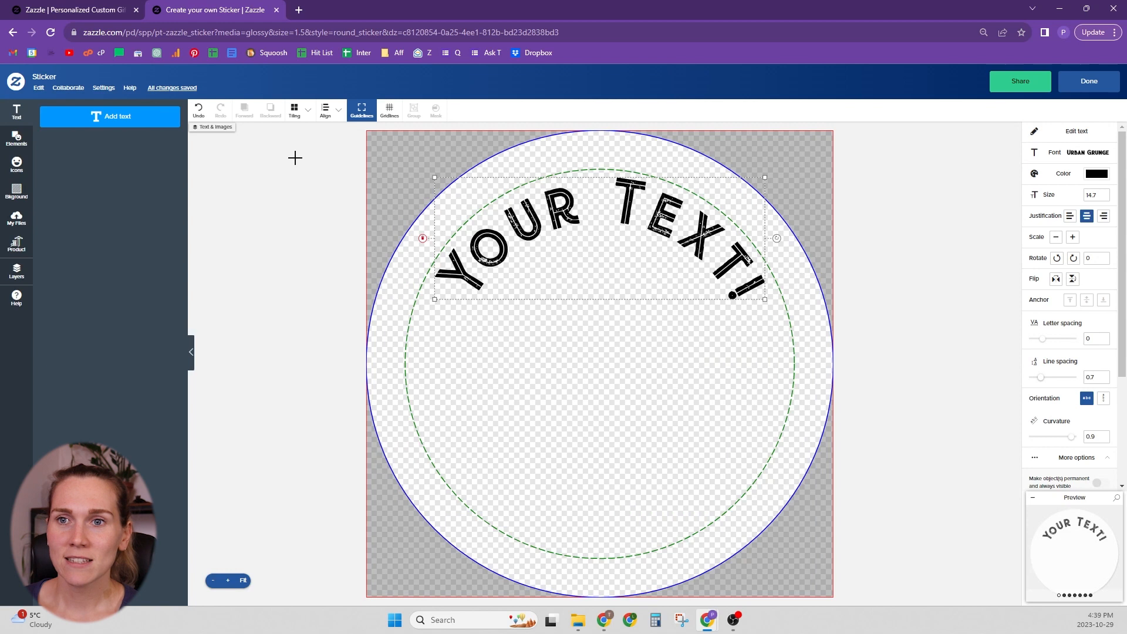
Add a square shape to the sticker and center it below the curved text
{"action": "left_click", "coordinate": [17, 141]}
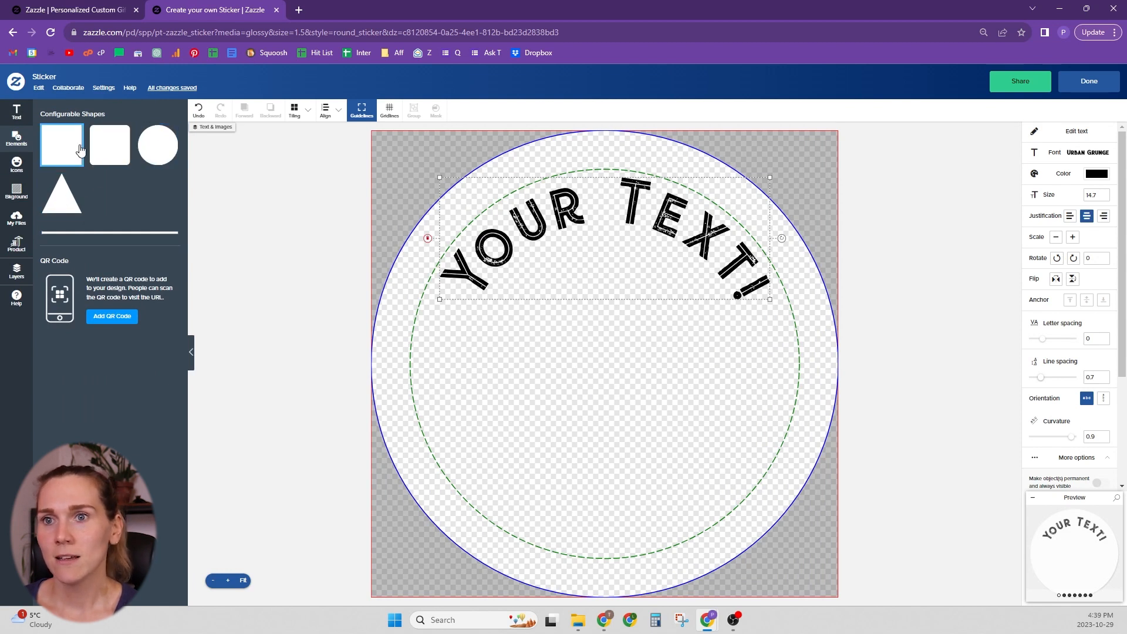
{"action": "left_click", "coordinate": [80, 149]}
{"action": "left_click_drag", "start_coordinate": [636, 365], "coordinate": [636, 422]}
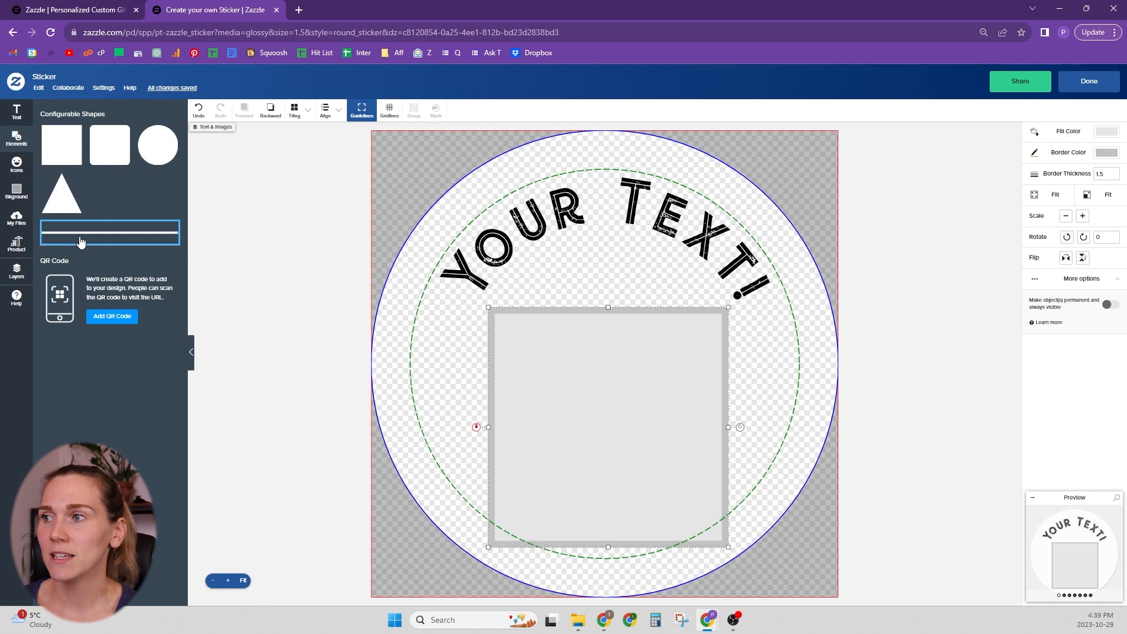
{"action": "left_click_drag", "start_coordinate": [669, 388], "coordinate": [663, 385]}
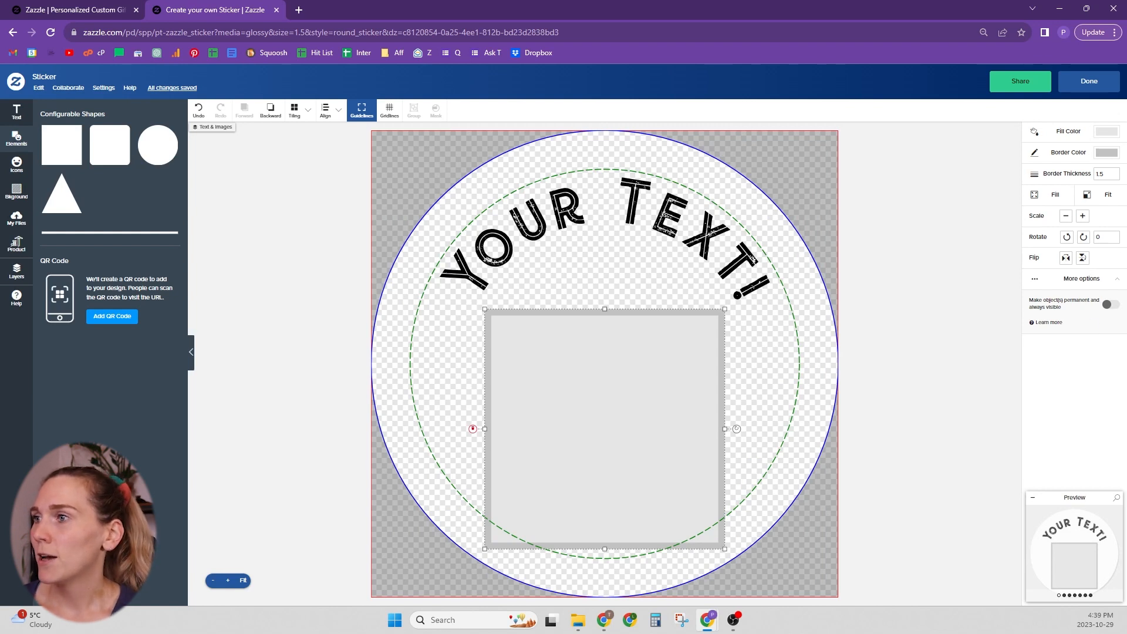
Set the square's fill color to the recently used teal #4E8293 and its border color to brown #4D2A10
{"action": "left_click", "coordinate": [1107, 131]}
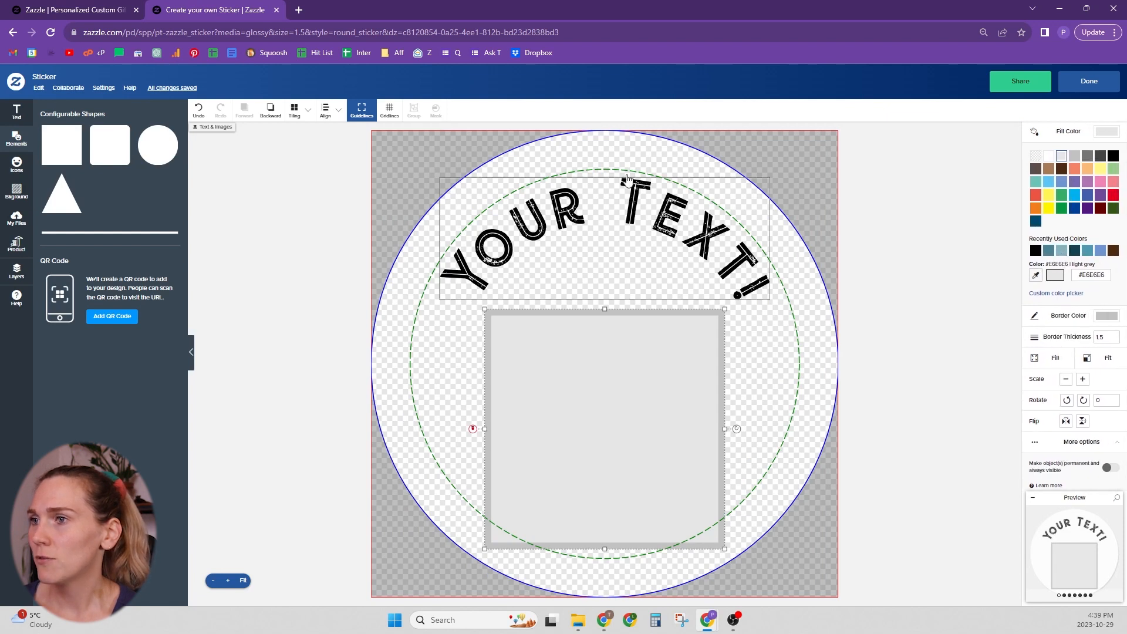
{"action": "left_click", "coordinate": [1049, 250]}
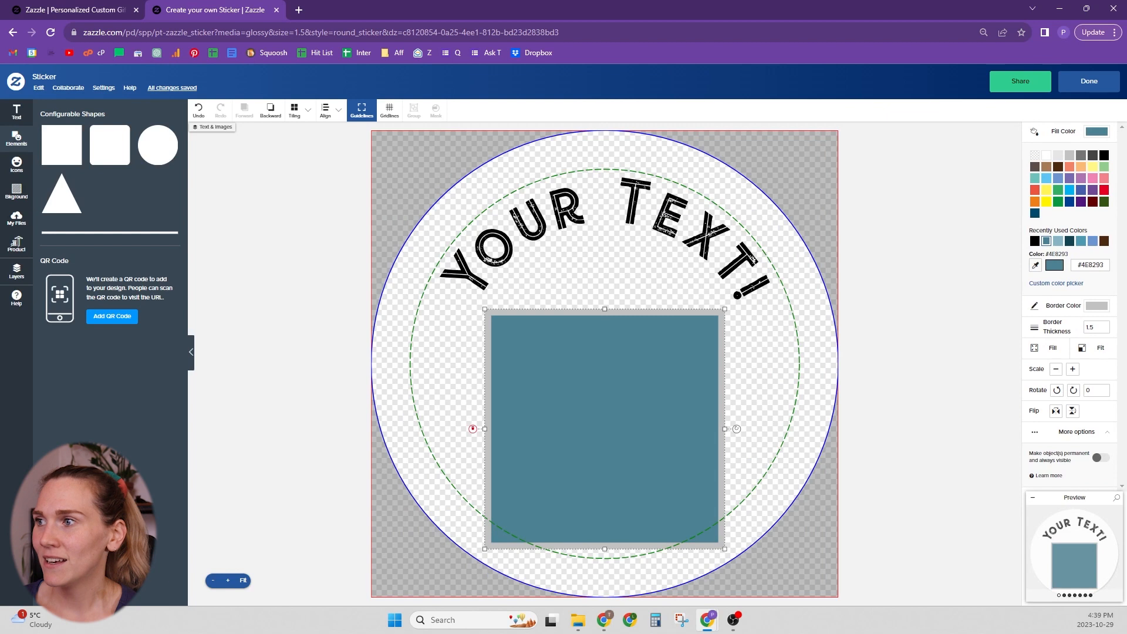
{"action": "left_click", "coordinate": [1083, 131]}
{"action": "left_click", "coordinate": [1092, 152]}
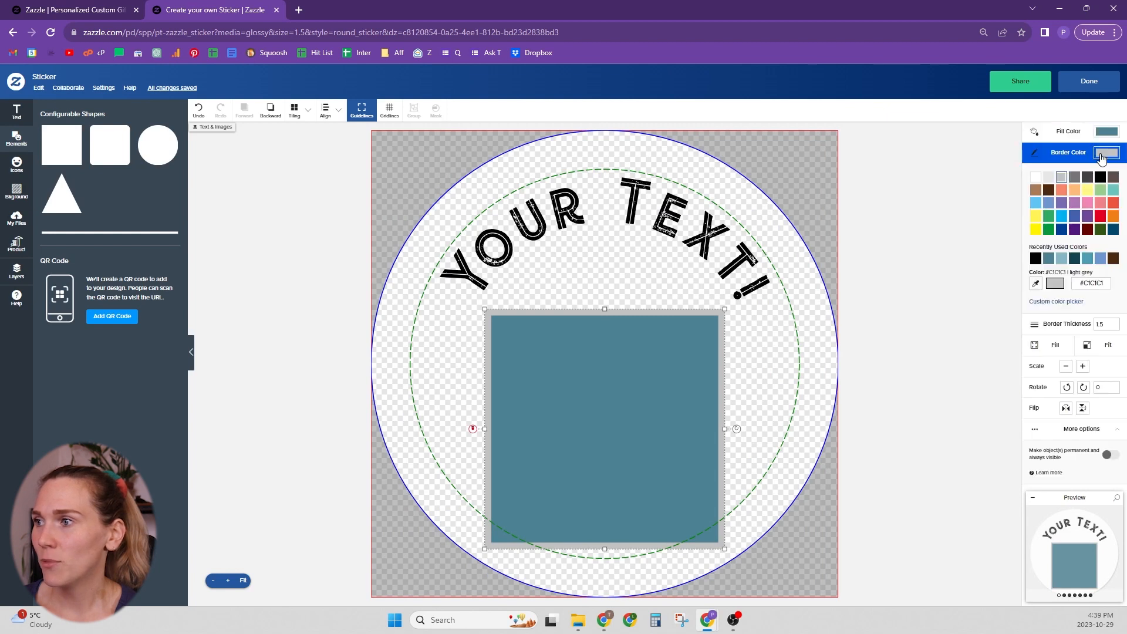
{"action": "left_click", "coordinate": [1113, 258]}
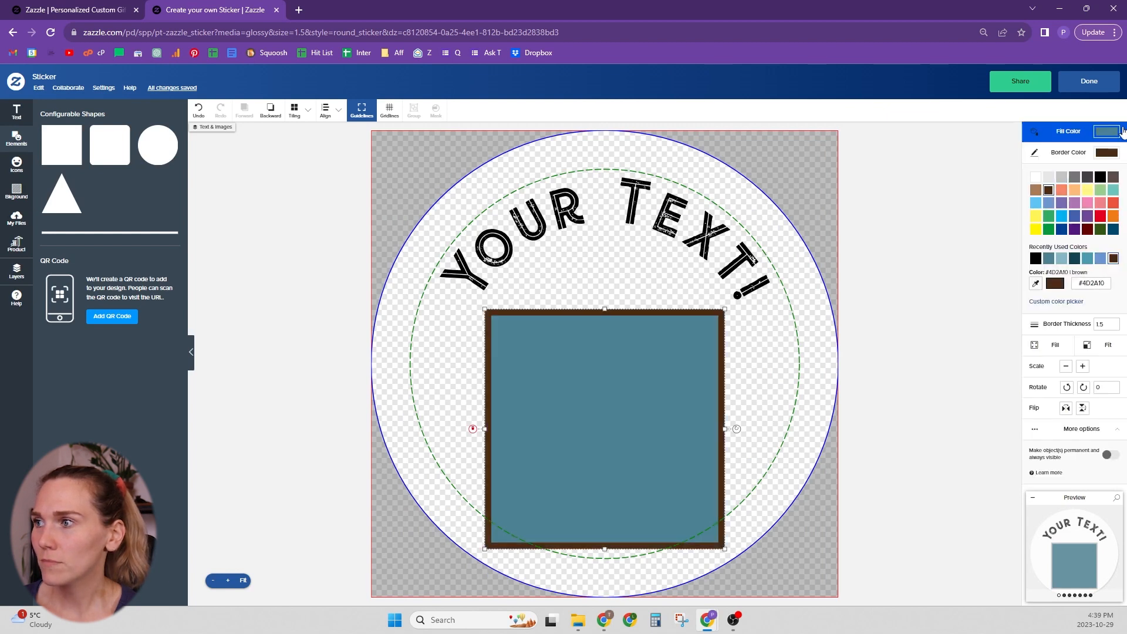
Close the square's color options and set its border thickness to 1
{"action": "left_click", "coordinate": [1108, 133]}
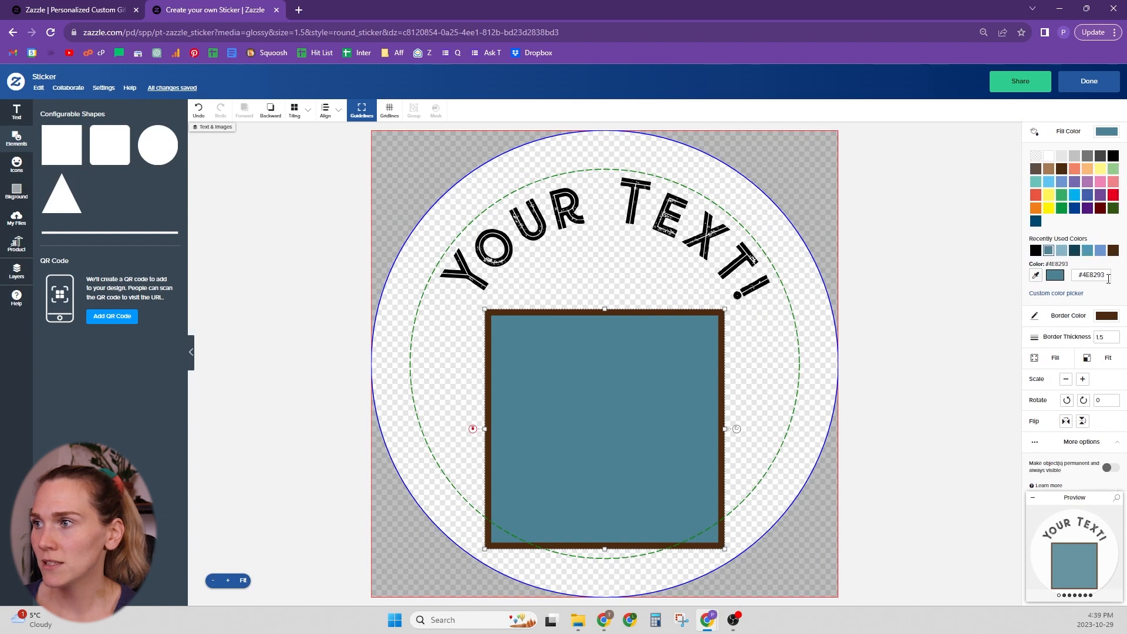
{"action": "left_click", "coordinate": [1093, 130]}
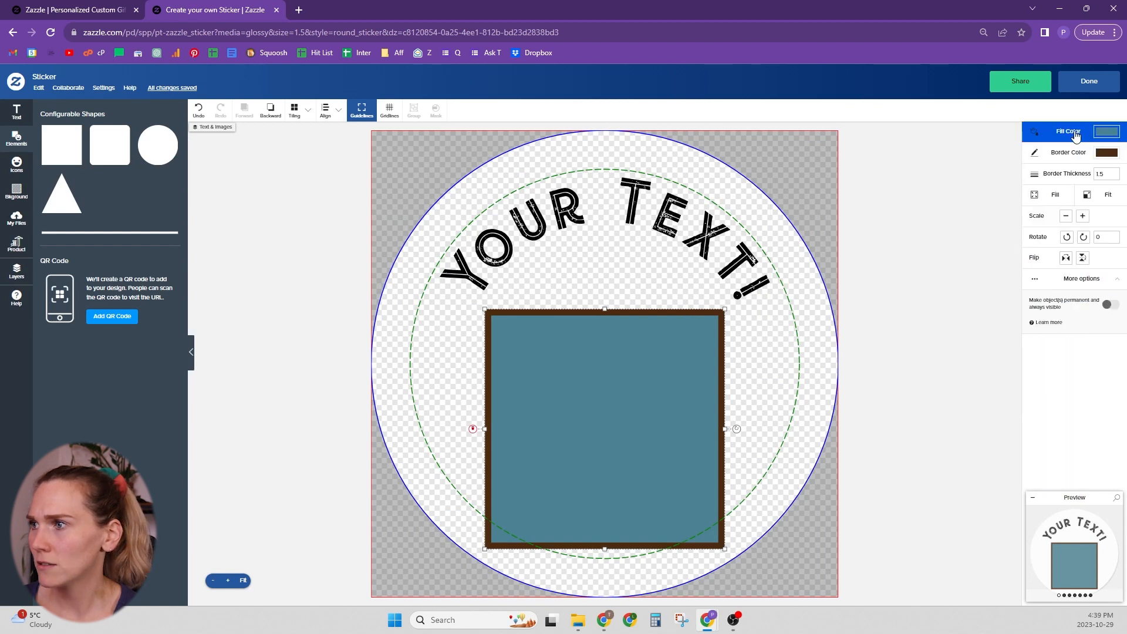
{"action": "left_click", "coordinate": [1117, 176]}
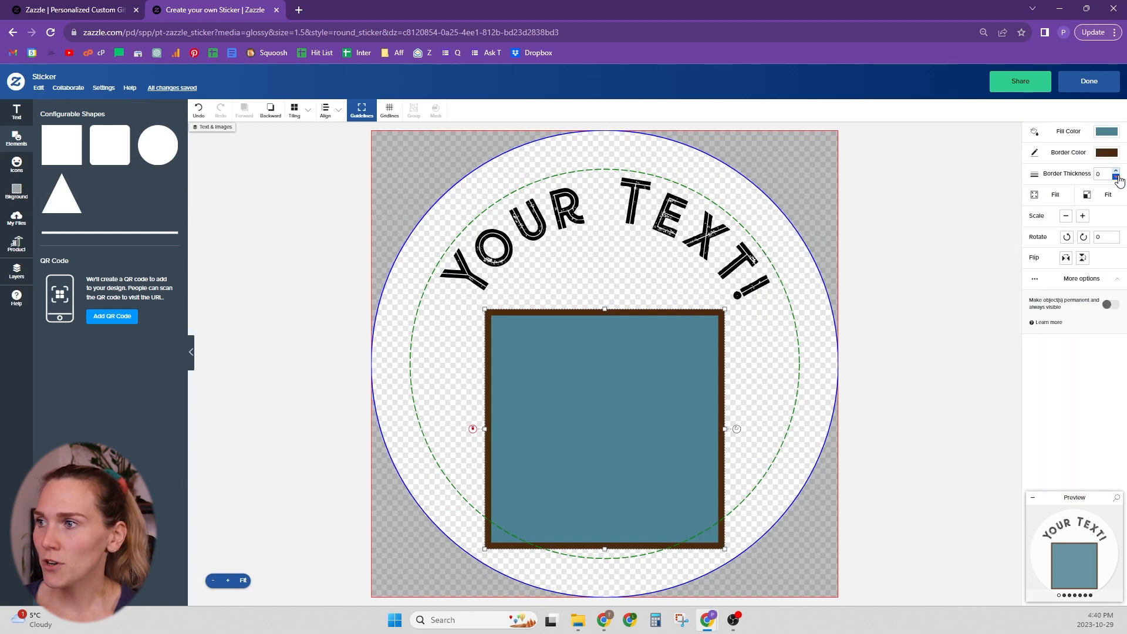
{"action": "left_click", "coordinate": [1116, 171]}
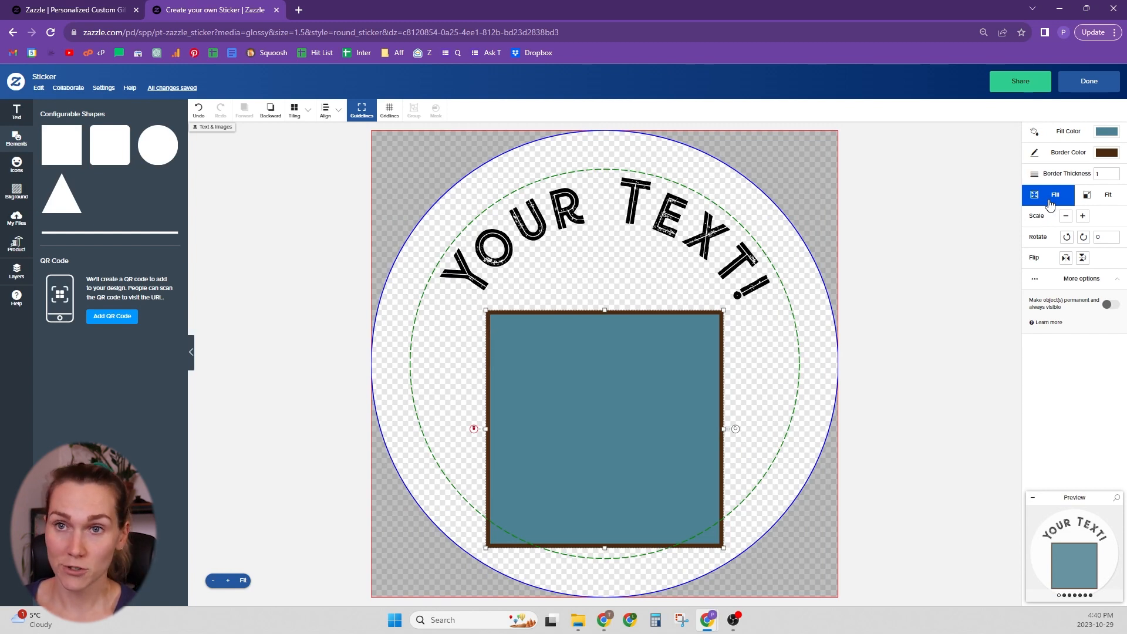
Try filling the whole design area with the square, and undo the fill
{"action": "left_click", "coordinate": [1050, 201]}
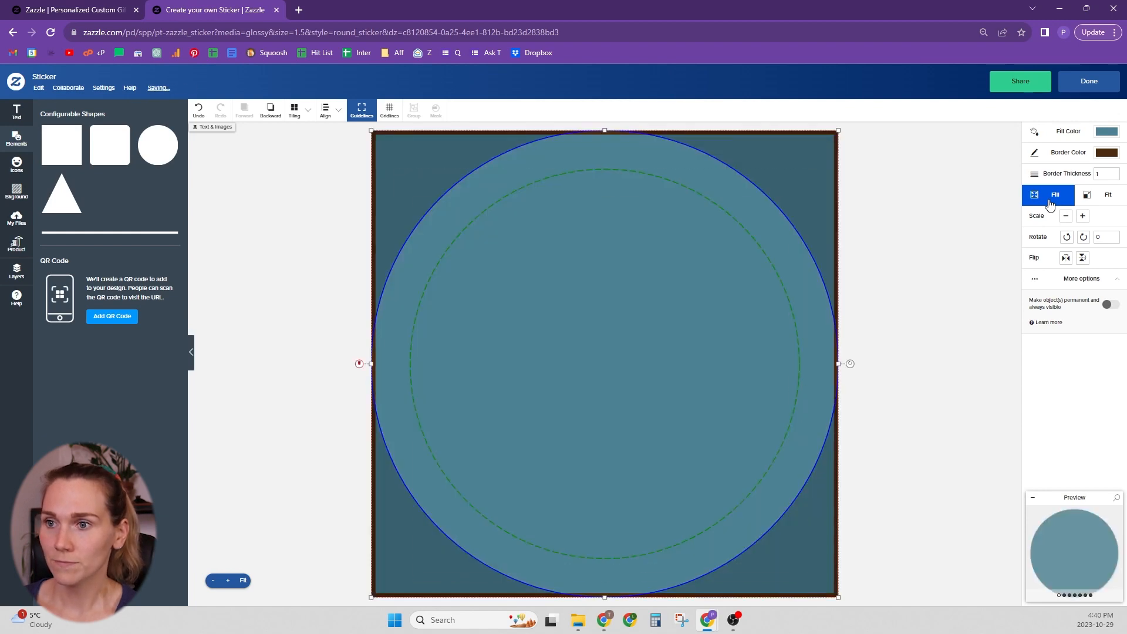
{"action": "key", "text": "ctrl+z"}
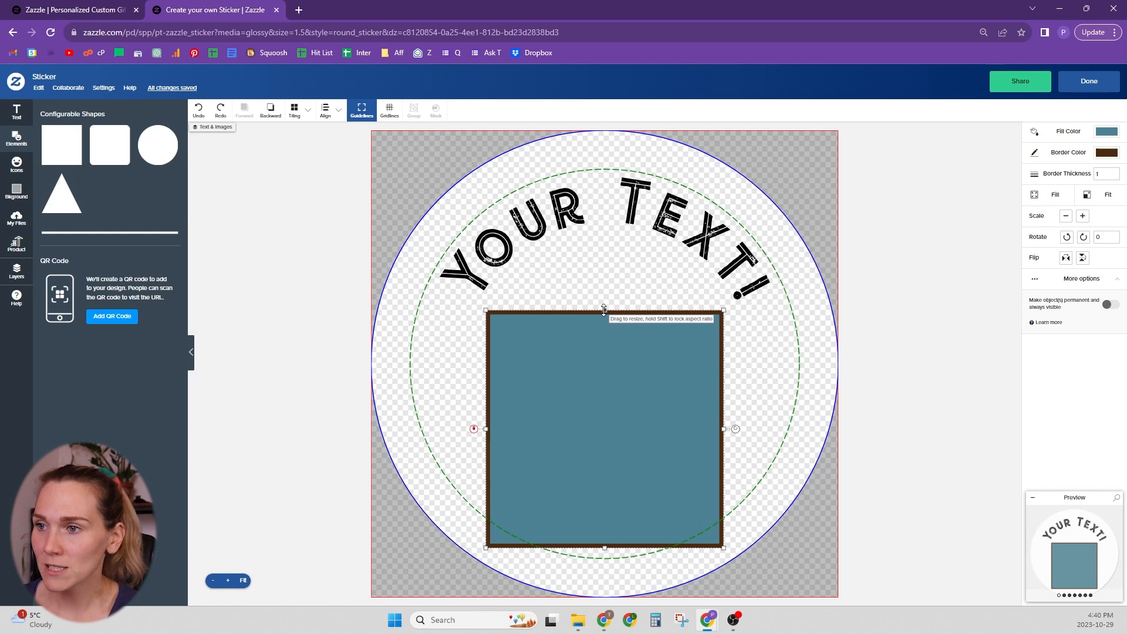
Shorten the square from its upper edge into a wide rectangle and fit it to the design area
{"action": "left_click_drag", "start_coordinate": [605, 311], "coordinate": [604, 402]}
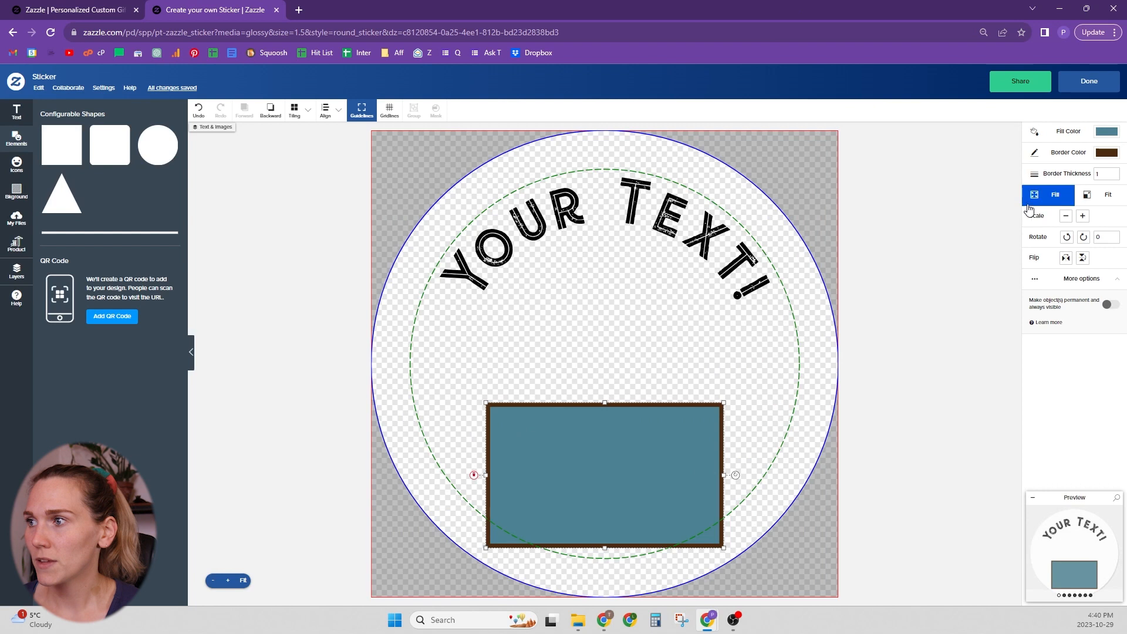
{"action": "left_click", "coordinate": [1104, 194]}
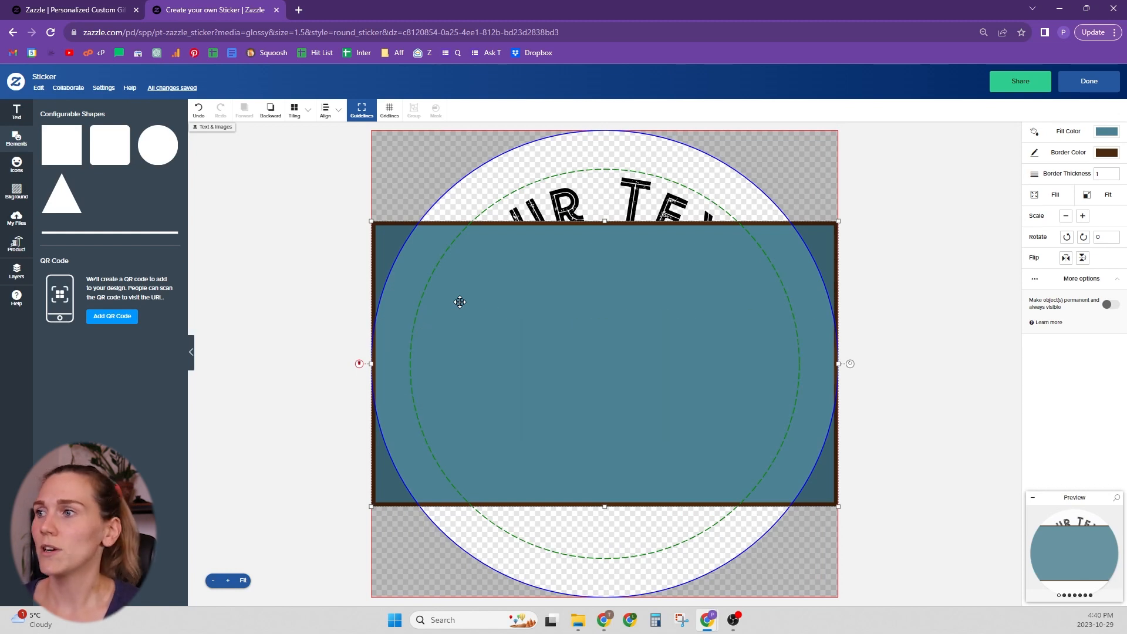
Scale the teal rectangle down, then enlarge it again by one increment
{"action": "left_click", "coordinate": [1066, 216]}
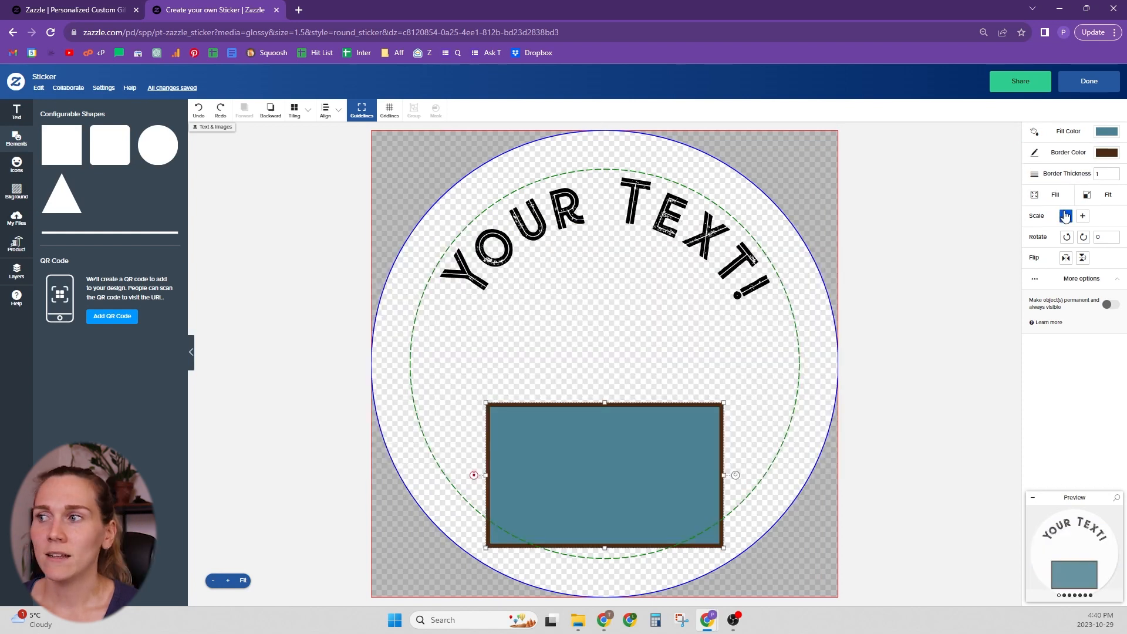
{"action": "left_click", "coordinate": [1065, 216]}
{"action": "left_click", "coordinate": [1083, 216]}
Rotate the rectangle one increment each way back to 0, and flip it horizontally and vertically
{"action": "left_click", "coordinate": [1067, 238]}
{"action": "left_click", "coordinate": [1083, 237]}
{"action": "left_click", "coordinate": [1079, 258]}
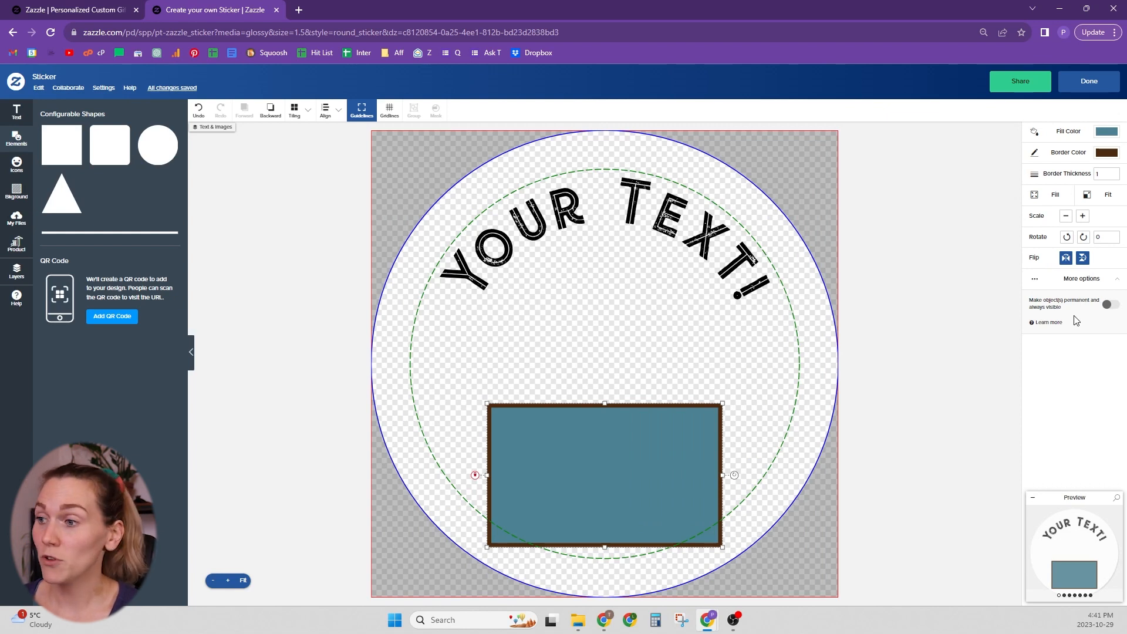
Add the cow icon from the Animals icon category to the sticker design
{"action": "left_click", "coordinate": [8, 165]}
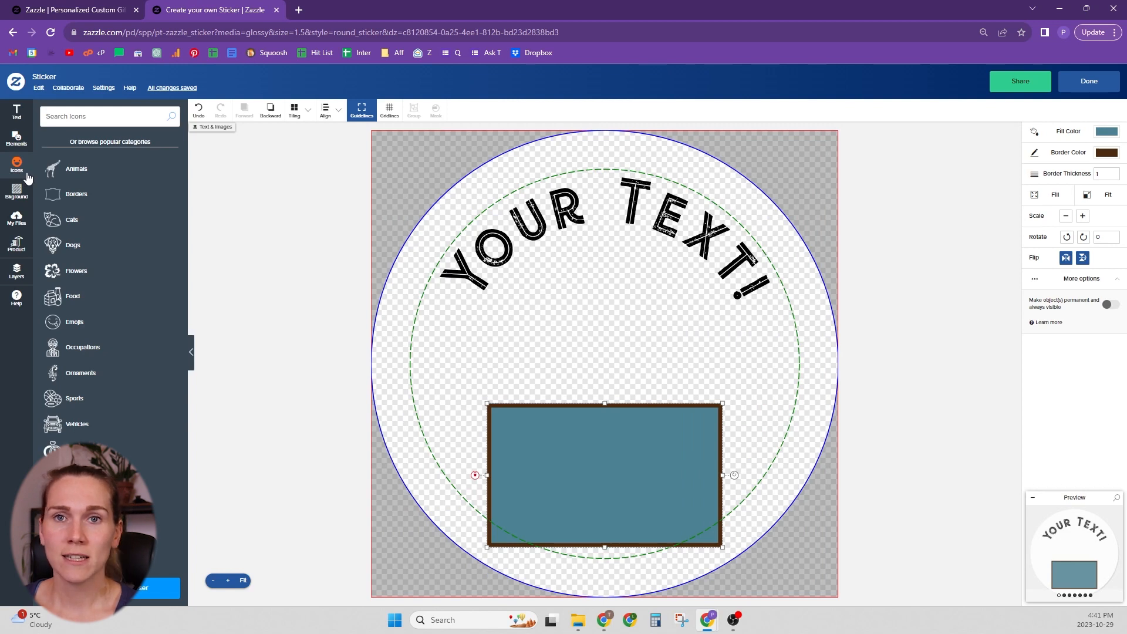
{"action": "left_click", "coordinate": [77, 168]}
{"action": "left_click", "coordinate": [69, 182]}
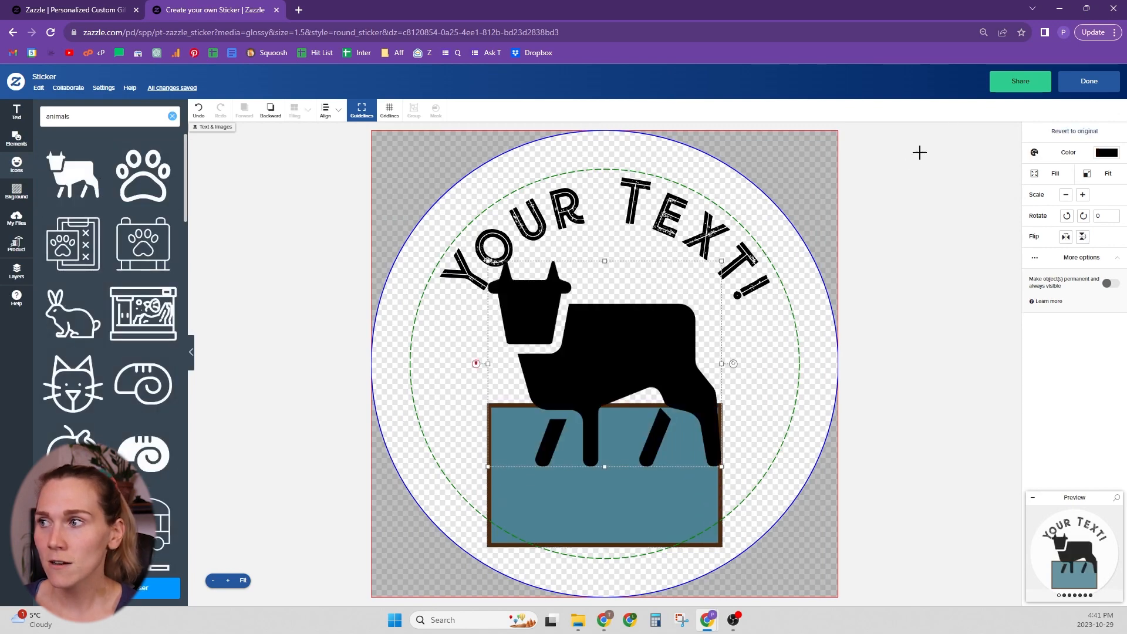
Finish the design and check on its product page whether the Sell It option is available
{"action": "left_click", "coordinate": [1091, 83]}
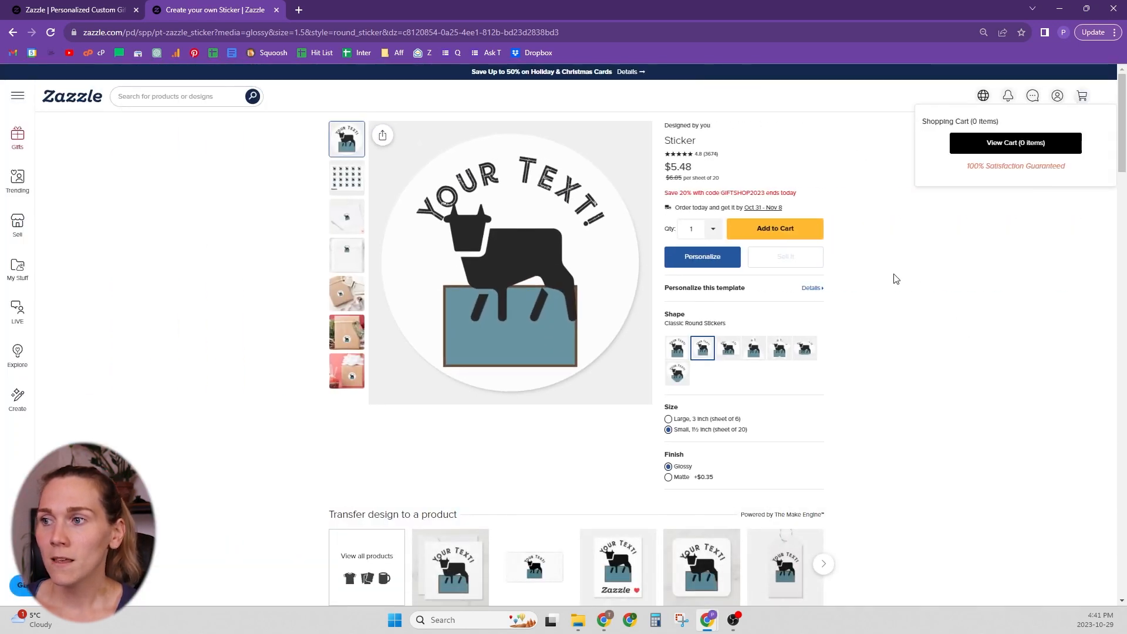
{"action": "mouse_move", "coordinate": [796, 261]}
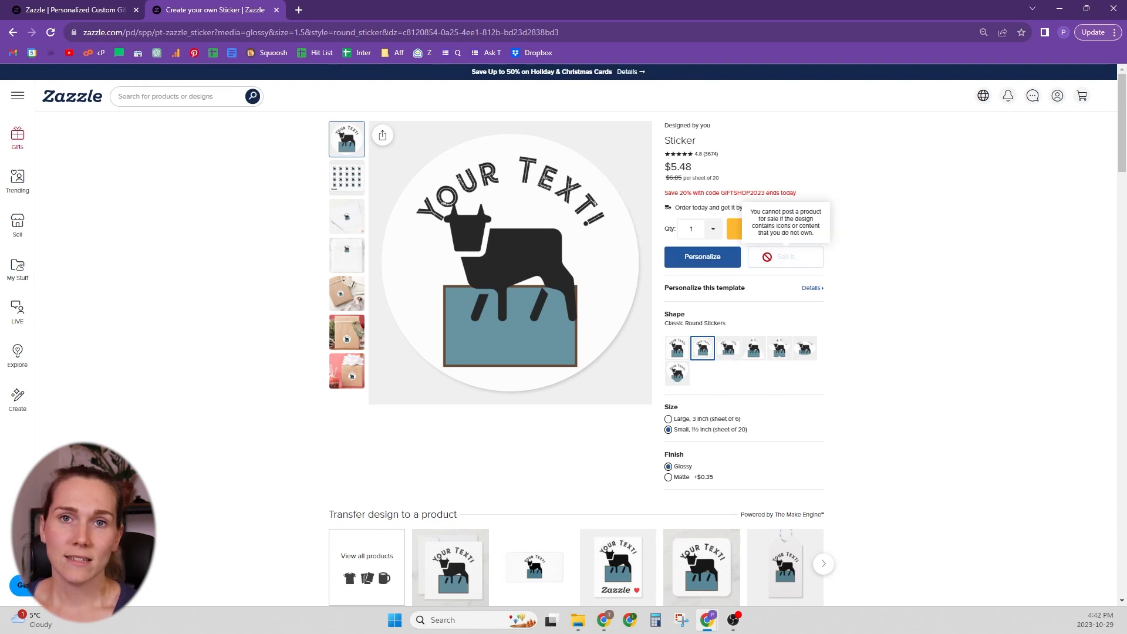
Reopen the sticker in the Design Tool and delete the cow icon
{"action": "left_click", "coordinate": [710, 259]}
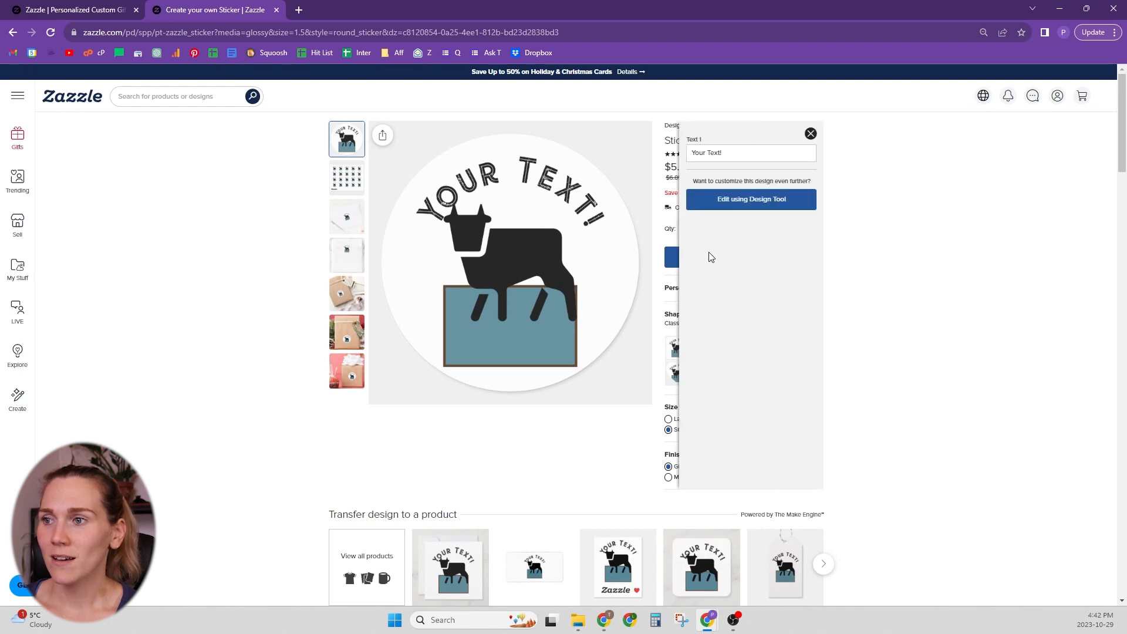
{"action": "left_click", "coordinate": [731, 203]}
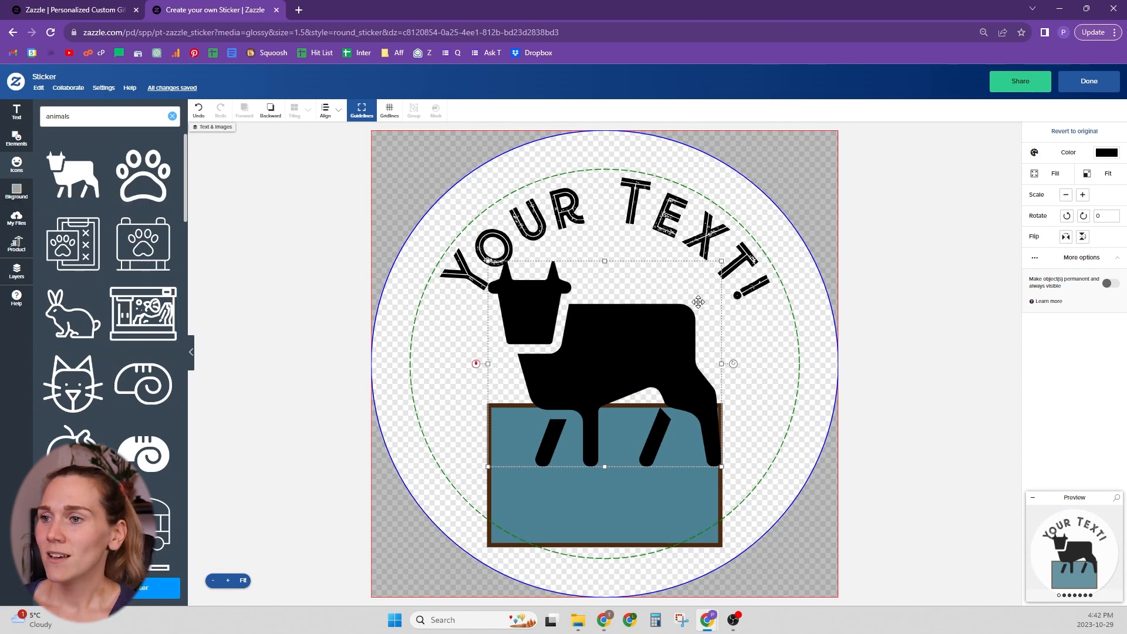
{"action": "key", "text": "Delete"}
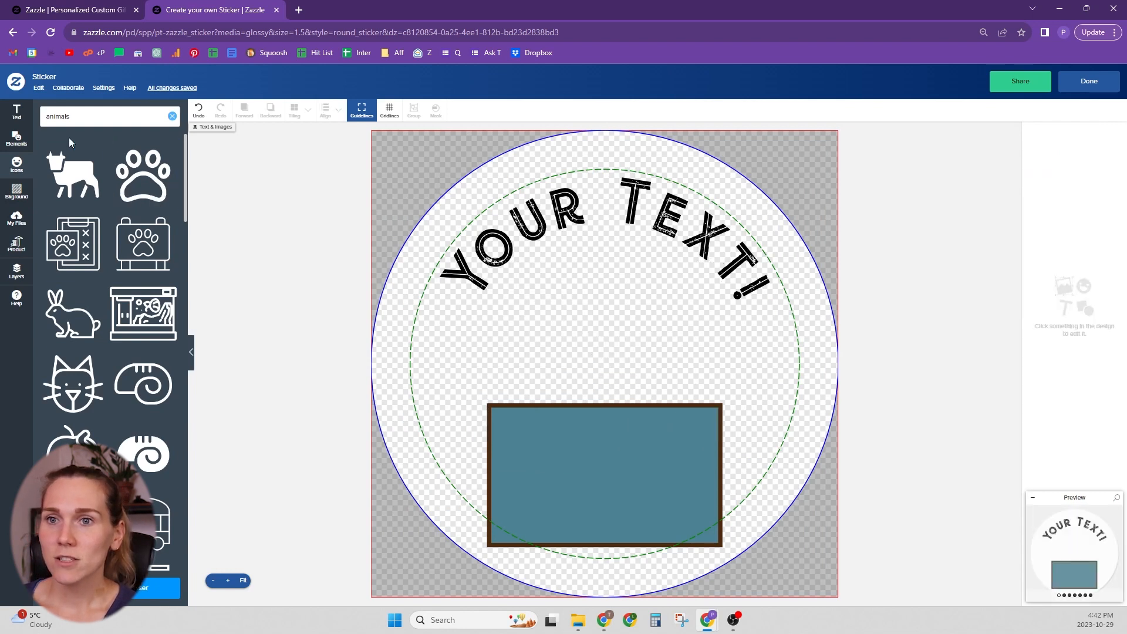
Try several solid background colors, from teal and dark teal to blue and finally light yellow
{"action": "left_click", "coordinate": [18, 192]}
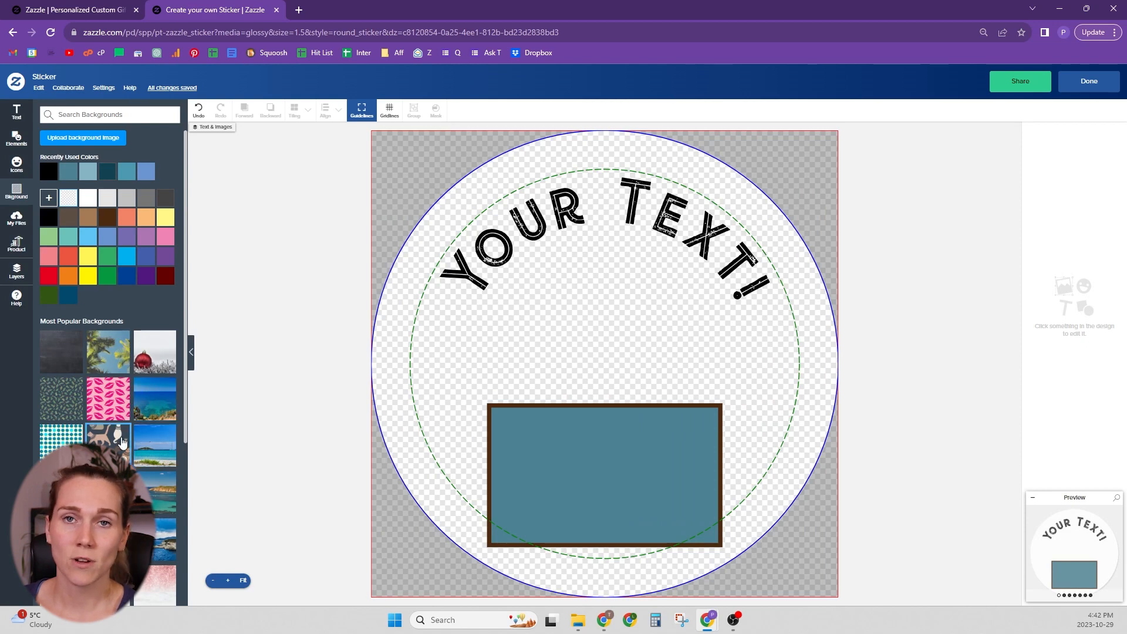
{"action": "left_click", "coordinate": [69, 172]}
{"action": "left_click", "coordinate": [107, 231]}
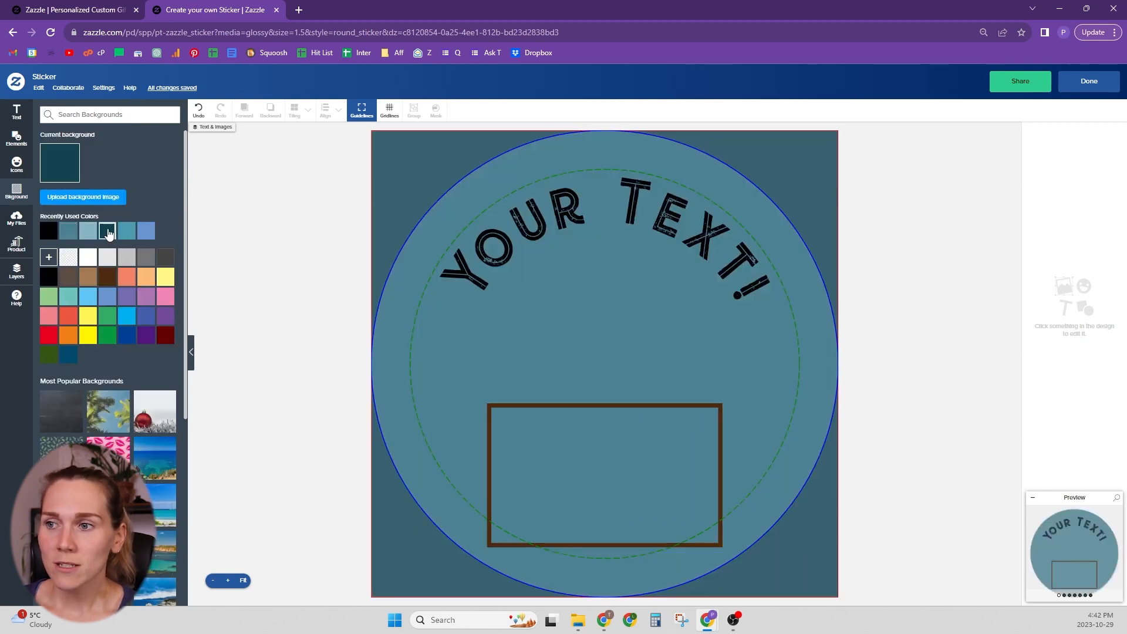
{"action": "left_click", "coordinate": [146, 232]}
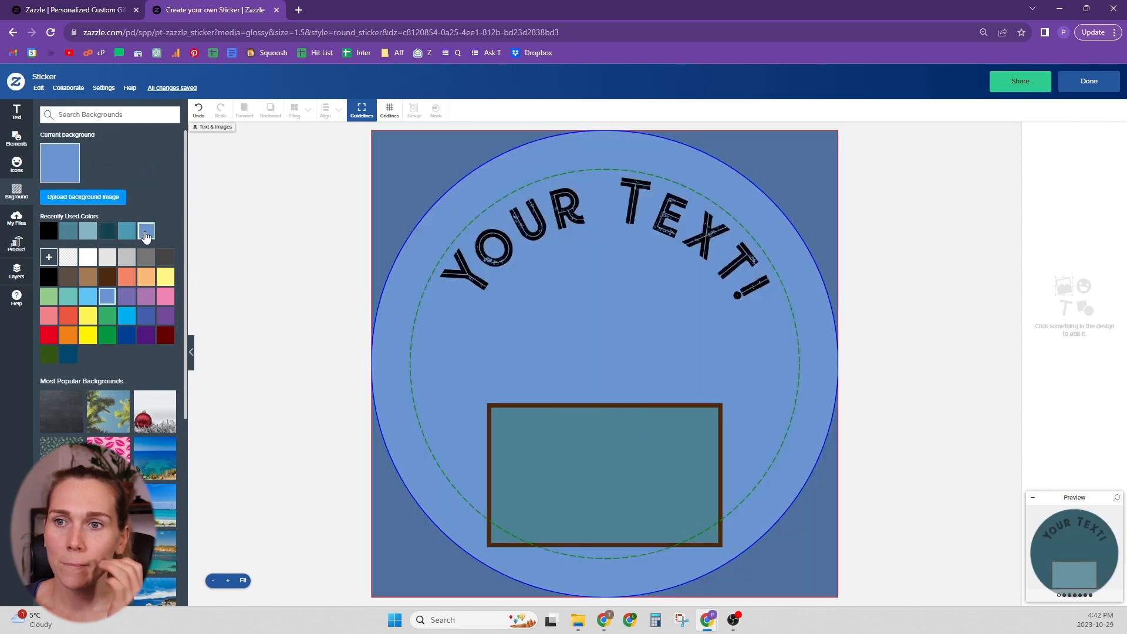
{"action": "left_click", "coordinate": [165, 277]}
Apply the blue and cream striped image from the media library as background, and remove both the yellow and striped backgrounds
{"action": "left_click", "coordinate": [67, 197]}
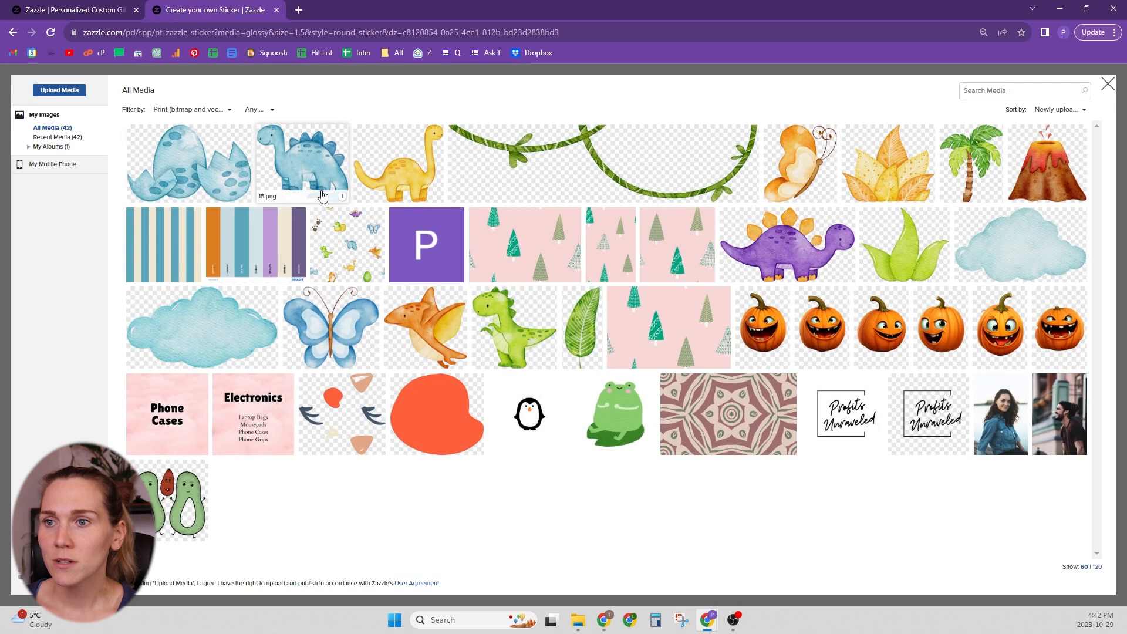
{"action": "left_click", "coordinate": [179, 241]}
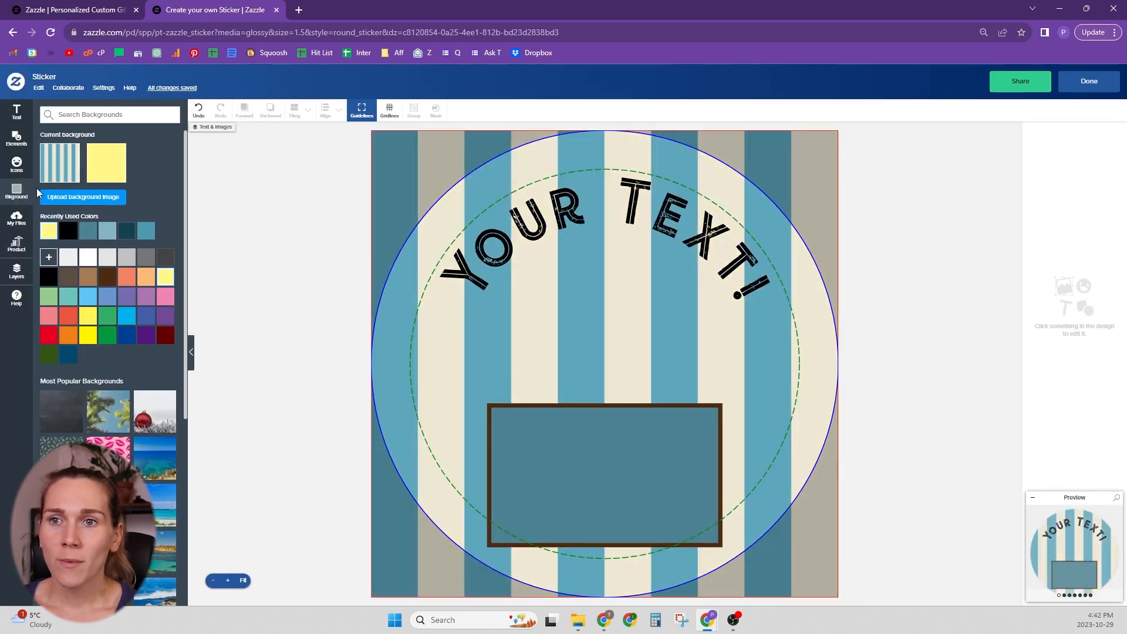
{"action": "left_click", "coordinate": [98, 167]}
{"action": "mouse_move", "coordinate": [56, 167]}
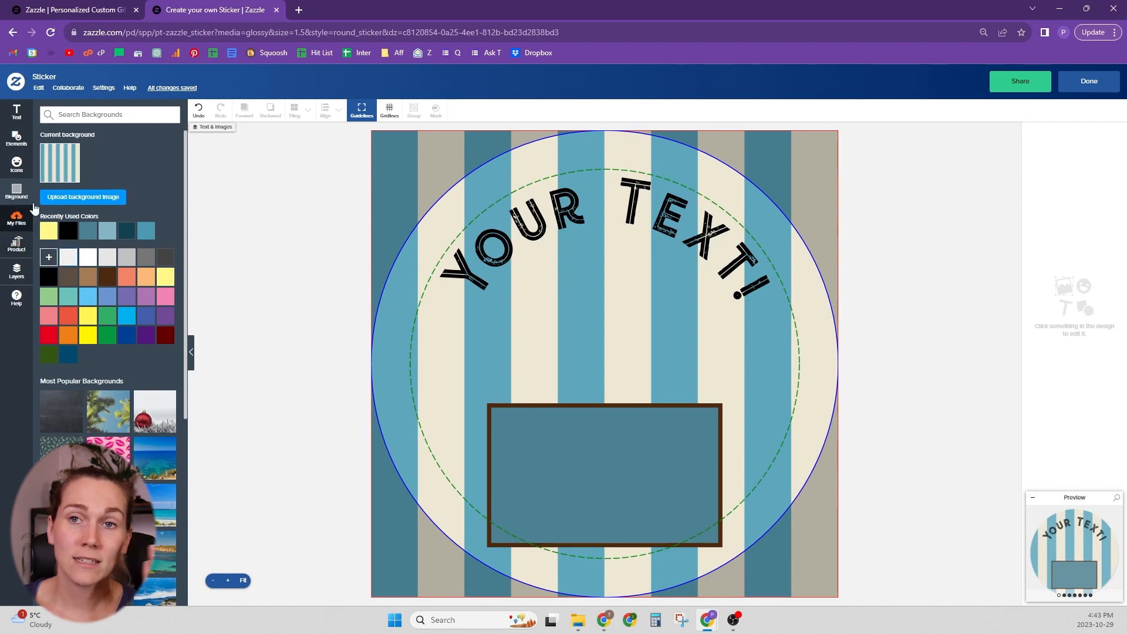
{"action": "left_click", "coordinate": [60, 164]}
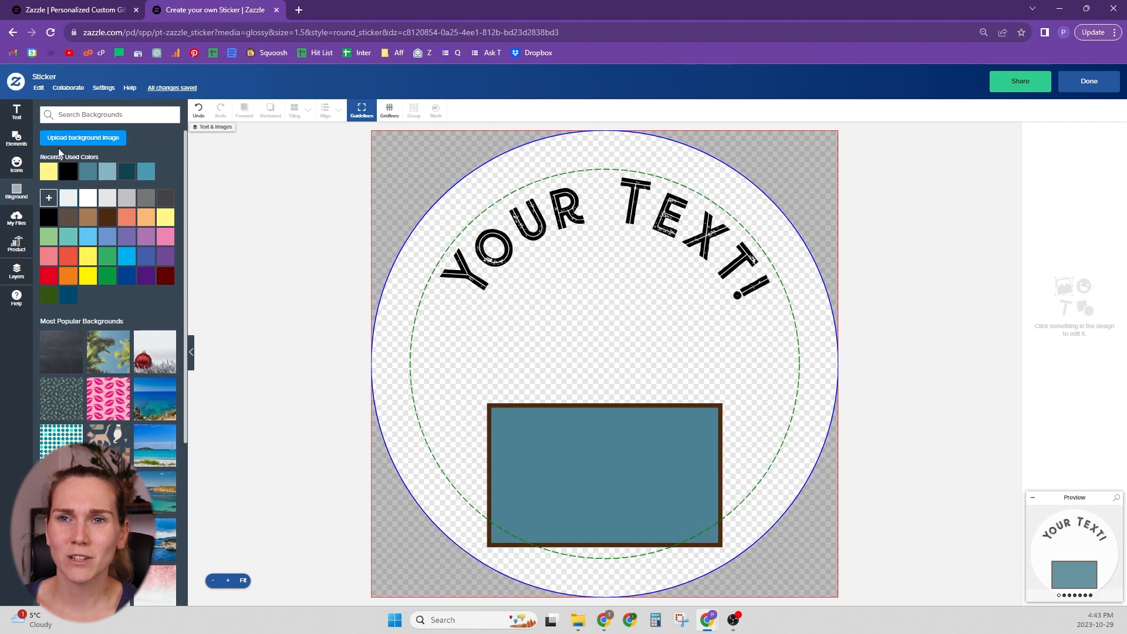
Examine the options for uploading images from the computer and from a phone, without uploading anything
{"action": "left_click", "coordinate": [21, 221]}
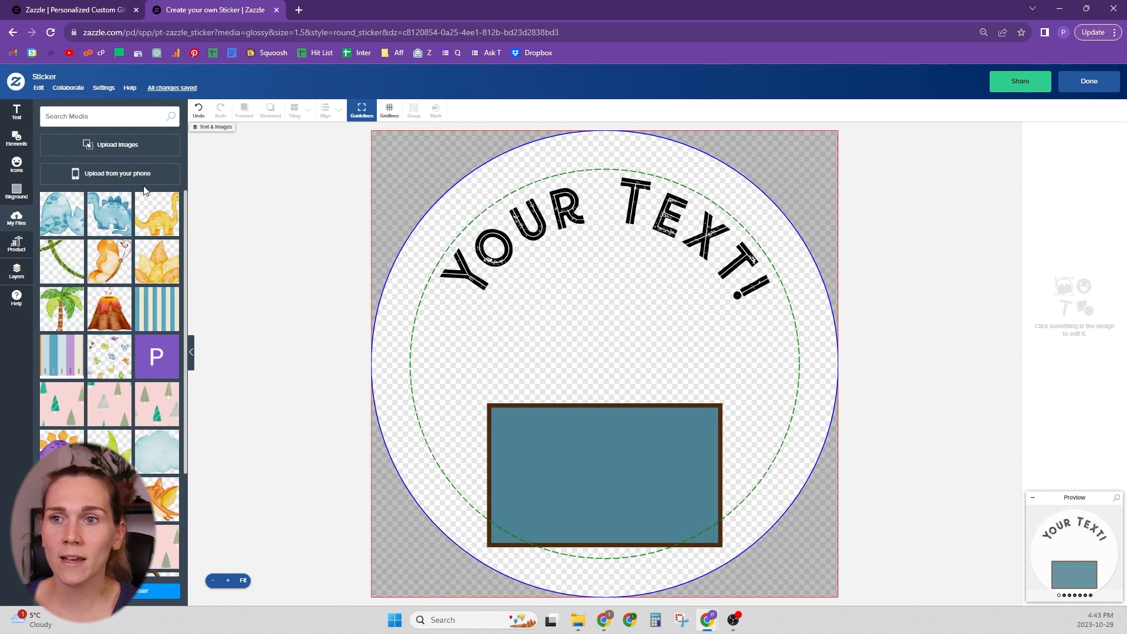
{"action": "left_click", "coordinate": [142, 144]}
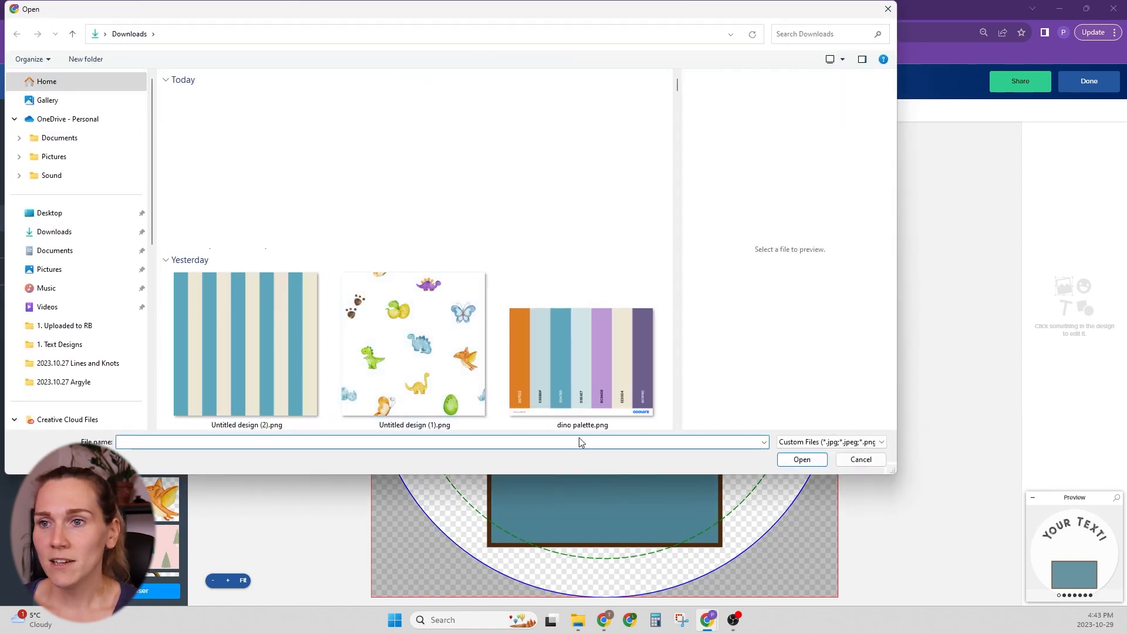
{"action": "left_click", "coordinate": [867, 460]}
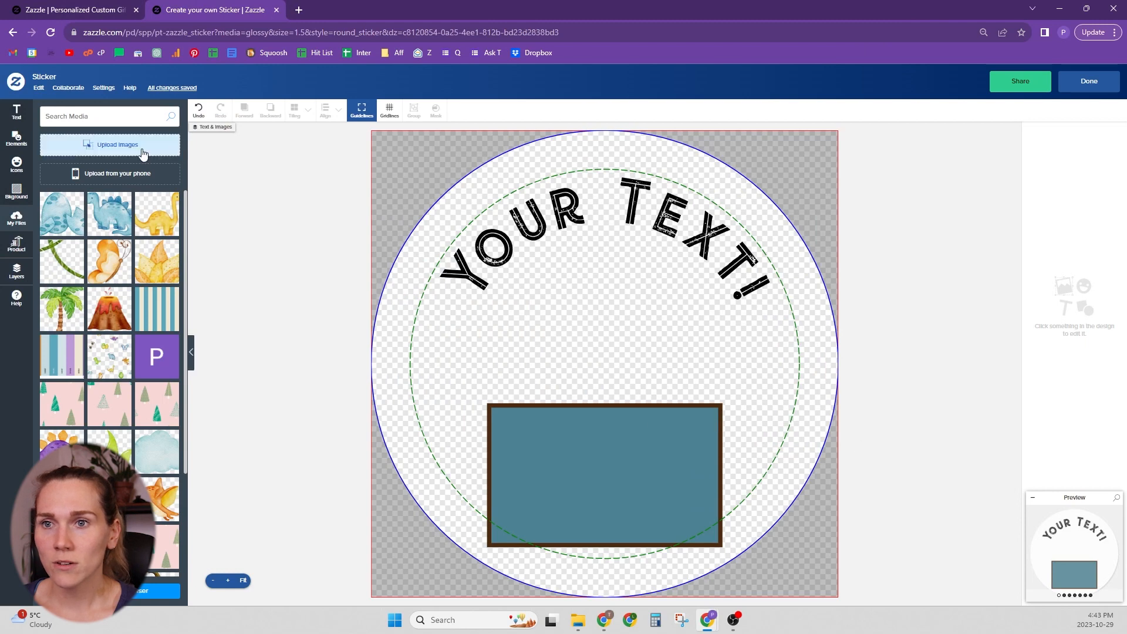
{"action": "left_click", "coordinate": [99, 175]}
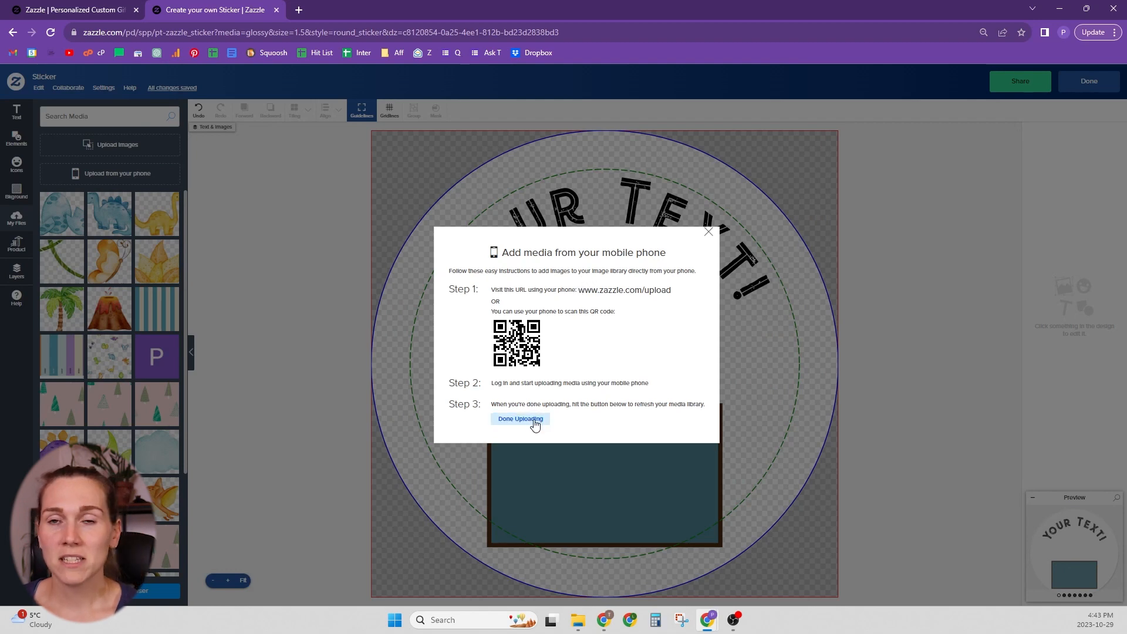
{"action": "left_click", "coordinate": [708, 232]}
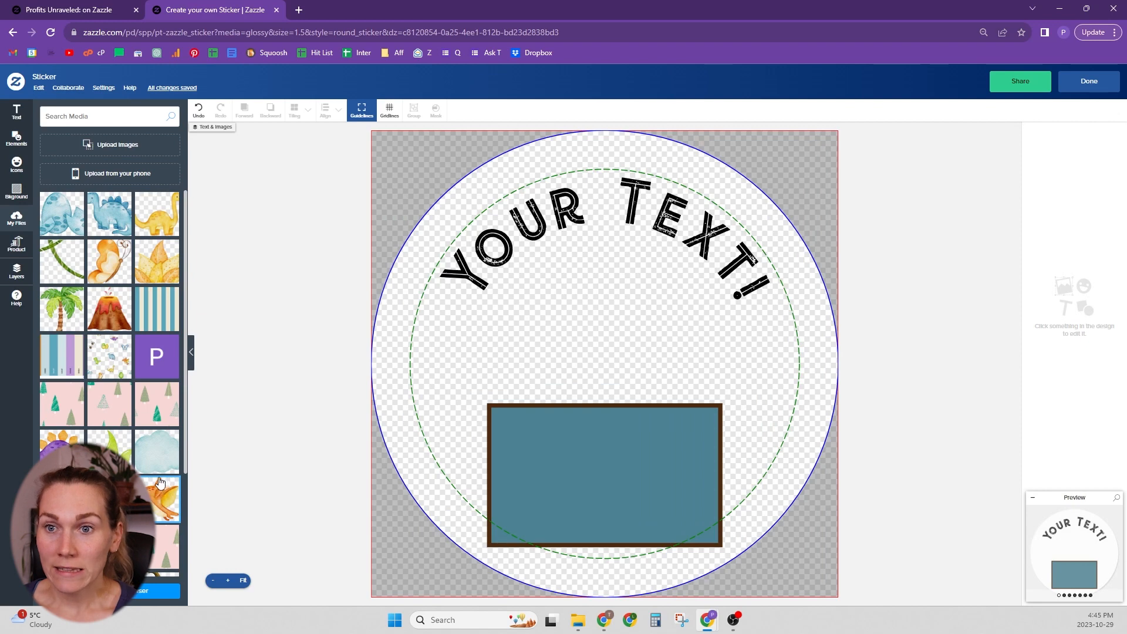
Open the full media browser and create an album named Niche 1
{"action": "left_click", "coordinate": [135, 593]}
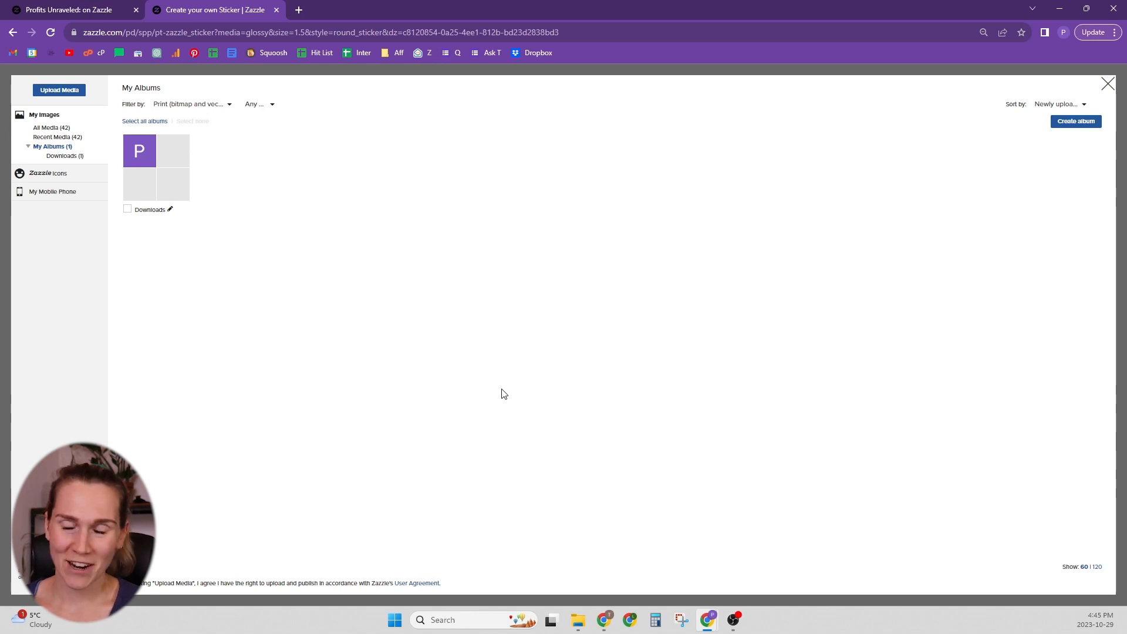
{"action": "left_click", "coordinate": [1088, 122]}
{"action": "type", "text": "Niche 1"}
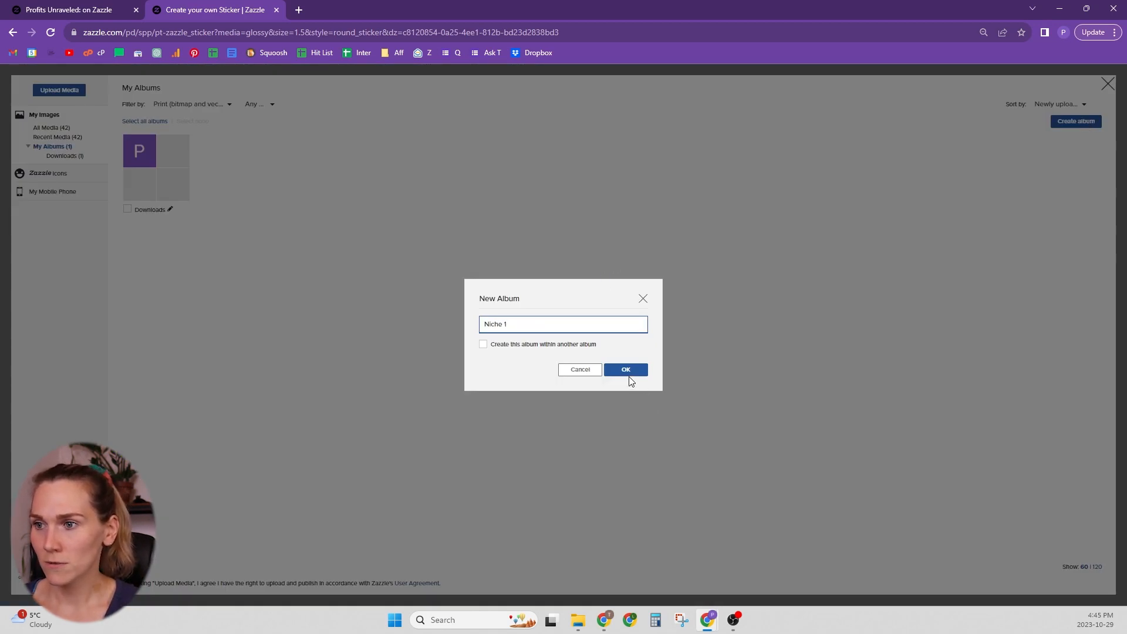
{"action": "left_click", "coordinate": [629, 377]}
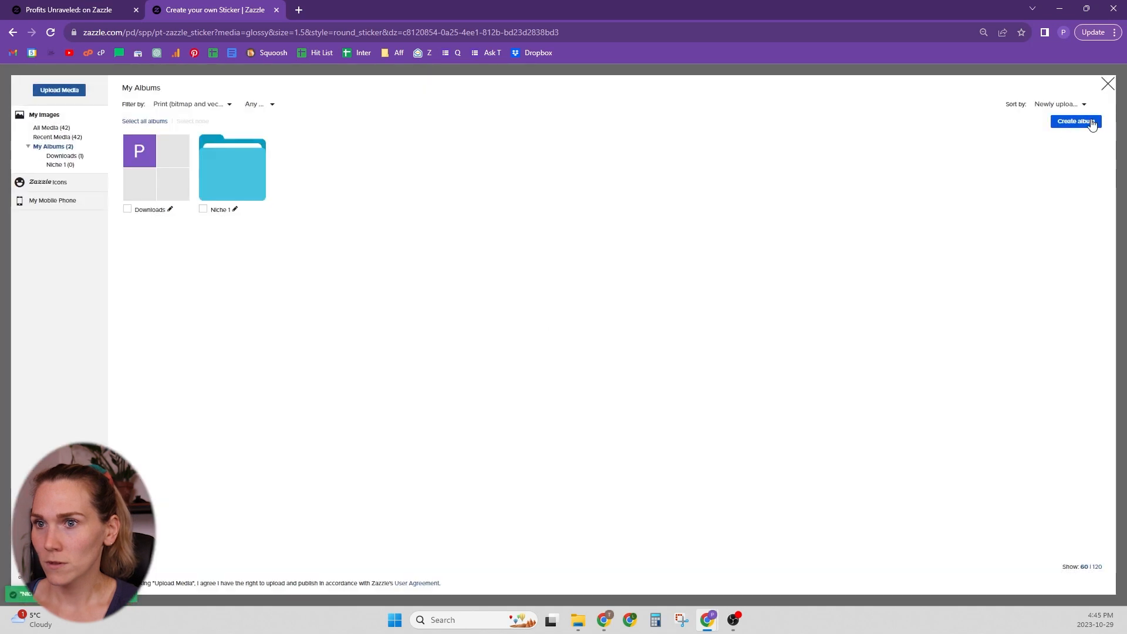
Create a second album named Niche 2, and open the Niche 1 album
{"action": "left_click", "coordinate": [1086, 122]}
{"action": "type", "text": "N"}
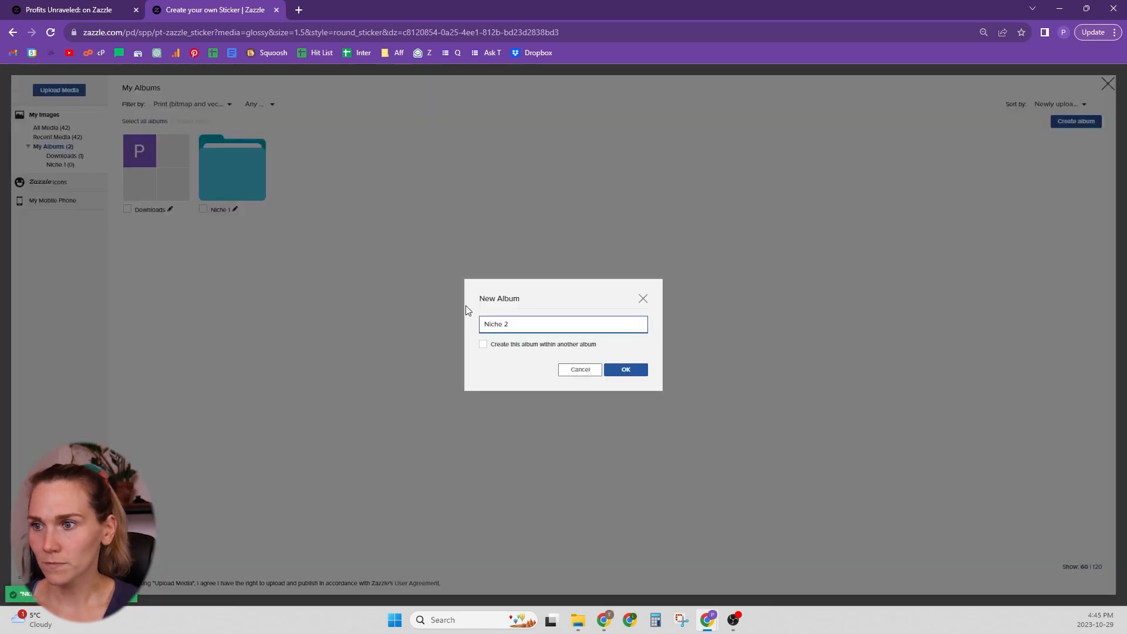
{"action": "left_click", "coordinate": [647, 378]}
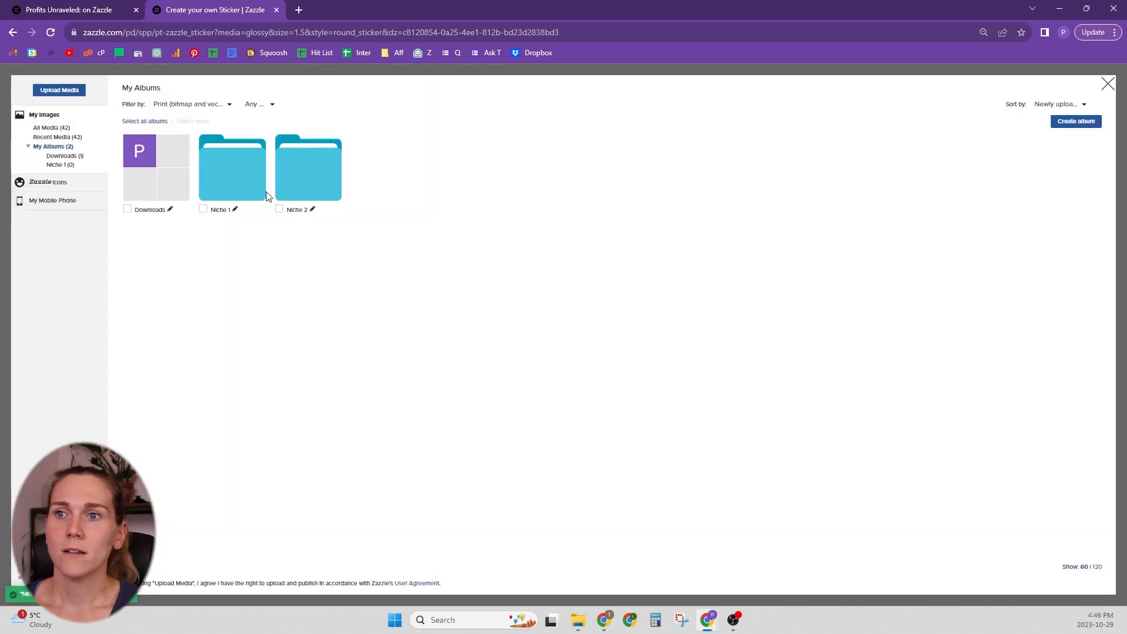
{"action": "left_click", "coordinate": [228, 188]}
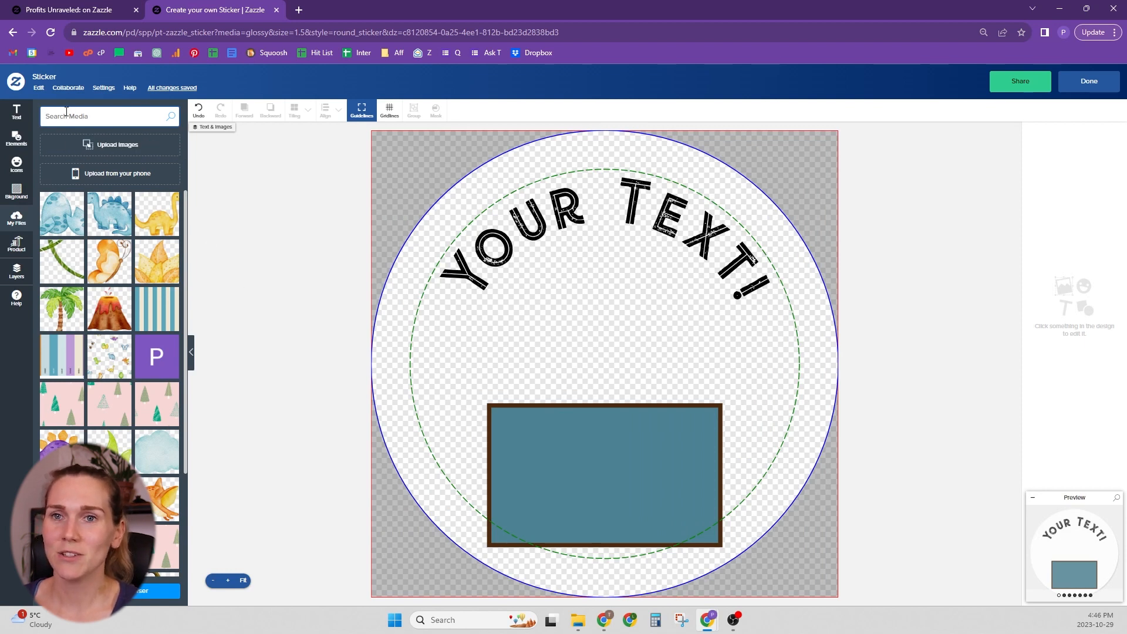
Open the product information and change the sticker's shape to Square Stickers
{"action": "left_click", "coordinate": [16, 244]}
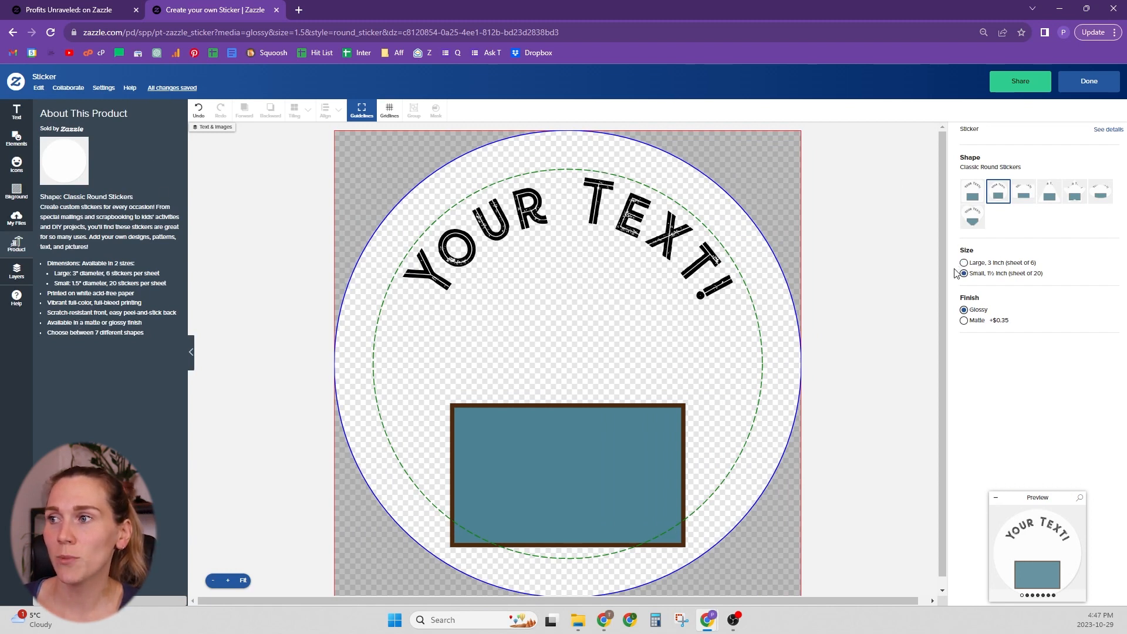
{"action": "left_click", "coordinate": [973, 191]}
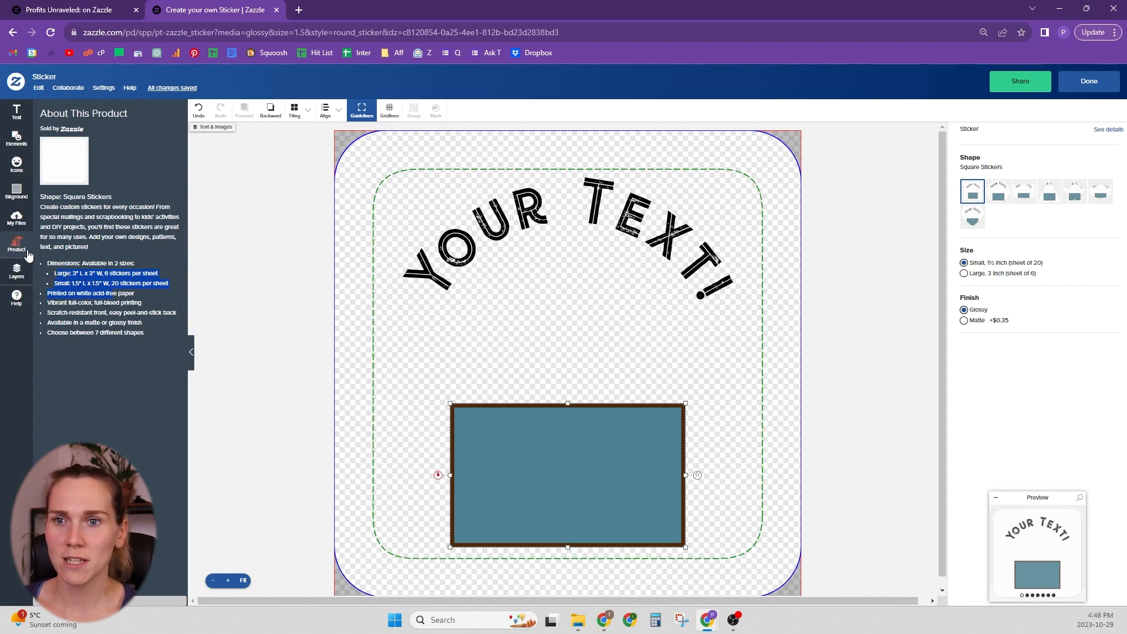
Show the layer list and move the teal rectangle up so it covers the middle of the arched text
{"action": "left_click", "coordinate": [26, 273]}
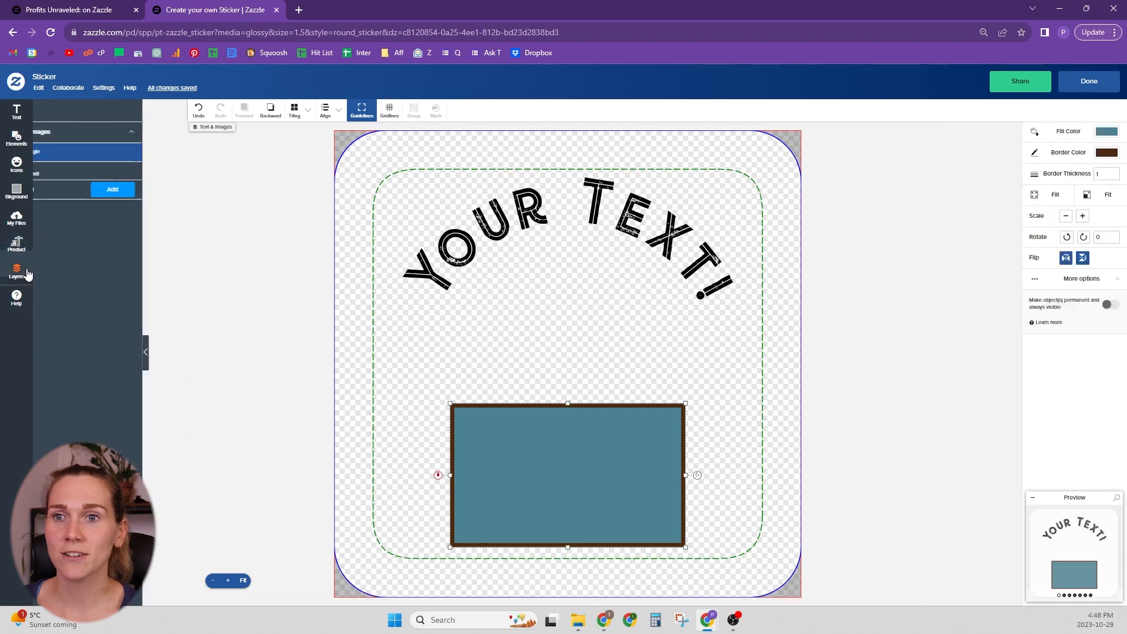
{"action": "left_click_drag", "start_coordinate": [650, 498], "coordinate": [653, 448]}
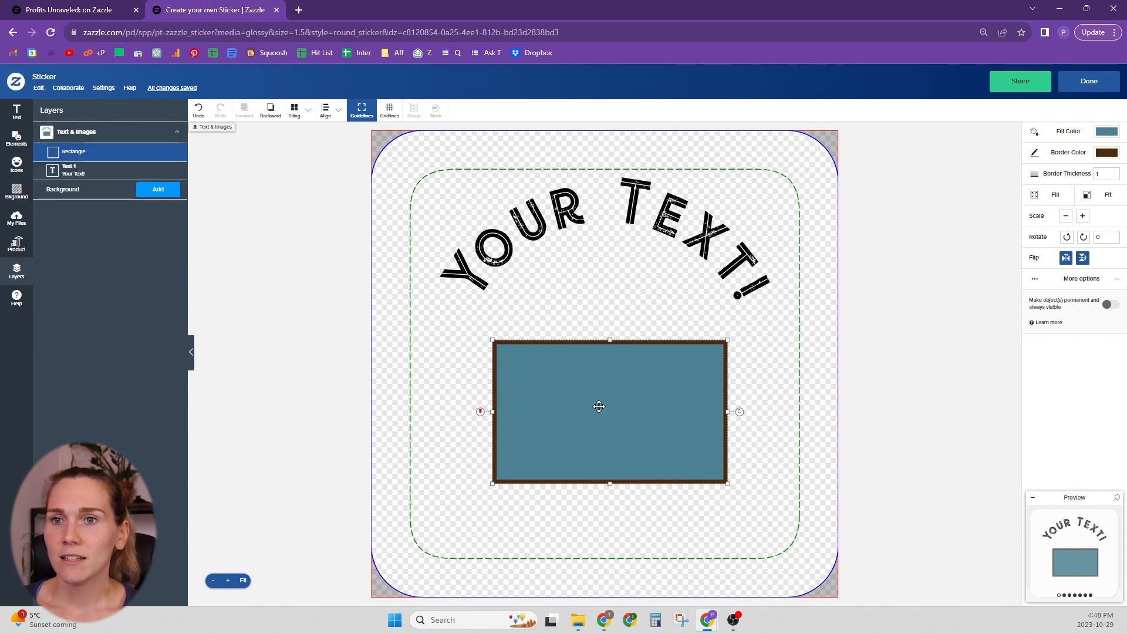
{"action": "left_click_drag", "start_coordinate": [619, 390], "coordinate": [636, 234]}
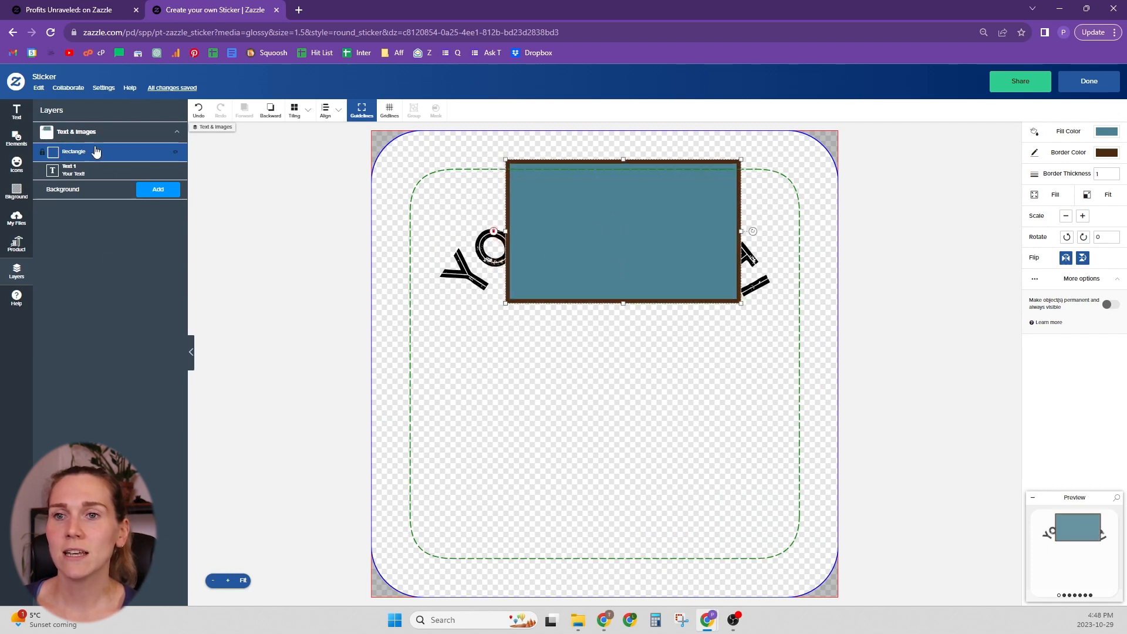
Reorder the rectangle beneath the text layer, then shift it forward and backward, ending in front of the text
{"action": "left_click_drag", "start_coordinate": [73, 154], "coordinate": [76, 170]}
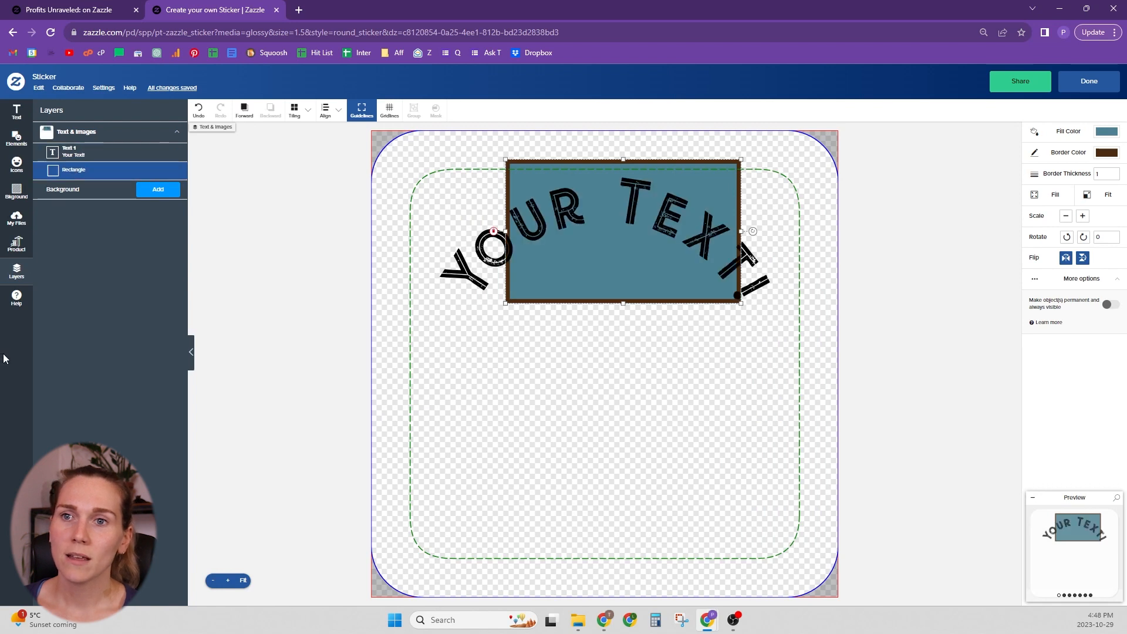
{"action": "left_click", "coordinate": [244, 118]}
{"action": "left_click", "coordinate": [271, 118]}
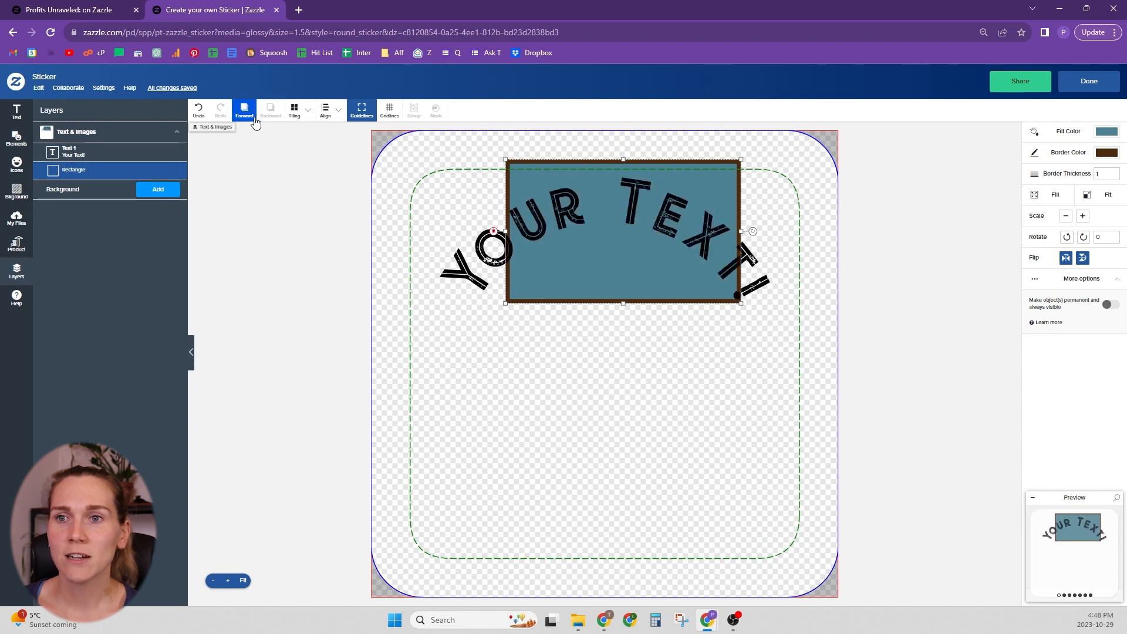
{"action": "left_click", "coordinate": [253, 117]}
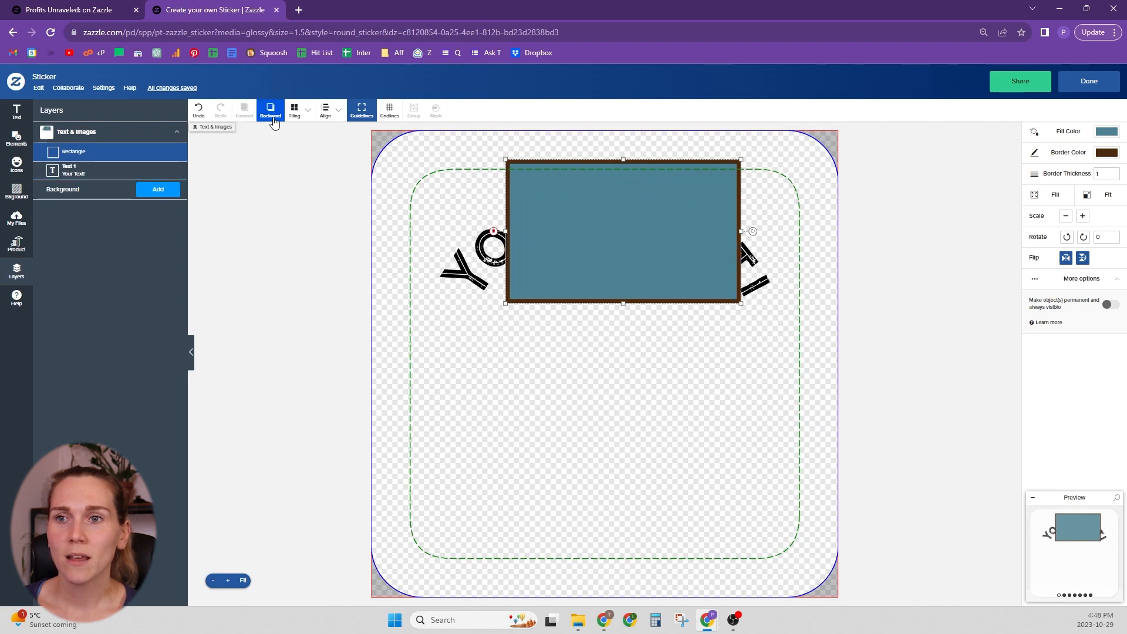
Add a light yellow background to the sticker and move the teal rectangle down below the arched text
{"action": "left_click", "coordinate": [156, 190]}
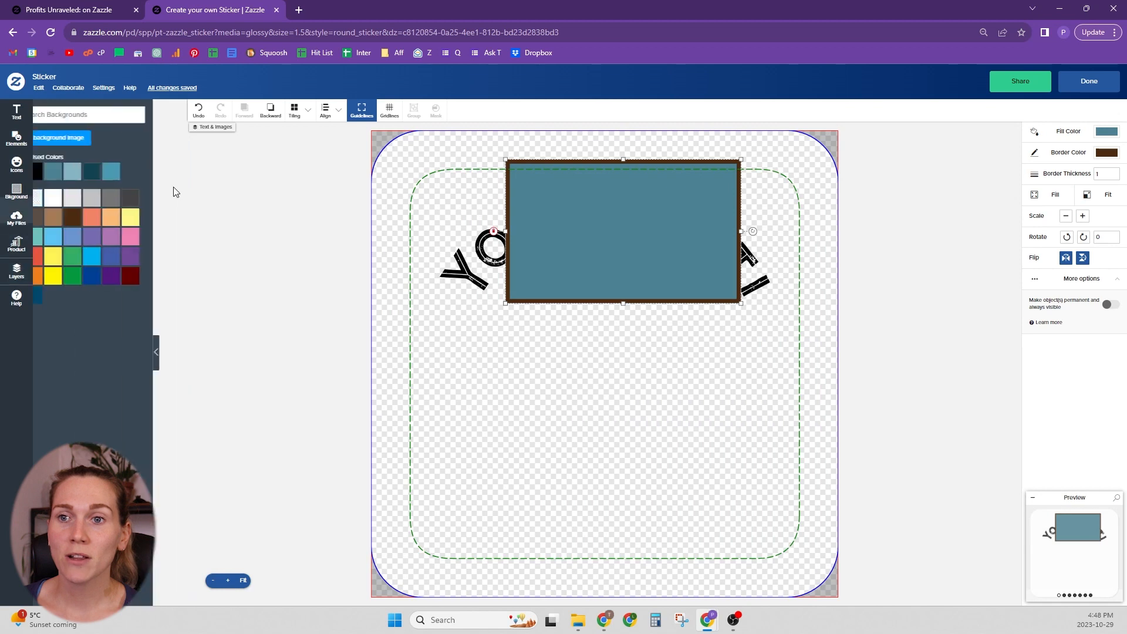
{"action": "left_click", "coordinate": [49, 171]}
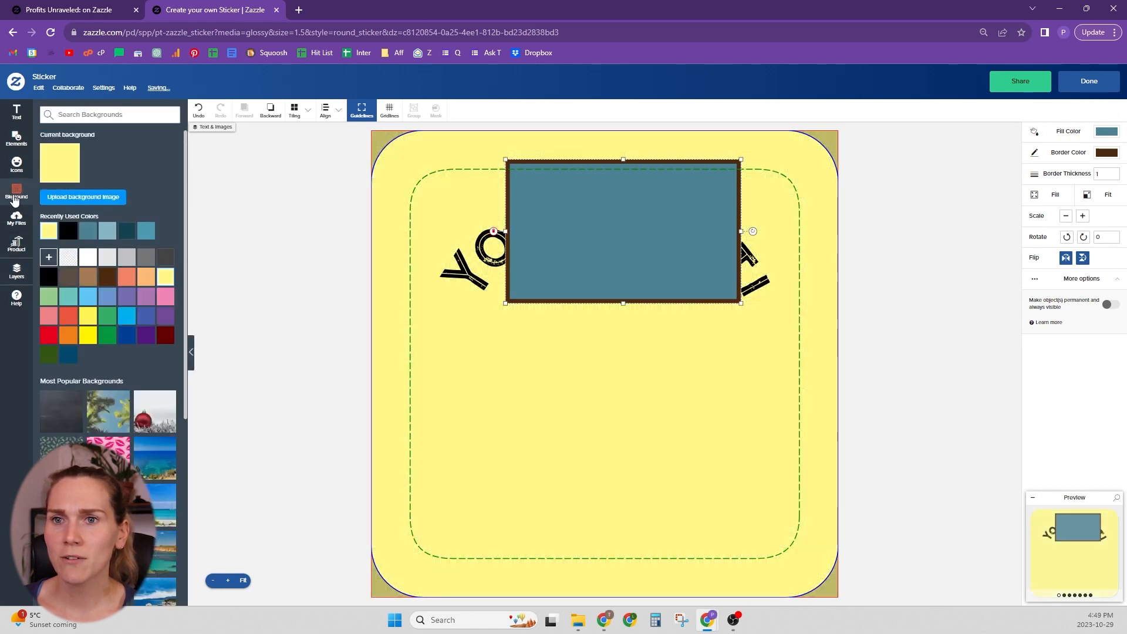
{"action": "left_click", "coordinate": [16, 270]}
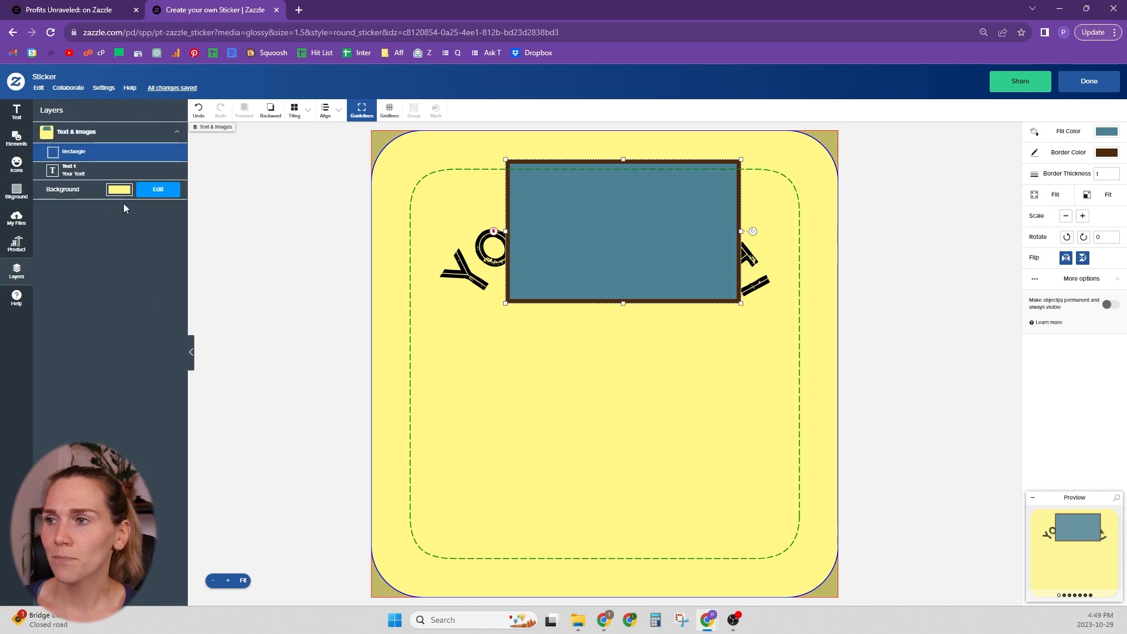
{"action": "left_click_drag", "start_coordinate": [640, 208], "coordinate": [621, 413]}
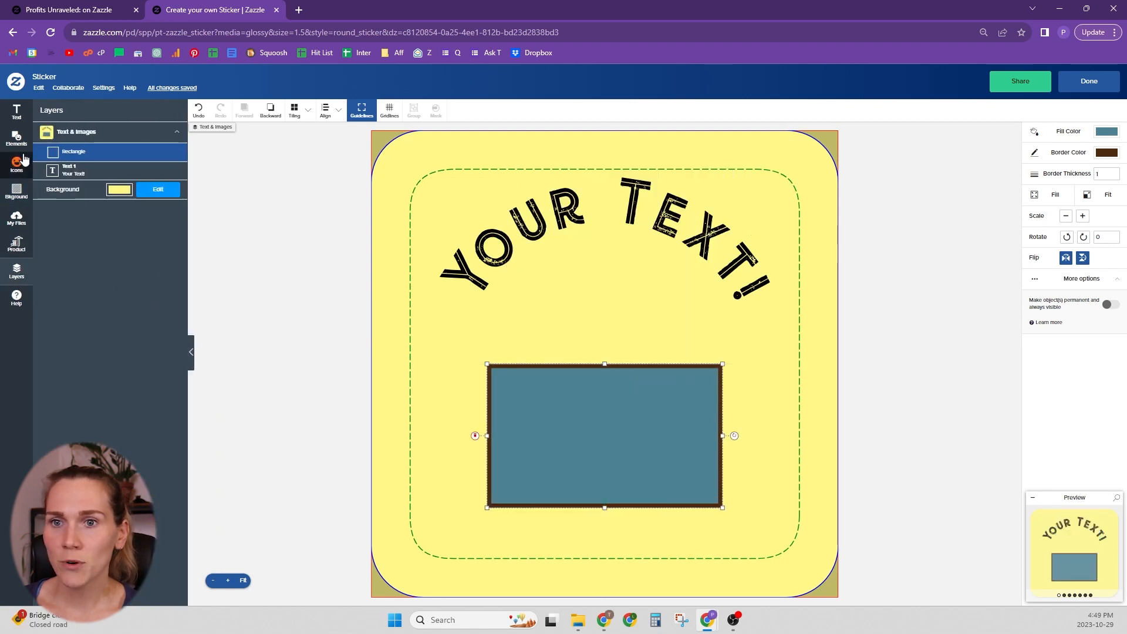
Review the keyboard shortcut list and the print guidelines explanation in the design tool's help
{"action": "left_click", "coordinate": [28, 313]}
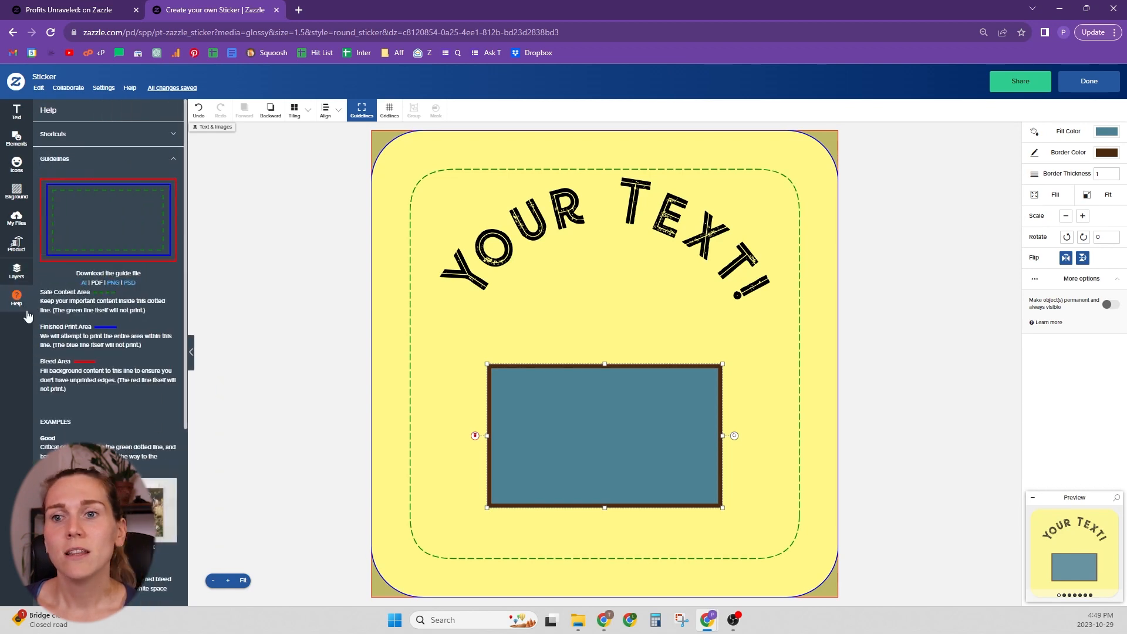
{"action": "left_click", "coordinate": [88, 135]}
{"action": "scroll", "coordinate": [76, 135], "scroll_direction": "down", "scroll_amount": 5}
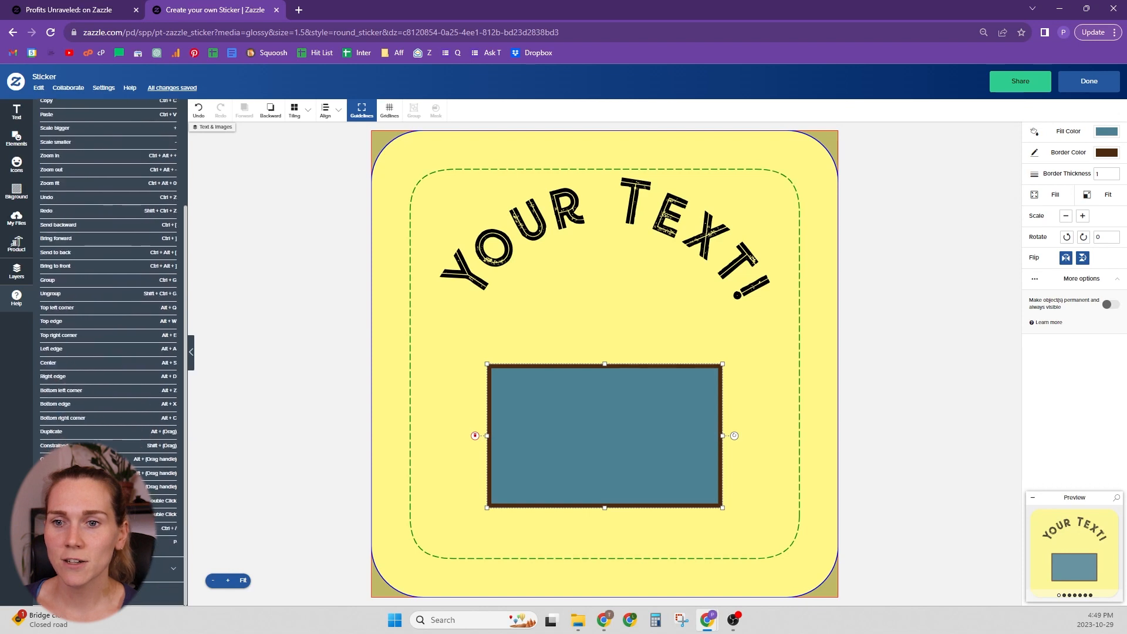
{"action": "scroll", "coordinate": [108, 352], "scroll_direction": "up", "scroll_amount": 3}
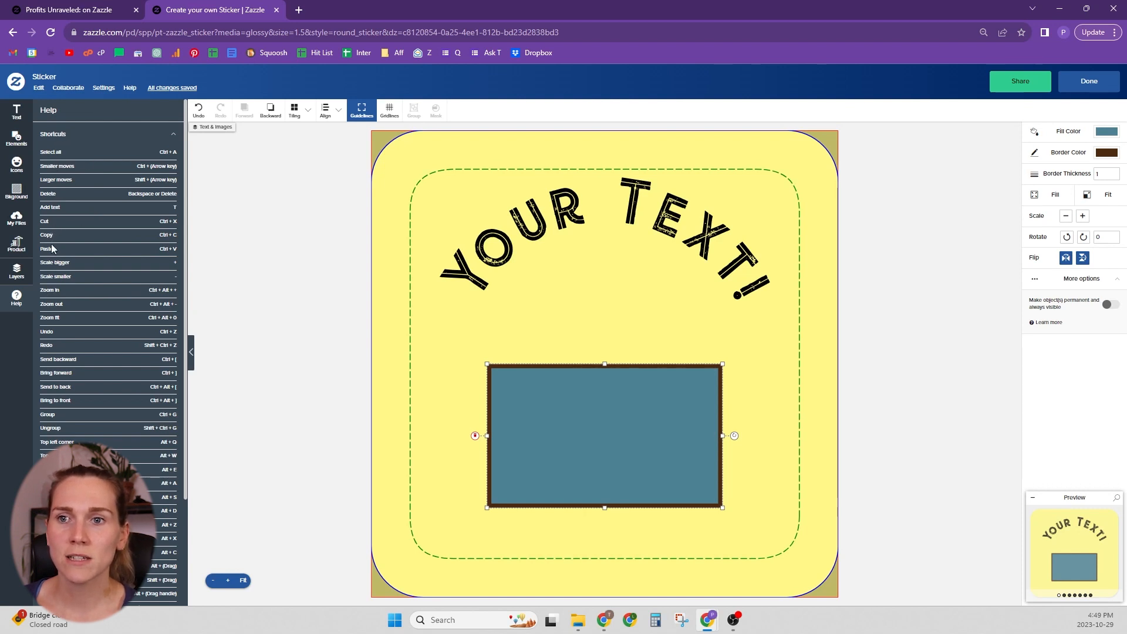
{"action": "left_click", "coordinate": [56, 139]}
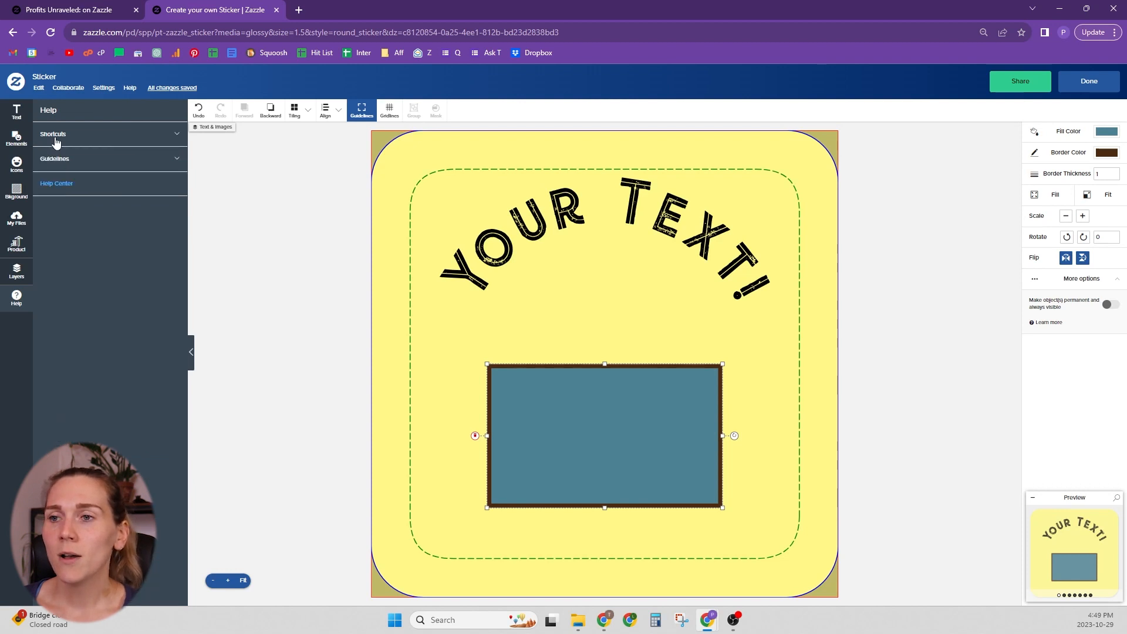
{"action": "left_click", "coordinate": [67, 158]}
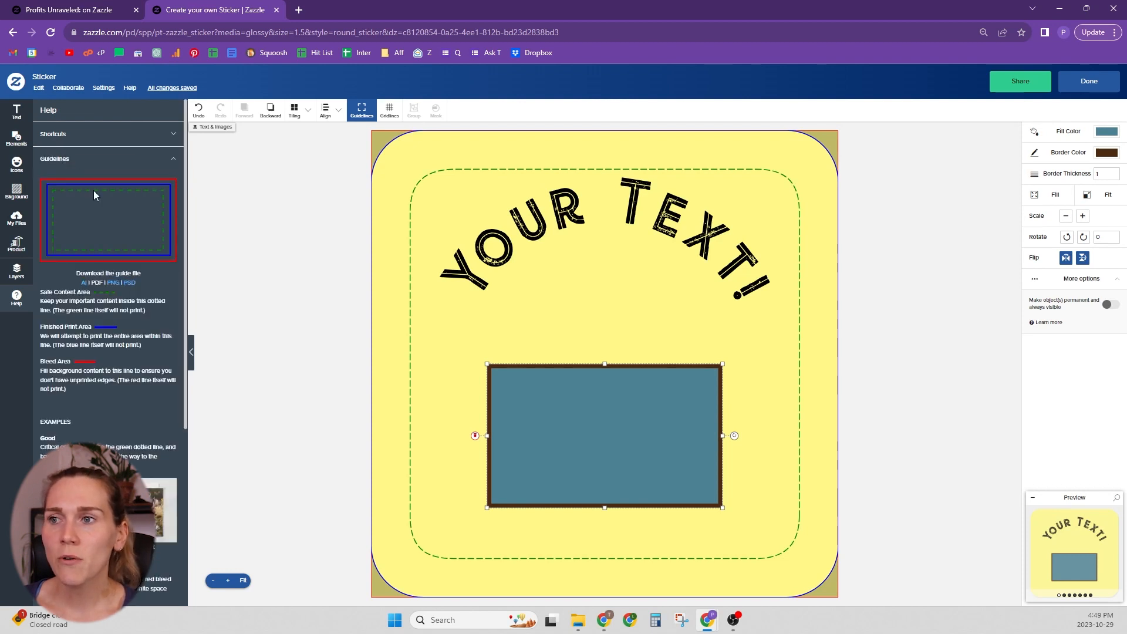
Toggle the print guidelines on the canvas, leaving them switched on
{"action": "left_click", "coordinate": [356, 117]}
{"action": "left_click", "coordinate": [357, 117]}
{"action": "left_click", "coordinate": [355, 117]}
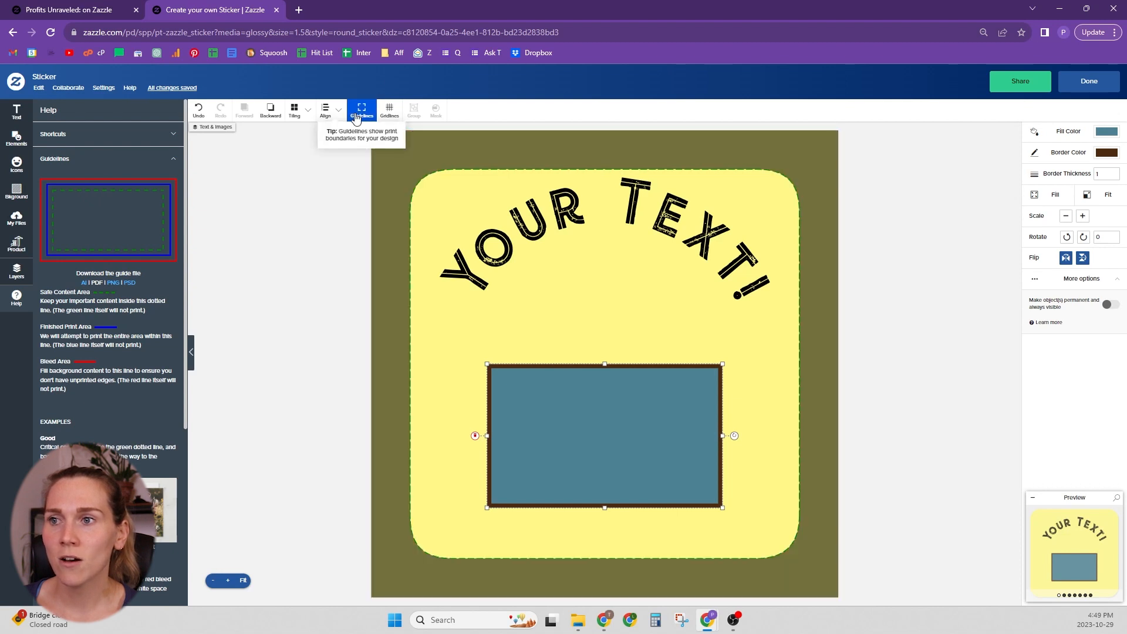
{"action": "left_click", "coordinate": [356, 117]}
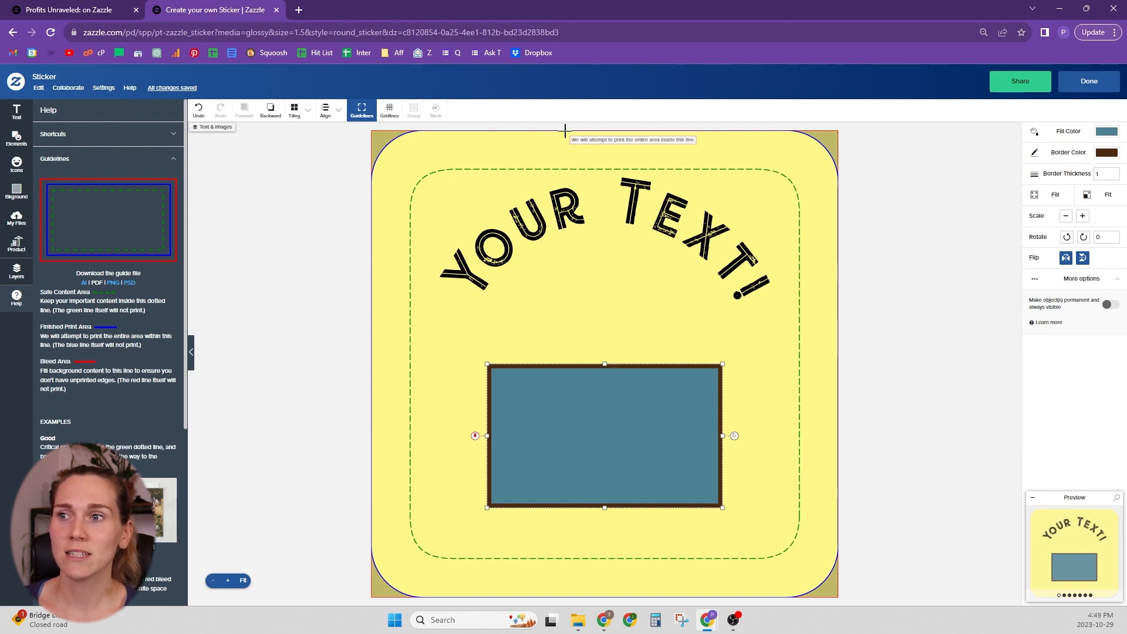
Move the arched text up across the green safe area line and return it inside the line
{"action": "left_click_drag", "start_coordinate": [572, 202], "coordinate": [568, 185]}
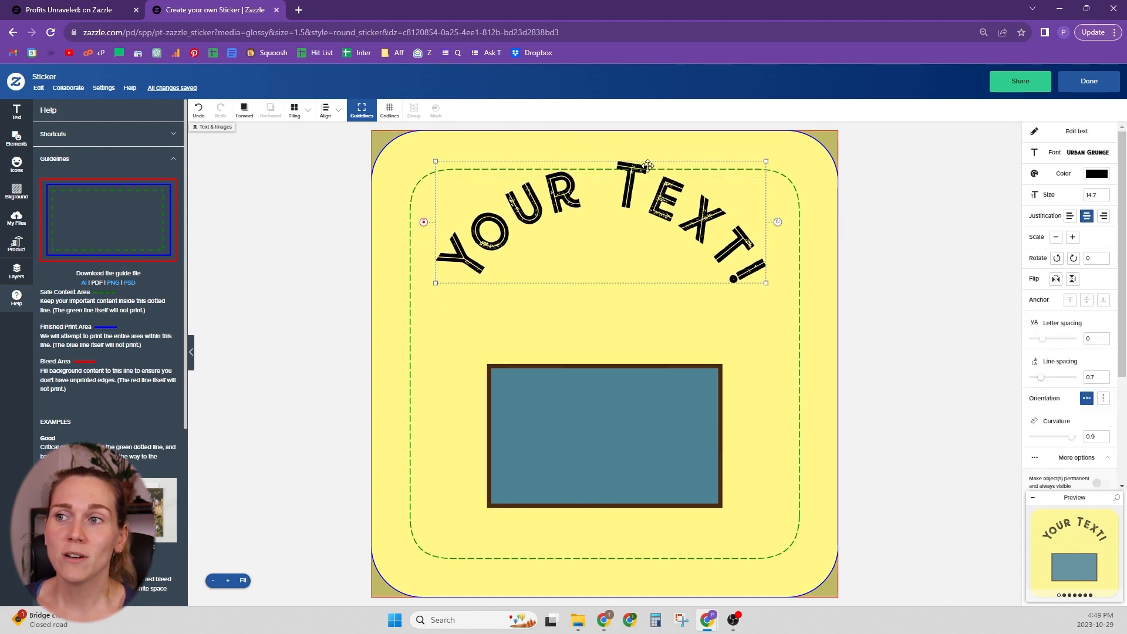
{"action": "left_click_drag", "start_coordinate": [678, 216], "coordinate": [680, 188]}
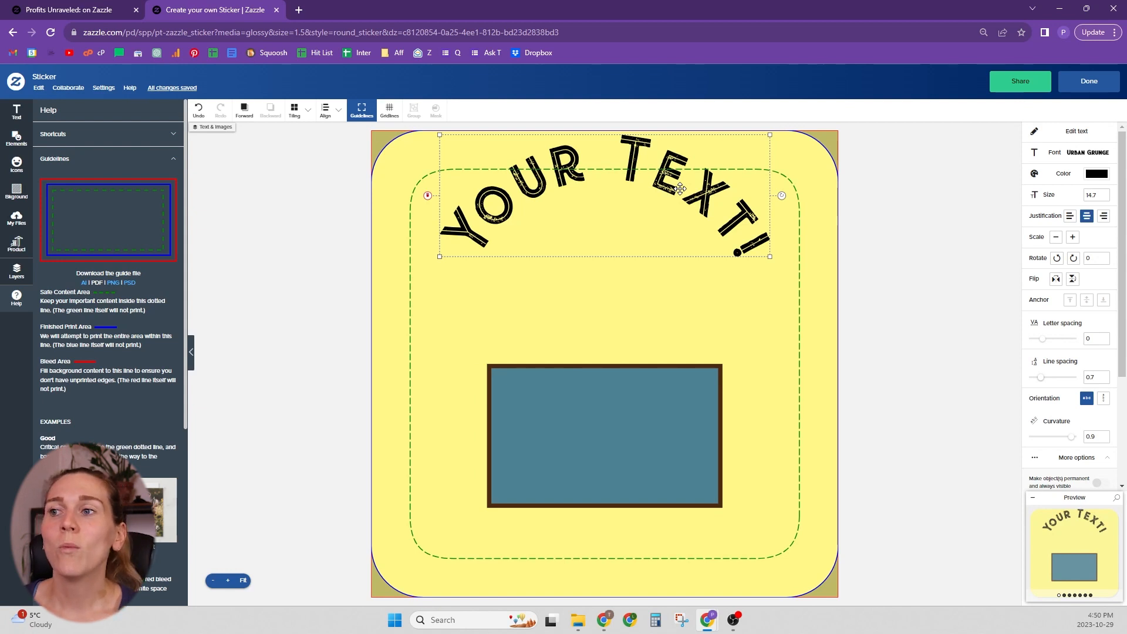
{"action": "left_click_drag", "start_coordinate": [679, 188], "coordinate": [679, 223]}
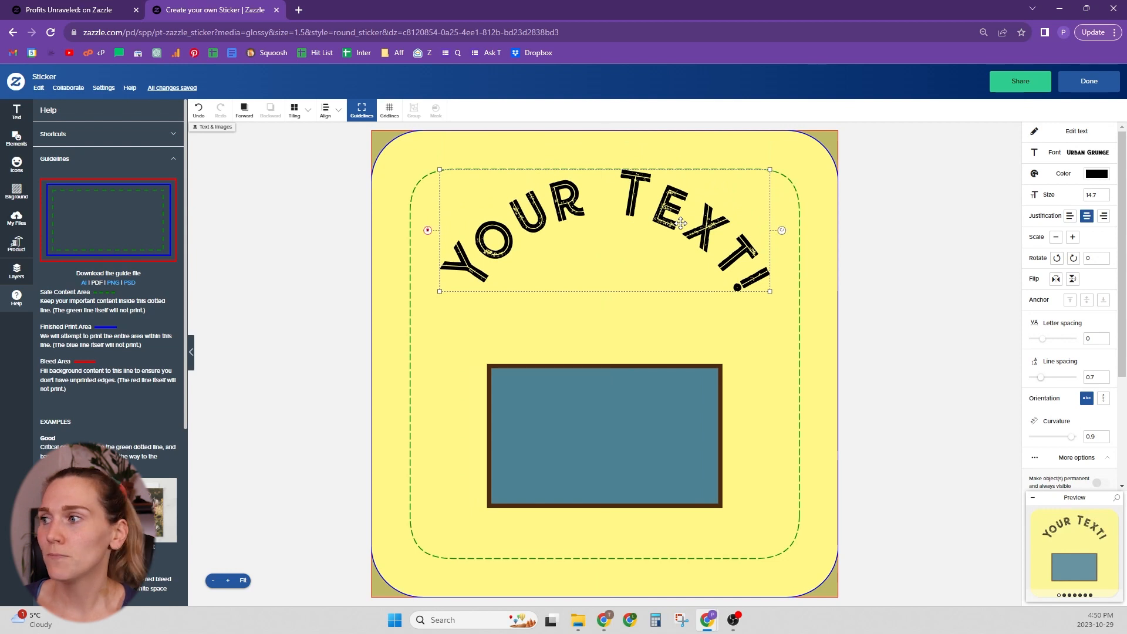
Add the green frog image from the uploaded files and shrink it to roughly half the canvas width
{"action": "left_click", "coordinate": [16, 220]}
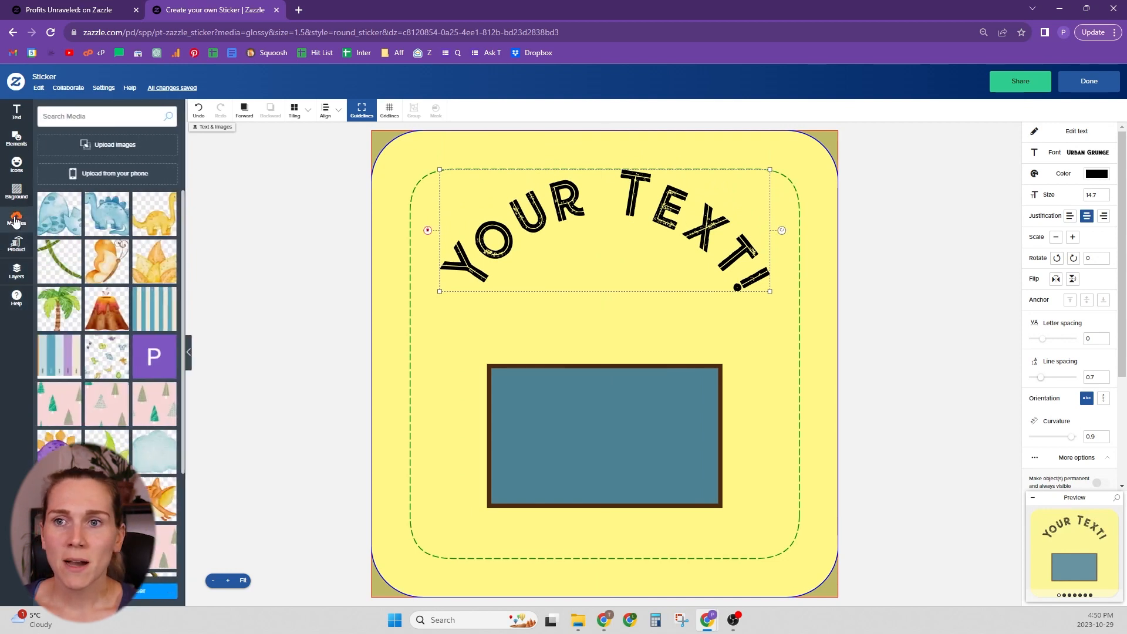
{"action": "scroll", "coordinate": [158, 458], "scroll_direction": "down", "scroll_amount": 3}
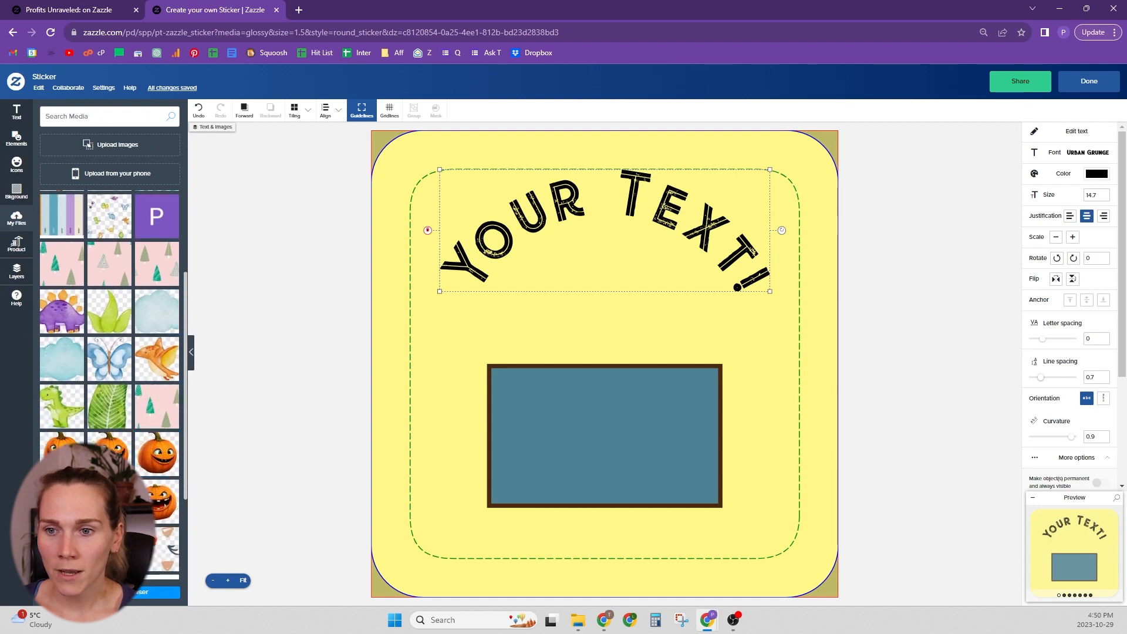
{"action": "scroll", "coordinate": [161, 468], "scroll_direction": "down", "scroll_amount": 3}
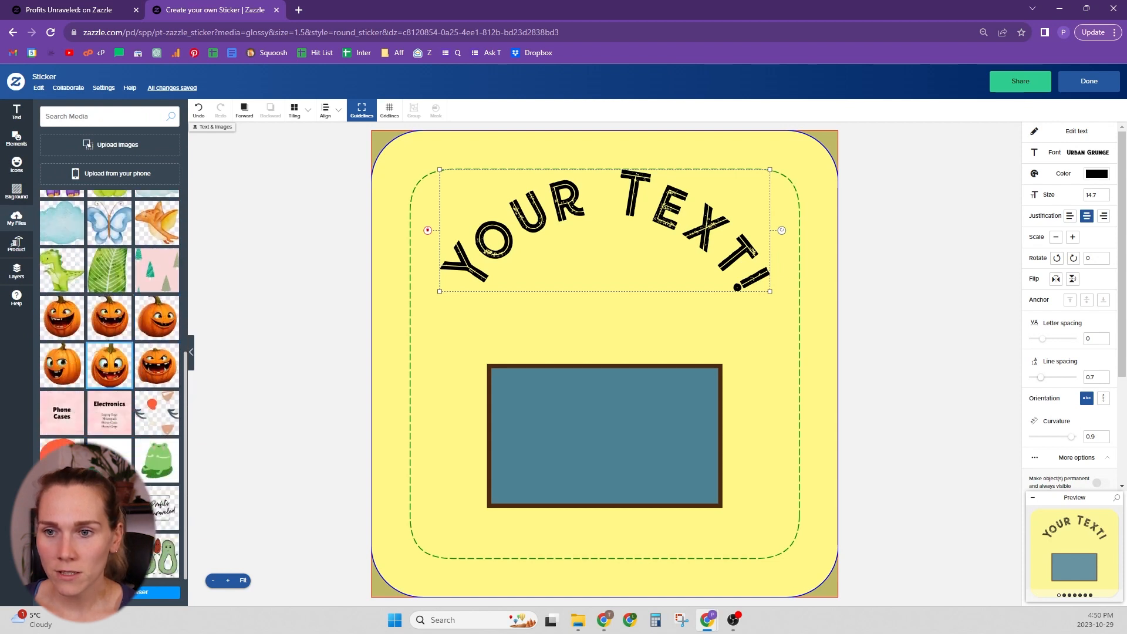
{"action": "left_click", "coordinate": [148, 464]}
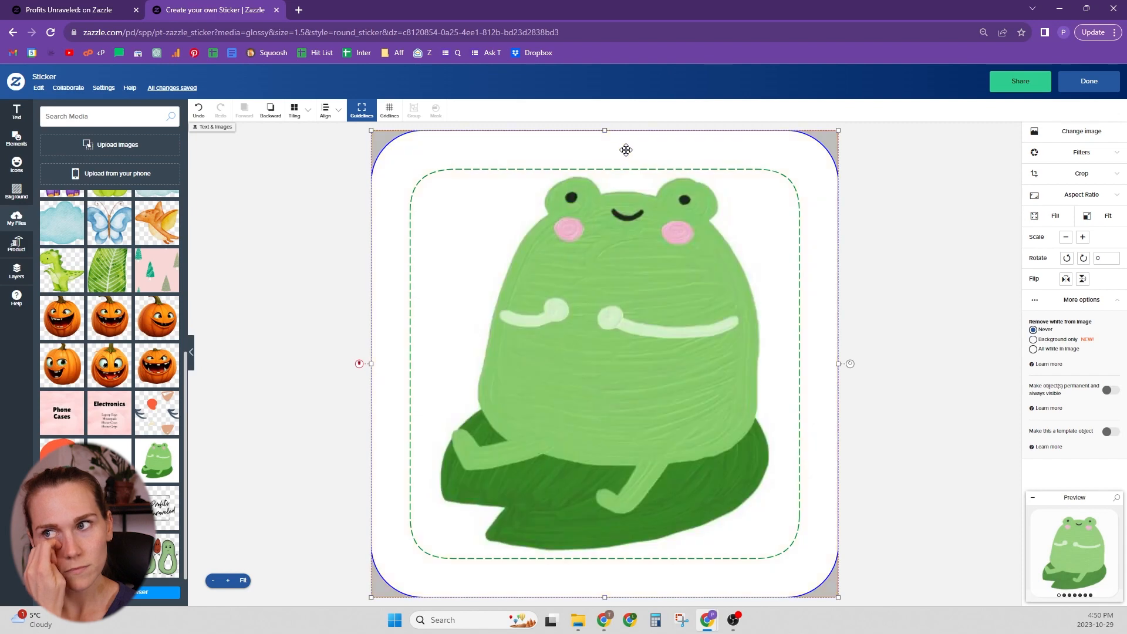
{"action": "left_click_drag", "start_coordinate": [605, 130], "coordinate": [607, 337]}
Delete the teal rectangle and center the frog image beneath the arched text
{"action": "left_click_drag", "start_coordinate": [554, 429], "coordinate": [435, 394]}
{"action": "key", "text": "Delete"}
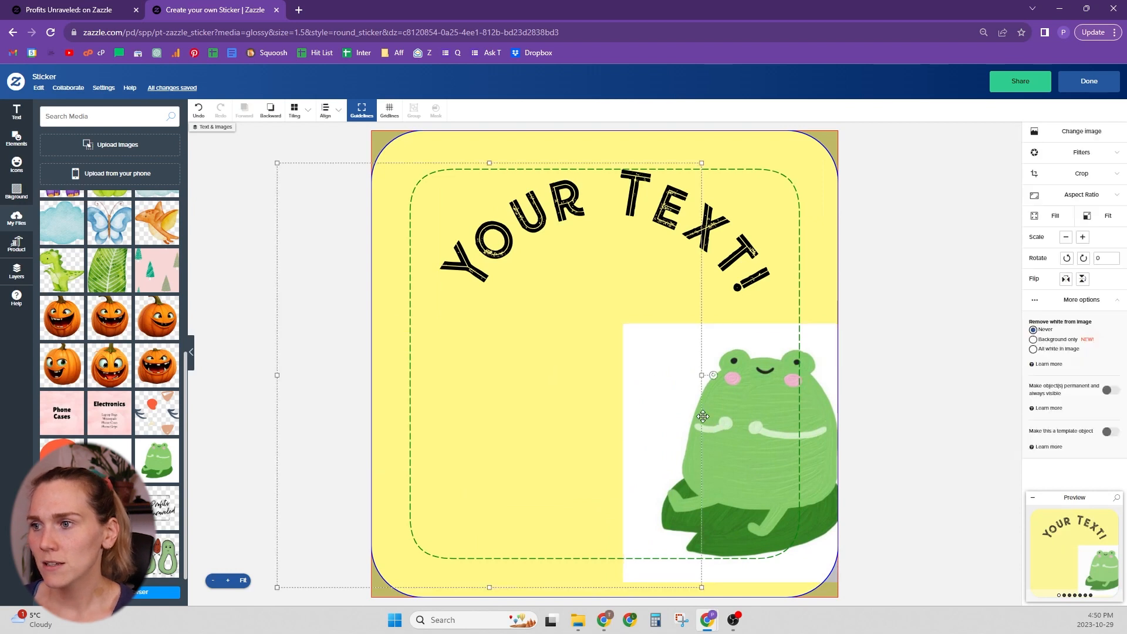
{"action": "left_click_drag", "start_coordinate": [839, 421], "coordinate": [690, 380]}
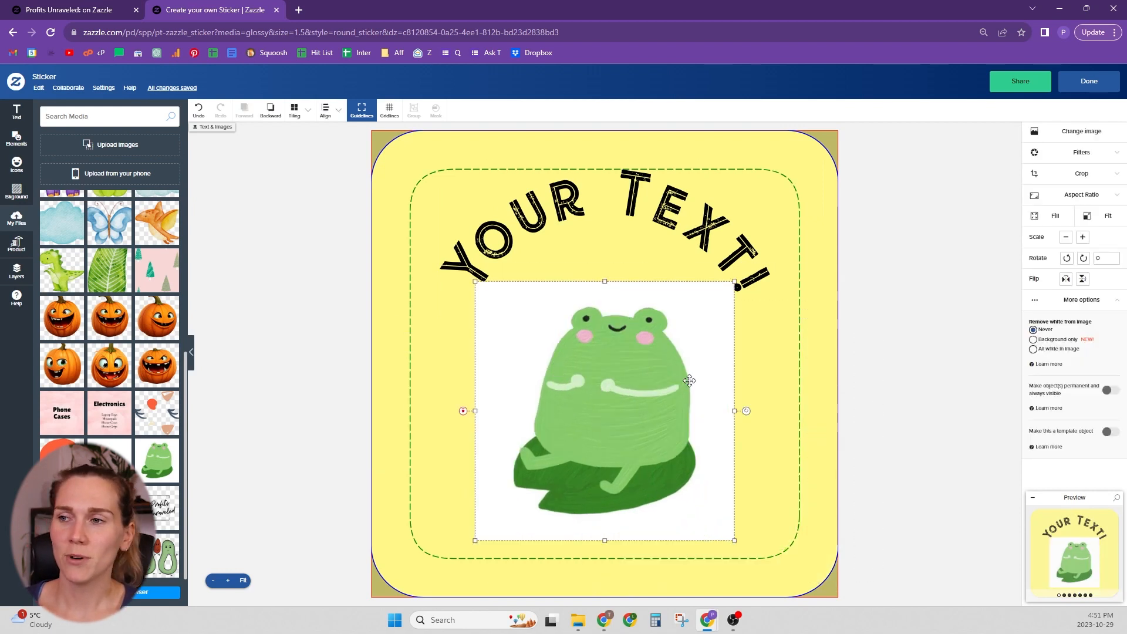
Try the blue butterfly image scaled to the frog image's height, and remove it again
{"action": "left_click", "coordinate": [117, 210]}
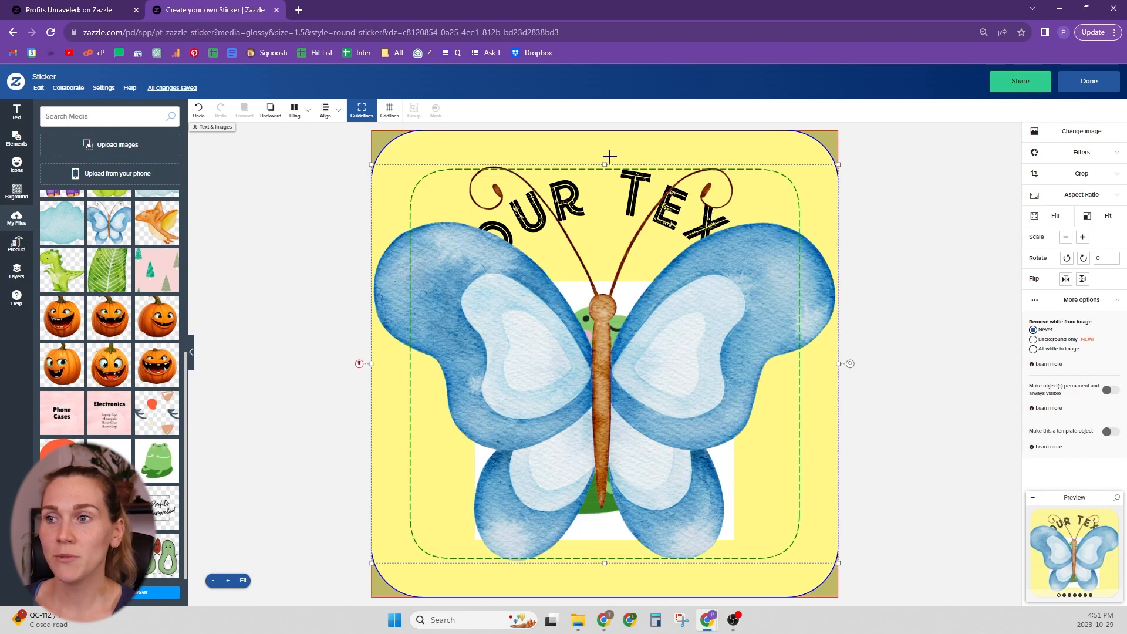
{"action": "left_click_drag", "start_coordinate": [605, 161], "coordinate": [608, 279]}
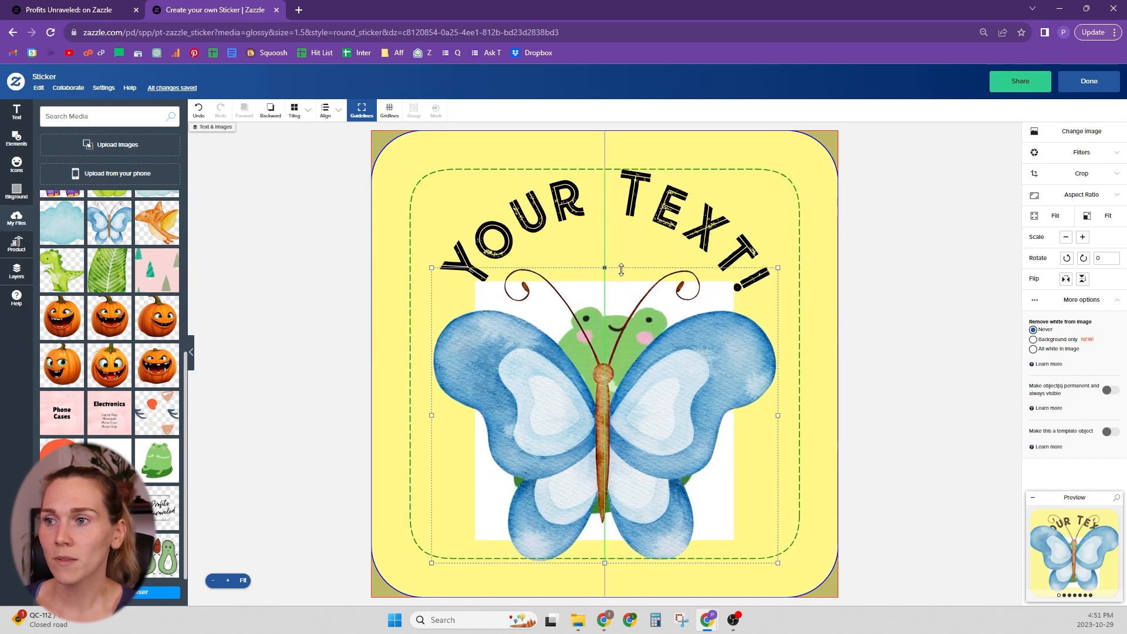
{"action": "left_click_drag", "start_coordinate": [605, 563], "coordinate": [609, 541]}
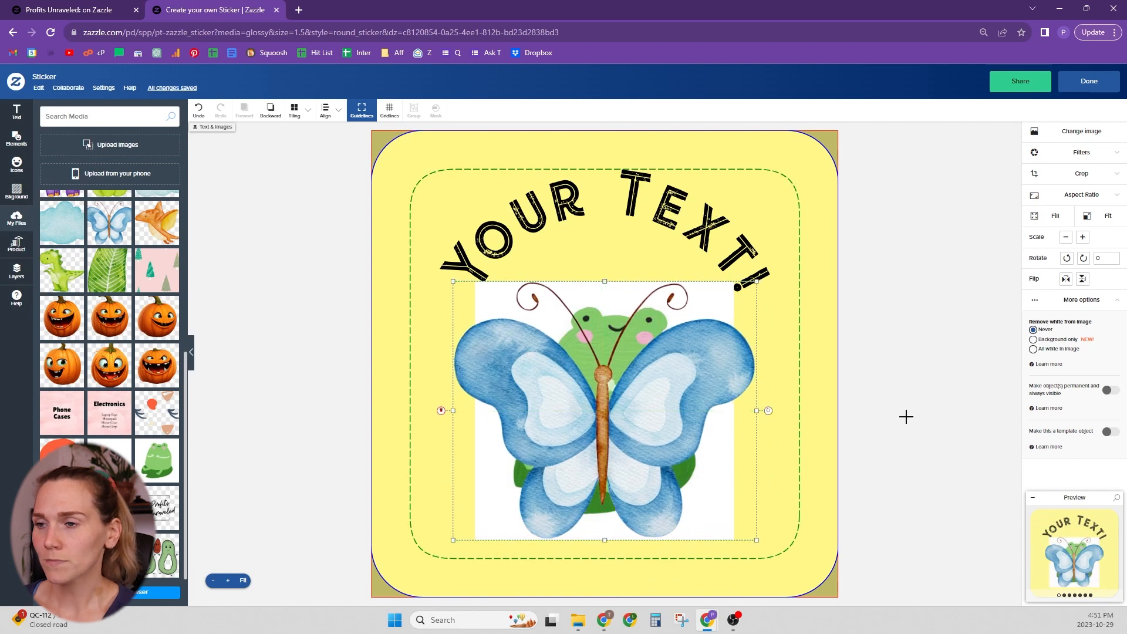
{"action": "key", "text": "Delete"}
Replace the frog image with the orange pterodactyl from the media library
{"action": "left_click", "coordinate": [679, 367]}
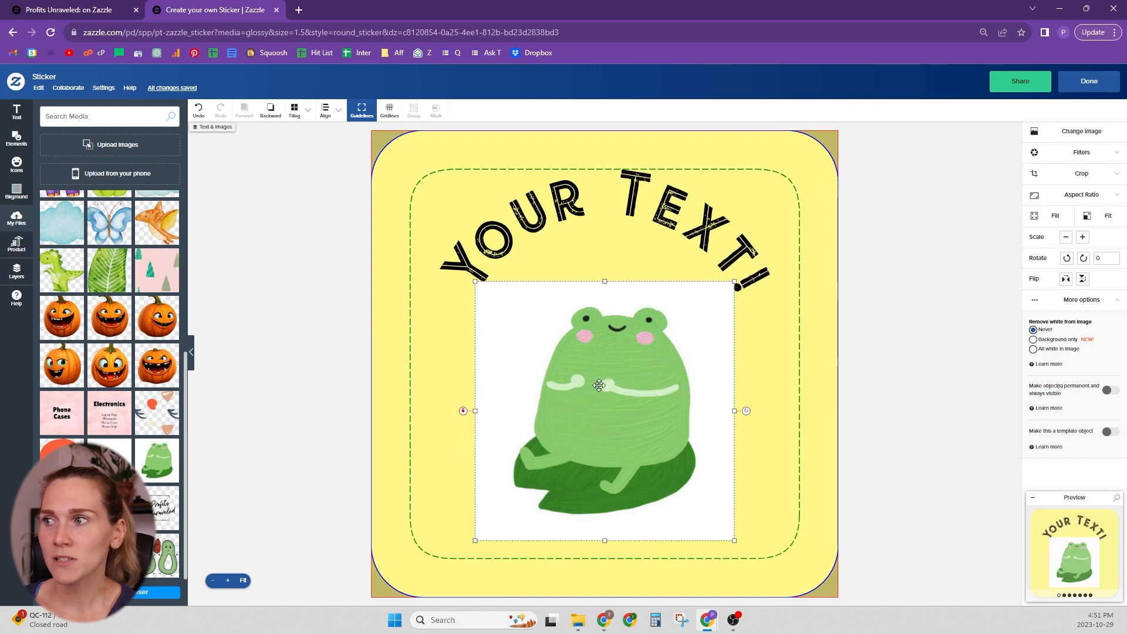
{"action": "left_click", "coordinate": [1083, 132]}
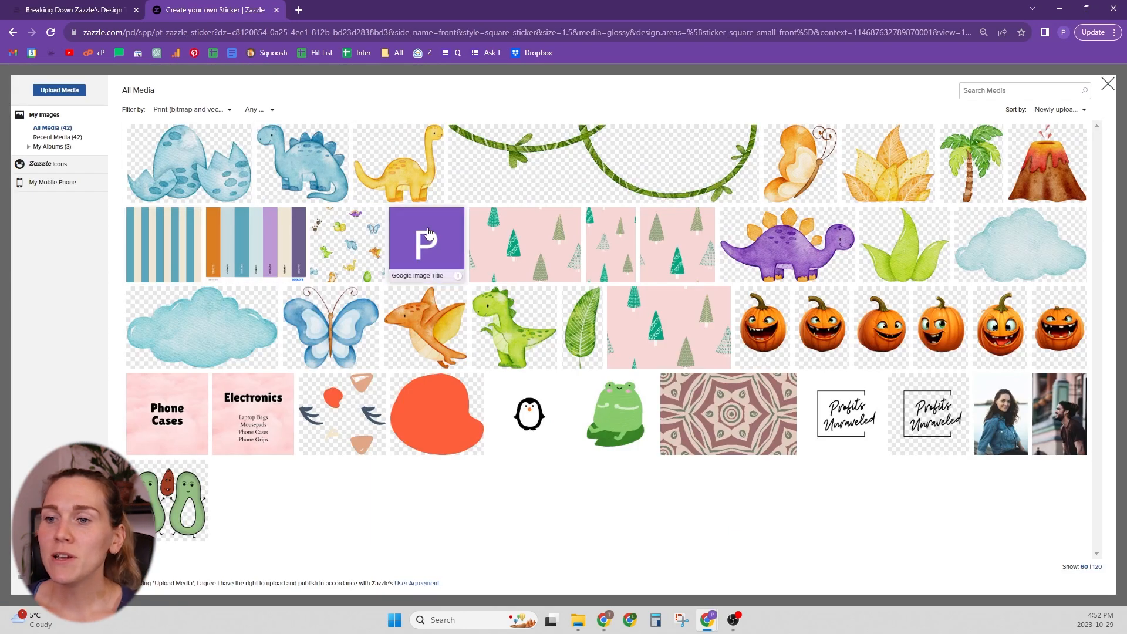
{"action": "left_click", "coordinate": [421, 333]}
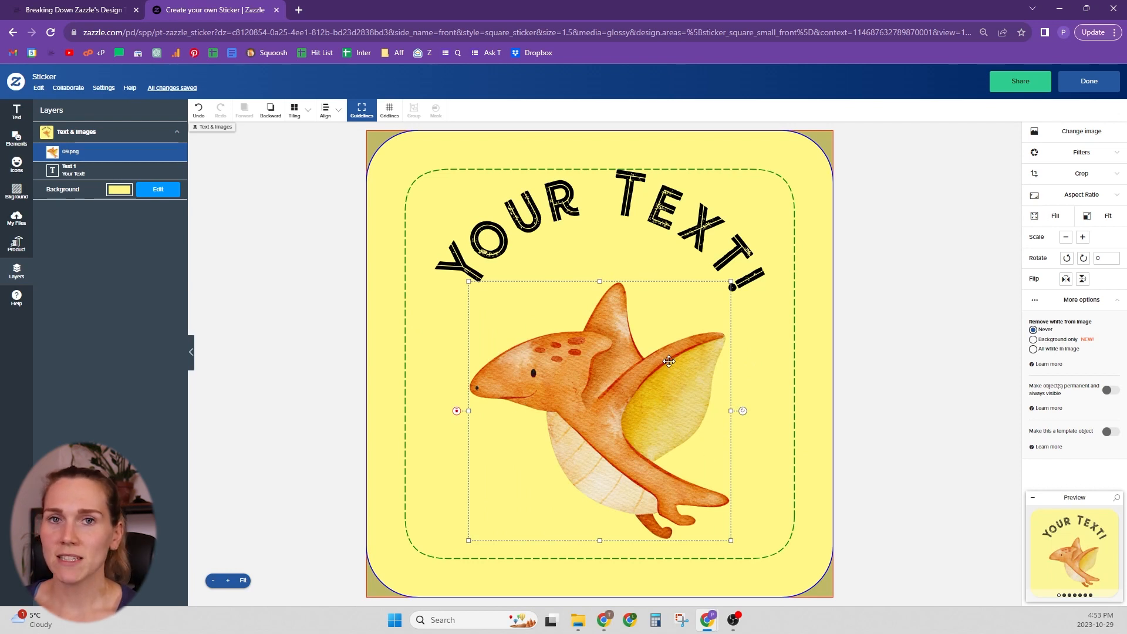
Try the Black & White, Sepia, San Telmo, Recoleta and Fog filters on the pterodactyl, and apply Ipanema
{"action": "left_click", "coordinate": [1083, 163]}
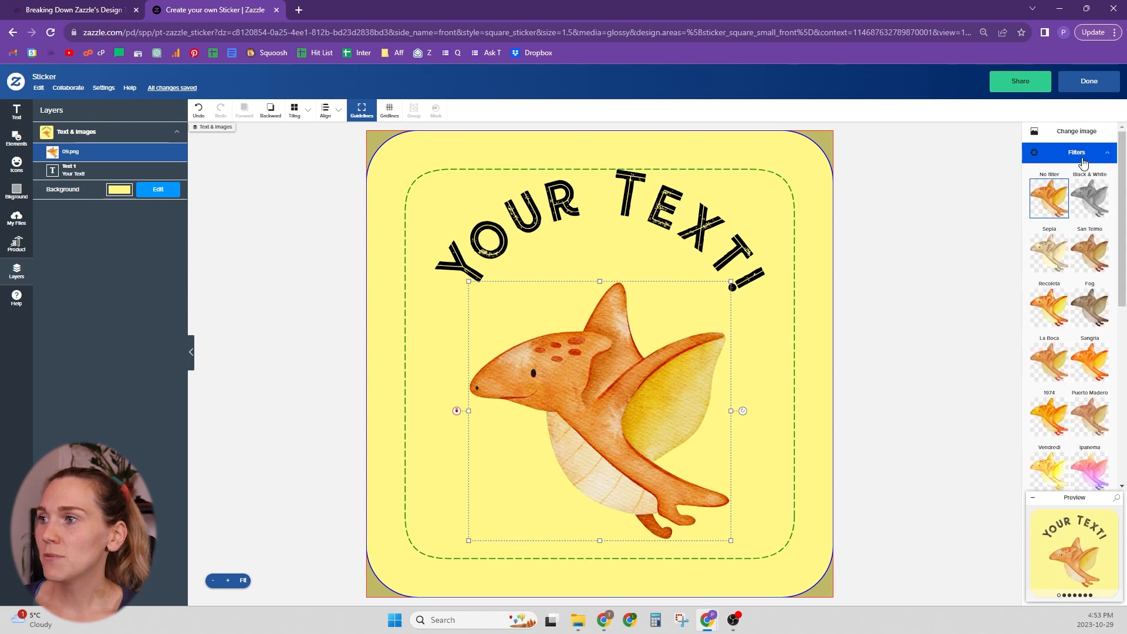
{"action": "left_click", "coordinate": [1089, 193]}
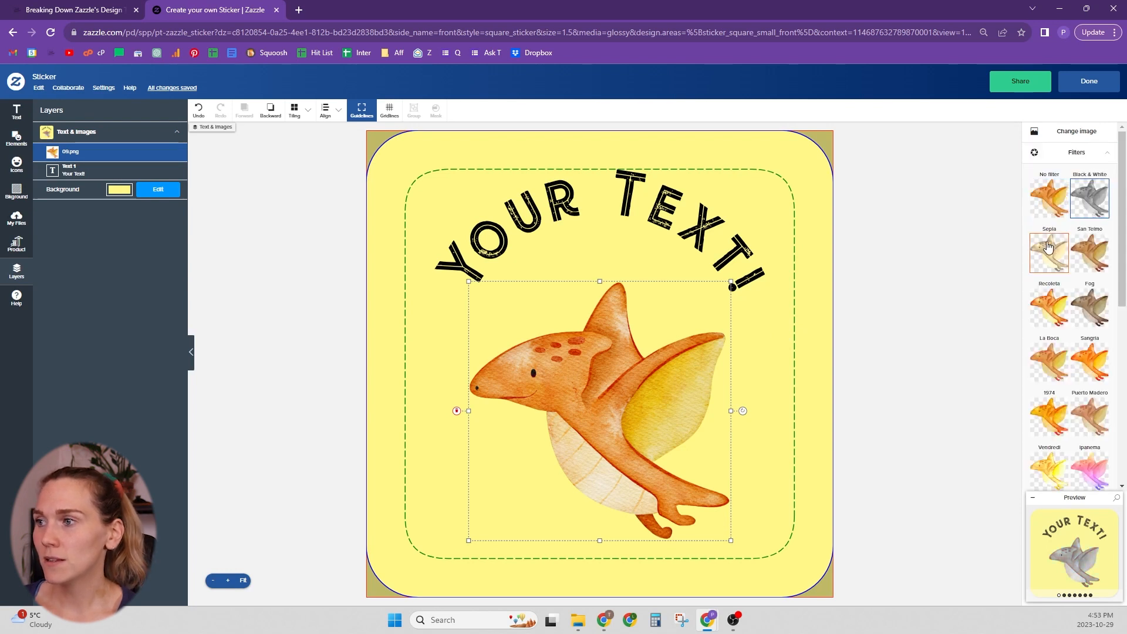
{"action": "left_click", "coordinate": [1054, 259]}
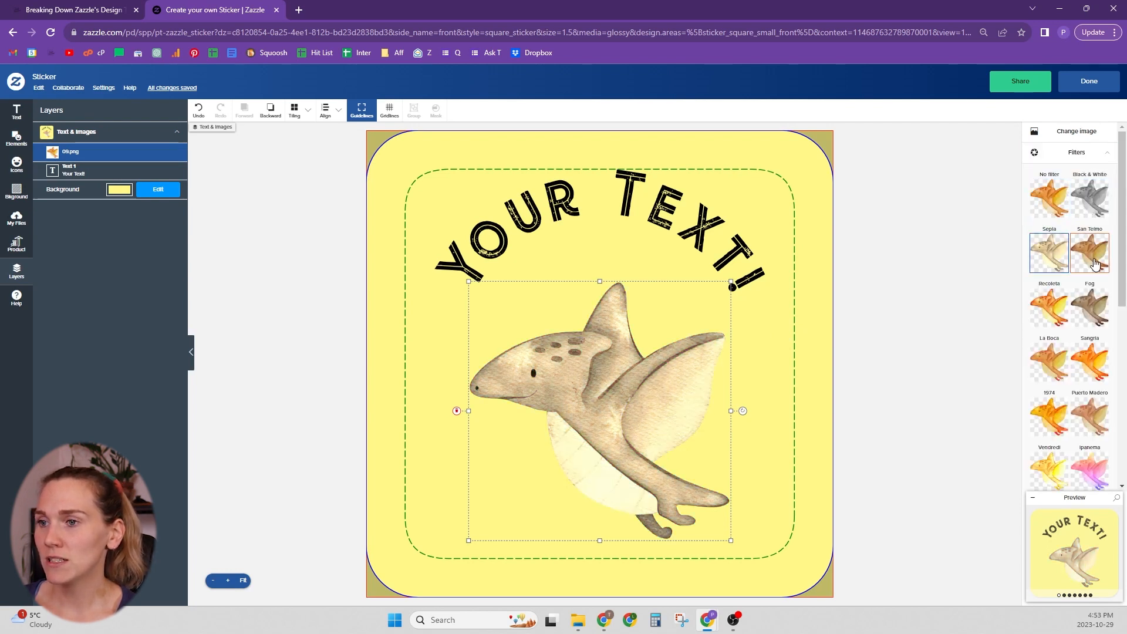
{"action": "left_click", "coordinate": [1091, 256]}
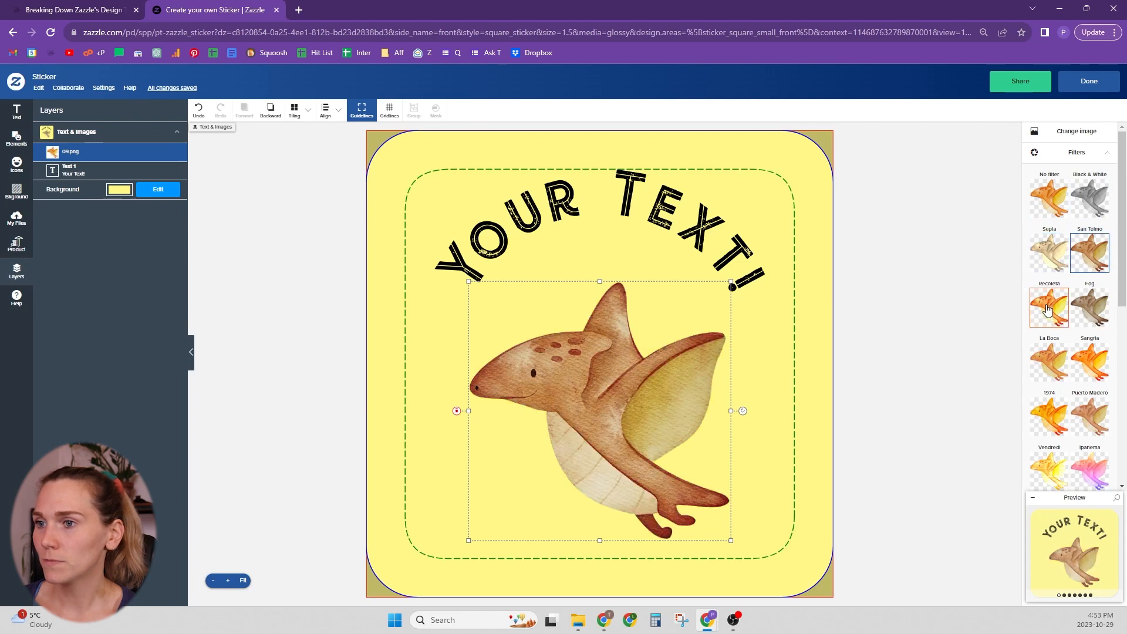
{"action": "left_click", "coordinate": [1048, 311]}
{"action": "left_click", "coordinate": [1097, 296]}
{"action": "scroll", "coordinate": [1097, 296], "scroll_direction": "down", "scroll_amount": 5}
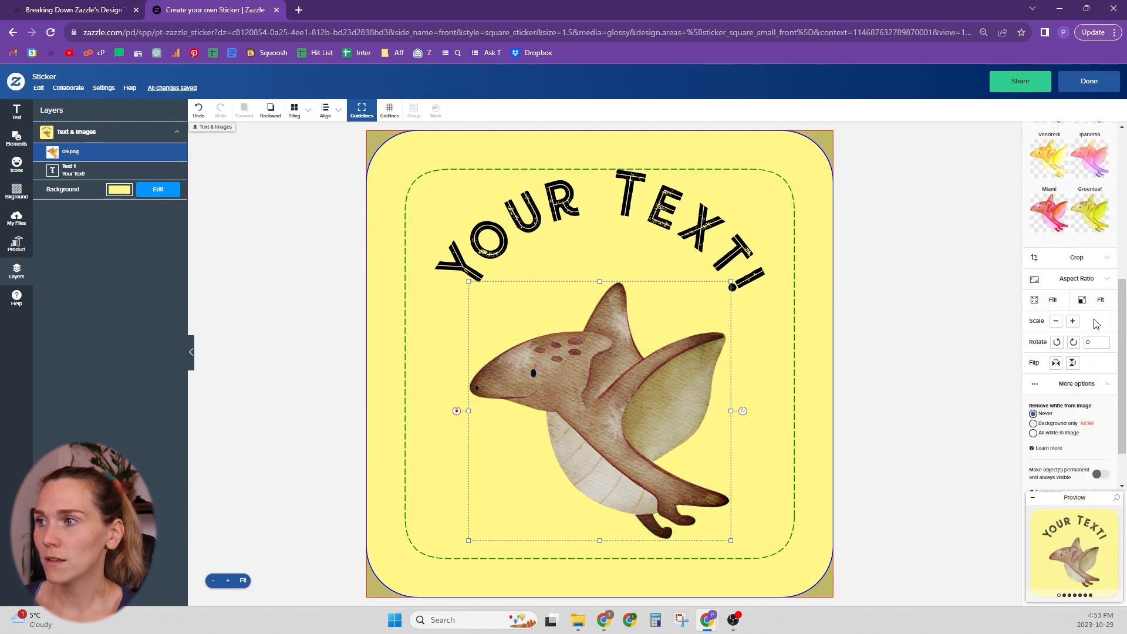
{"action": "left_click", "coordinate": [1092, 161]}
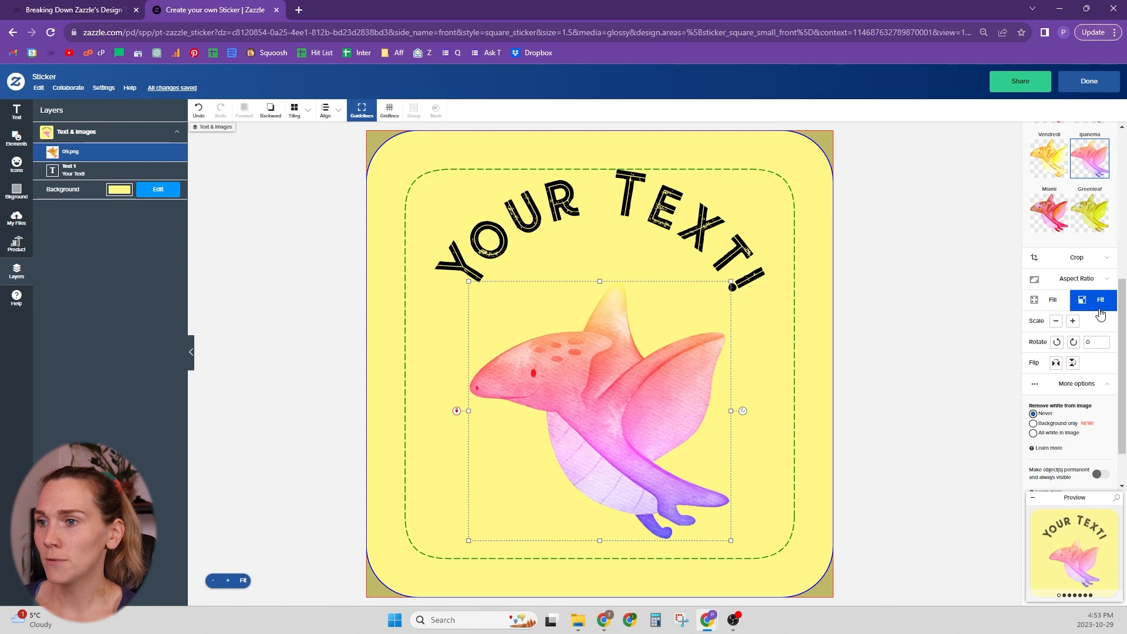
{"action": "scroll", "coordinate": [1080, 170], "scroll_direction": "up", "scroll_amount": 5}
{"action": "left_click", "coordinate": [1076, 156]}
Crop off the upper part of the pterodactyl image and undo the crop
{"action": "left_click", "coordinate": [1082, 174]}
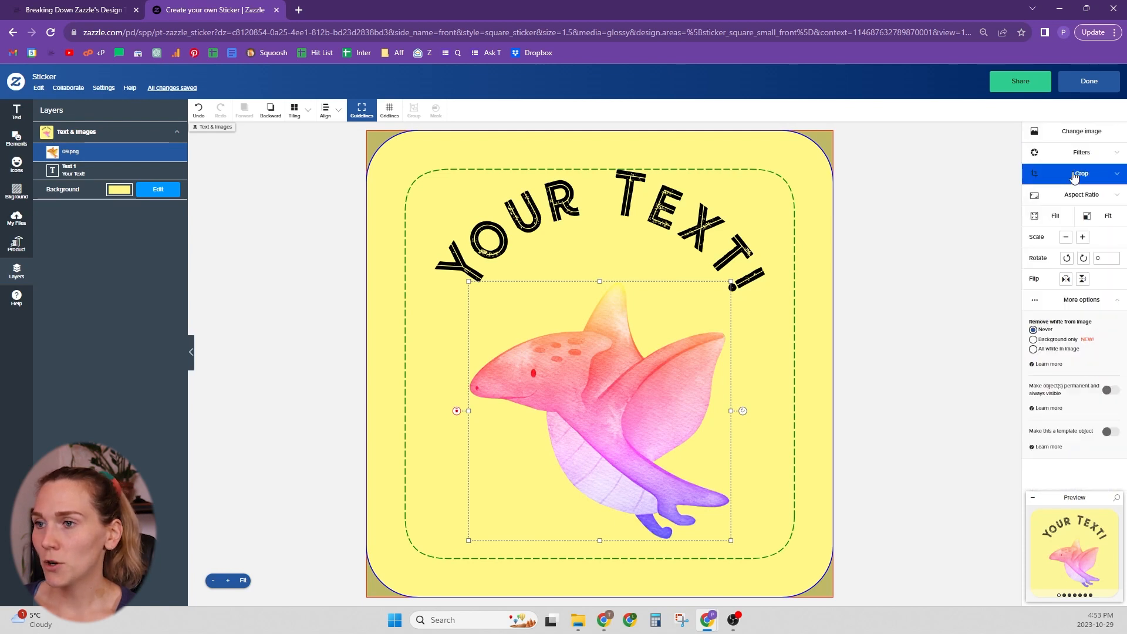
{"action": "left_click_drag", "start_coordinate": [730, 288], "coordinate": [838, 367]}
{"action": "left_click", "coordinate": [874, 375]}
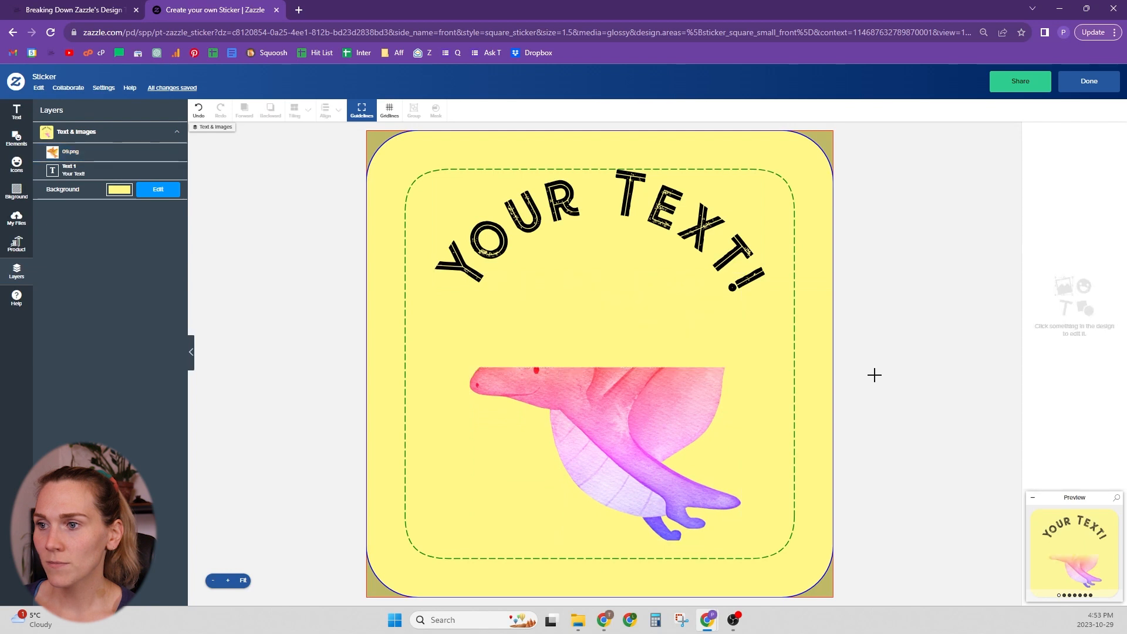
{"action": "left_click", "coordinate": [198, 110]}
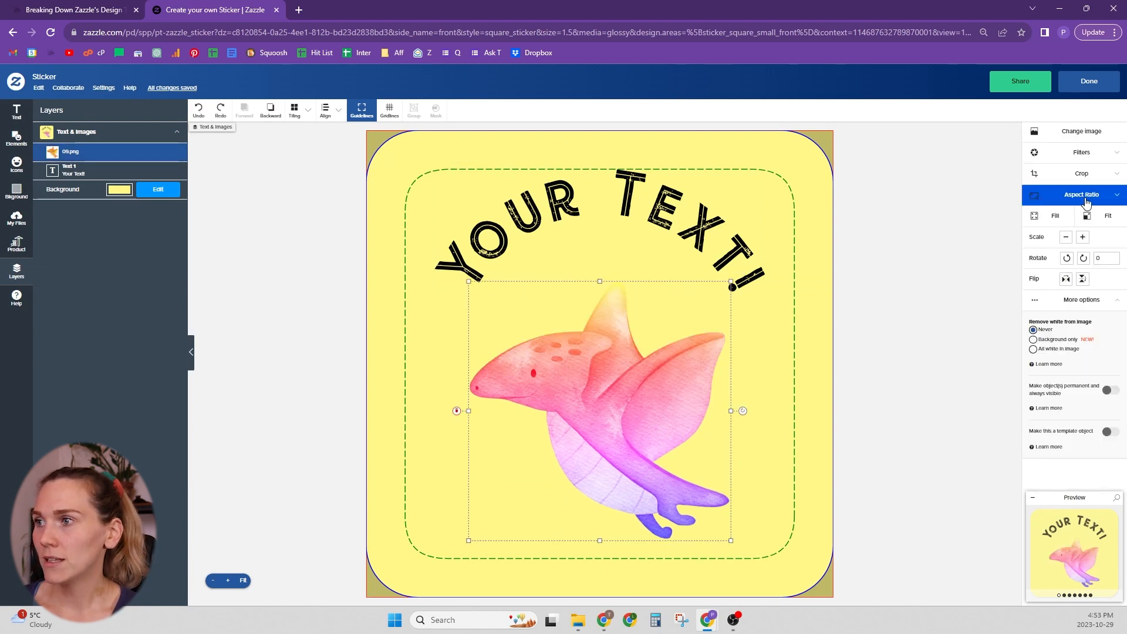
Try the 3:4 aspect ratio on the pterodactyl image and apply 1:1
{"action": "left_click", "coordinate": [1087, 202]}
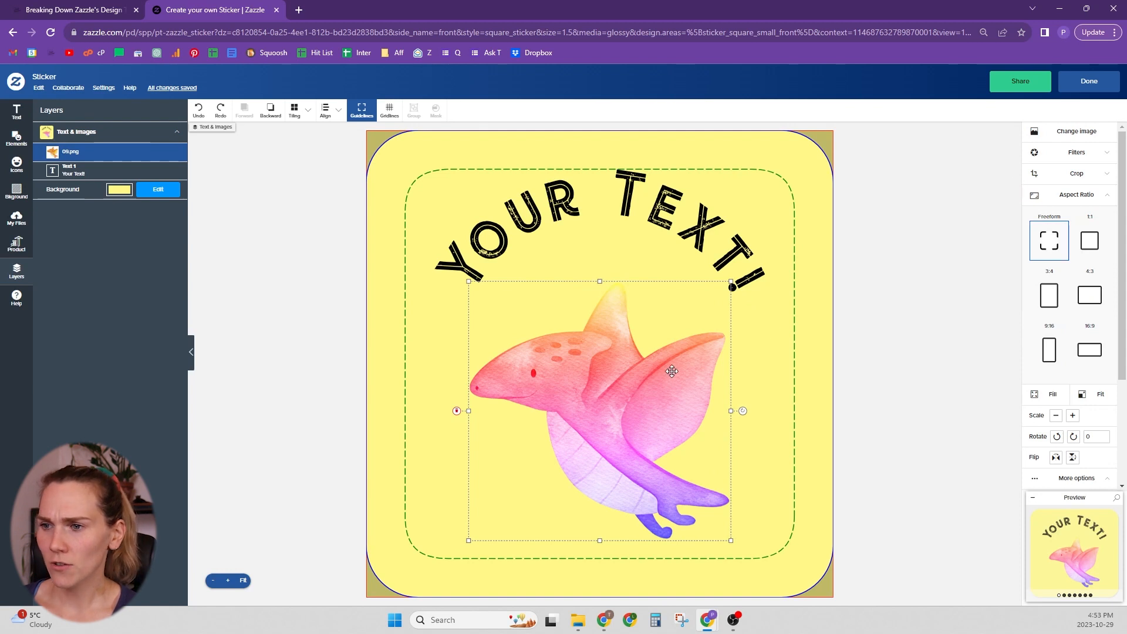
{"action": "left_click", "coordinate": [1102, 252]}
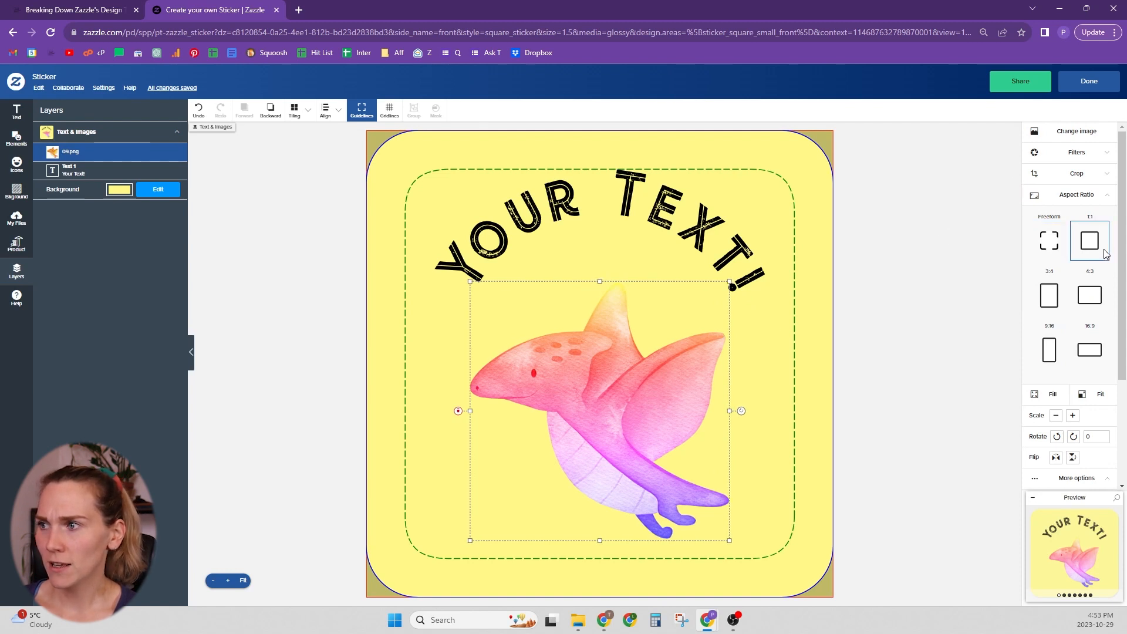
{"action": "left_click", "coordinate": [1060, 306]}
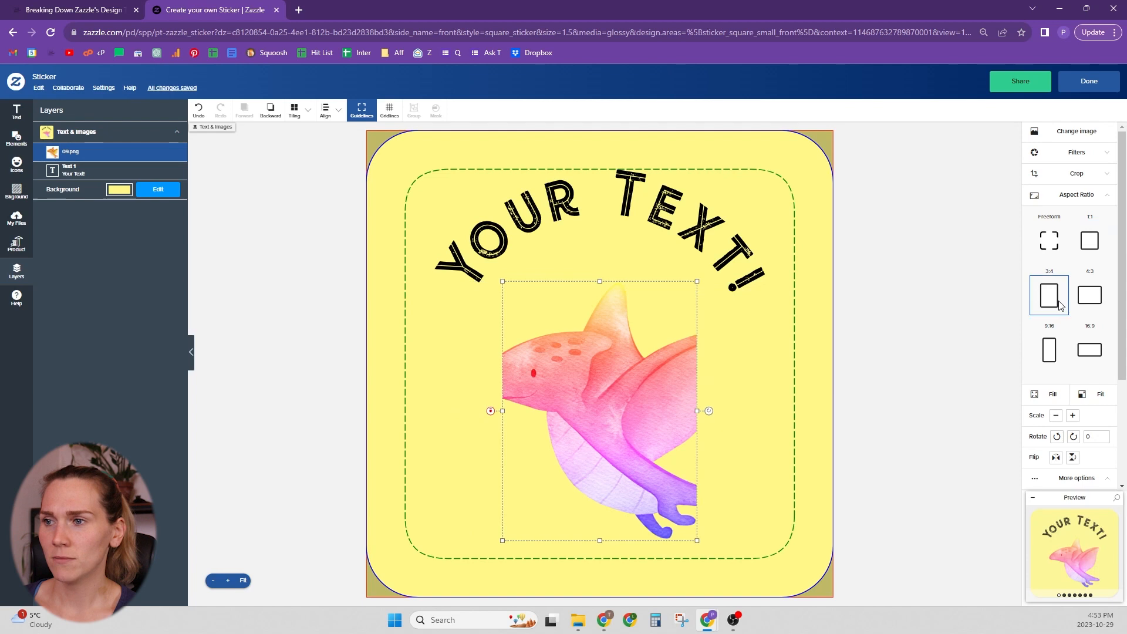
{"action": "left_click", "coordinate": [1072, 203]}
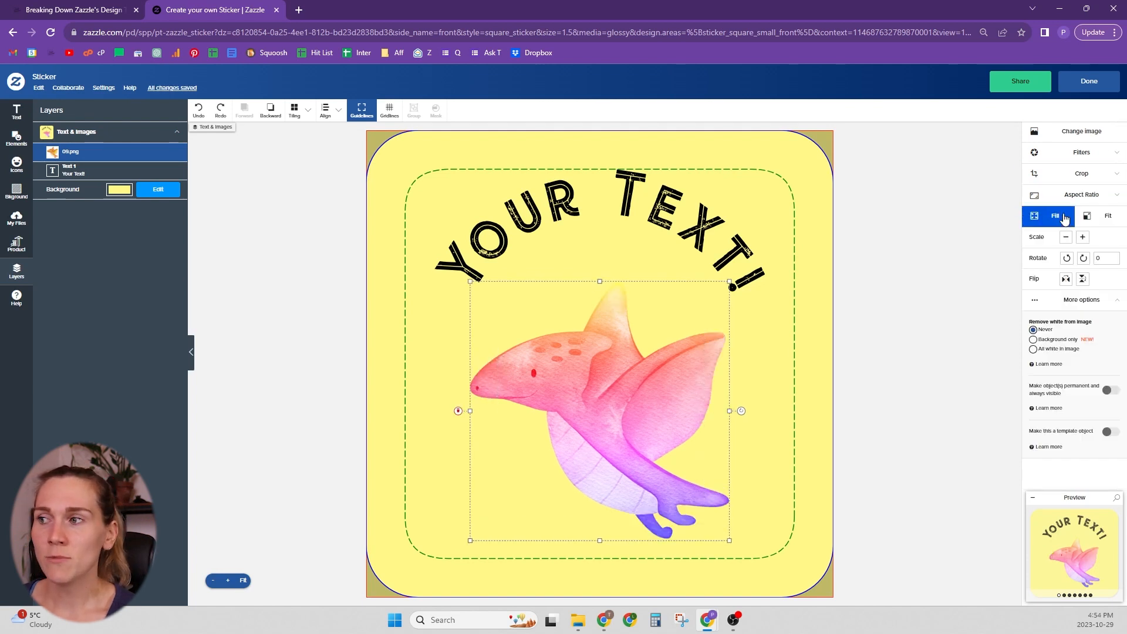
Try the Fill and Fit sizing options on the pterodactyl image and undo them
{"action": "left_click", "coordinate": [1059, 221]}
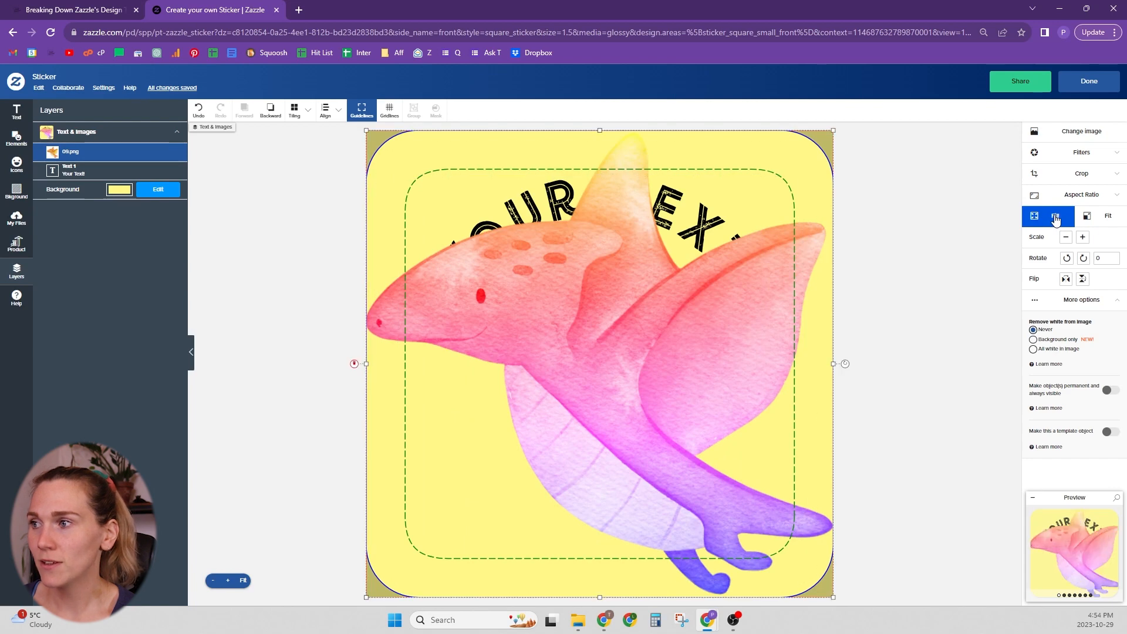
{"action": "left_click", "coordinate": [198, 111]}
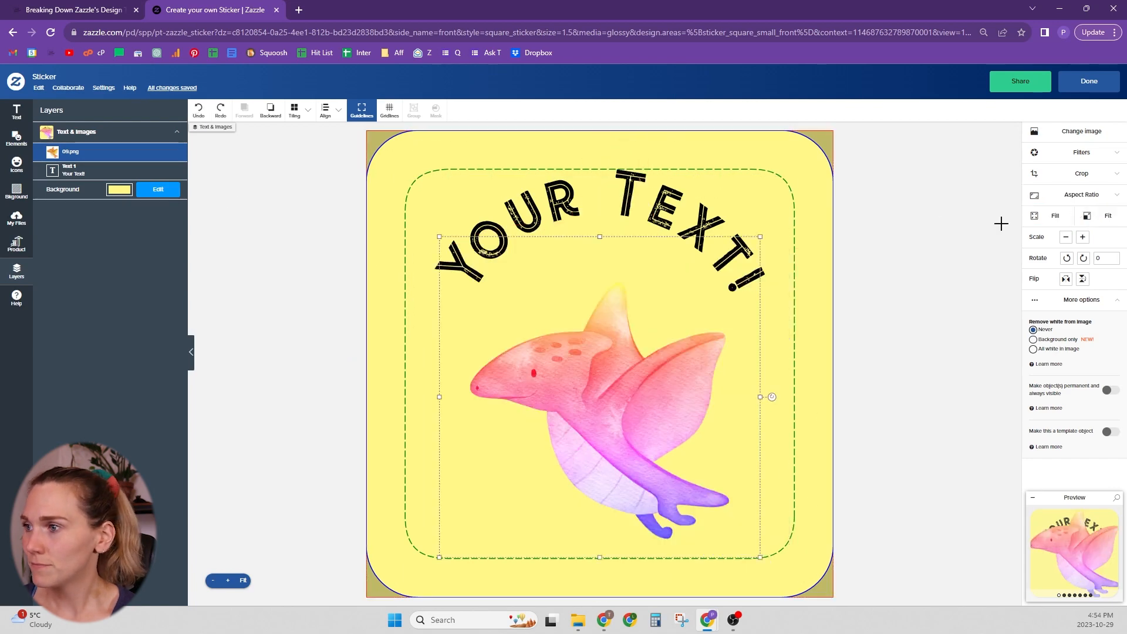
{"action": "left_click", "coordinate": [1115, 220]}
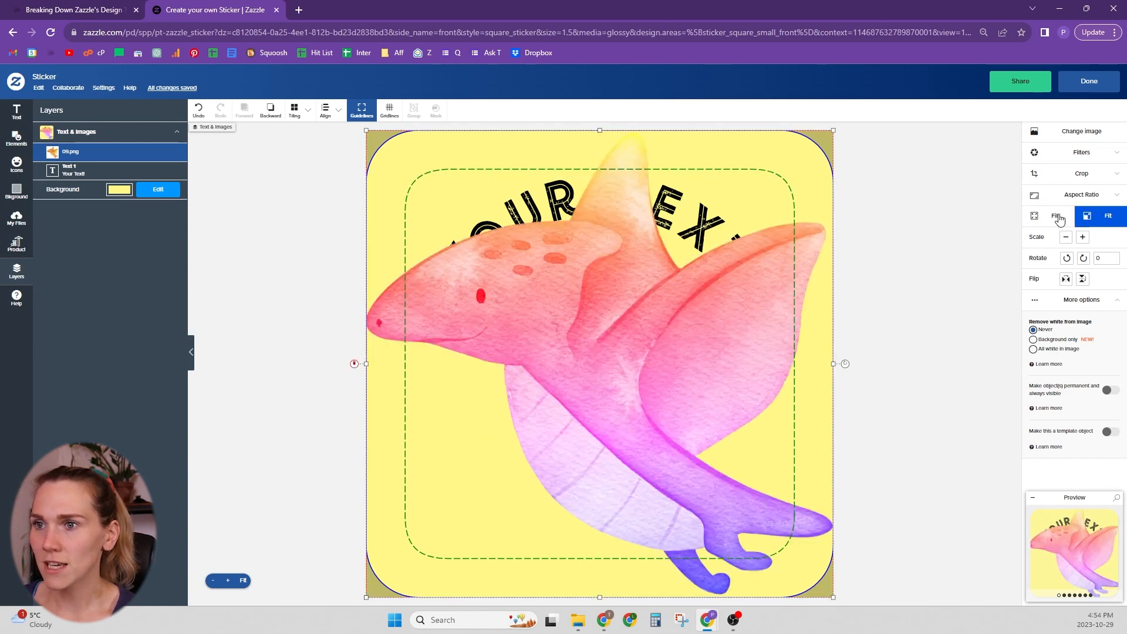
{"action": "left_click", "coordinate": [1108, 217]}
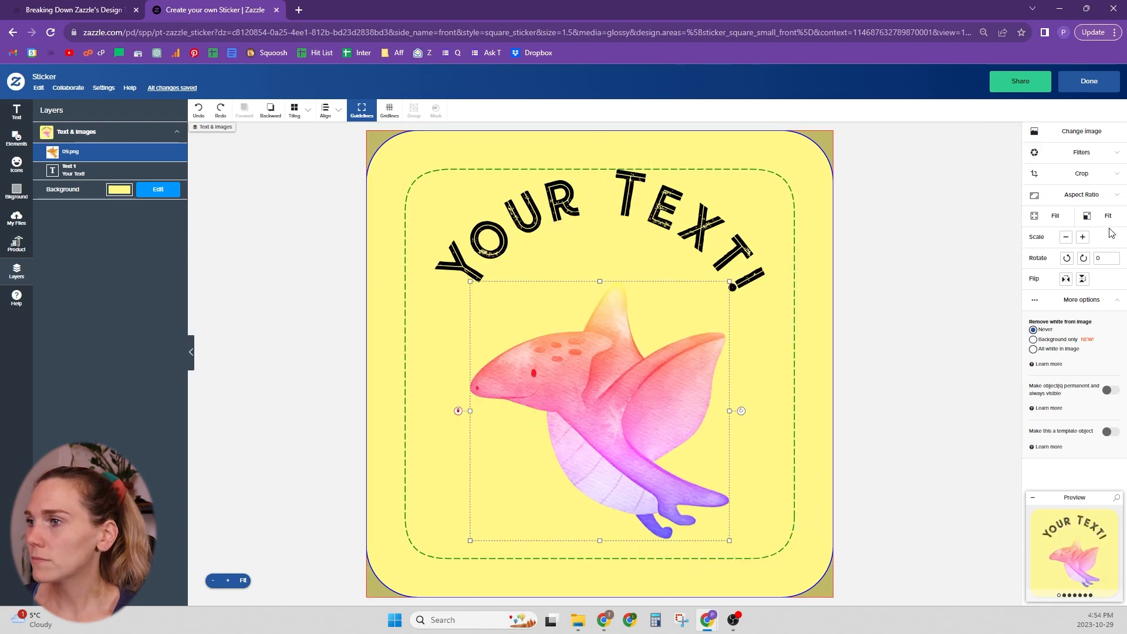
Try scaling the pterodactyl image up and back down, and rotate it to -45° and back to 0°
{"action": "left_click", "coordinate": [1082, 238]}
{"action": "left_click", "coordinate": [1082, 237]}
{"action": "left_click", "coordinate": [1068, 237]}
{"action": "left_click", "coordinate": [1068, 238]}
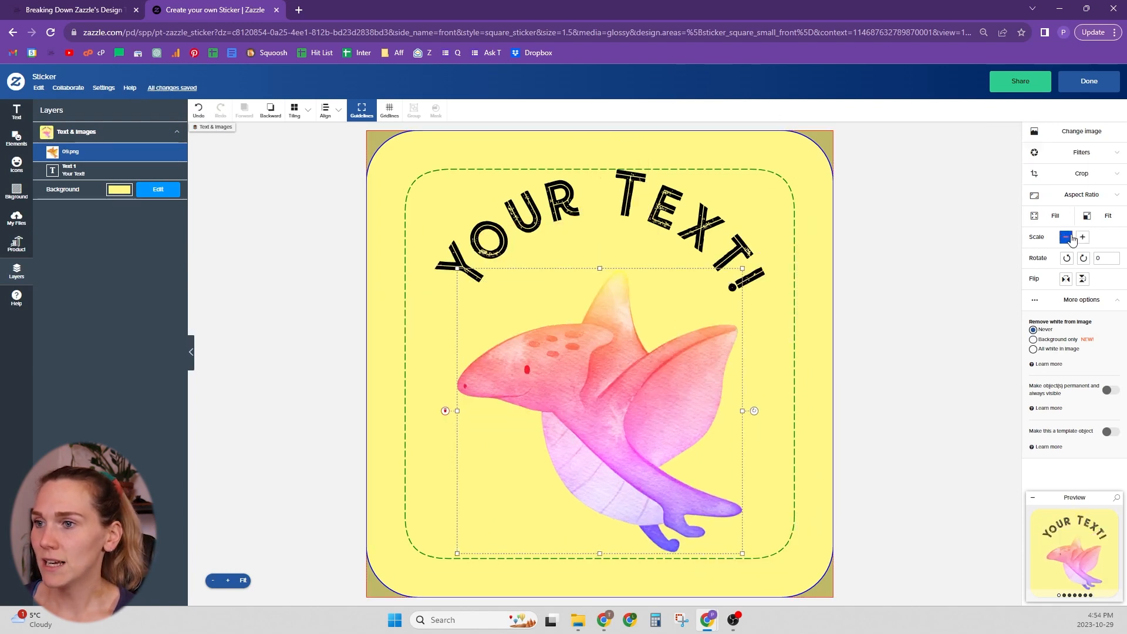
{"action": "left_click", "coordinate": [1068, 258]}
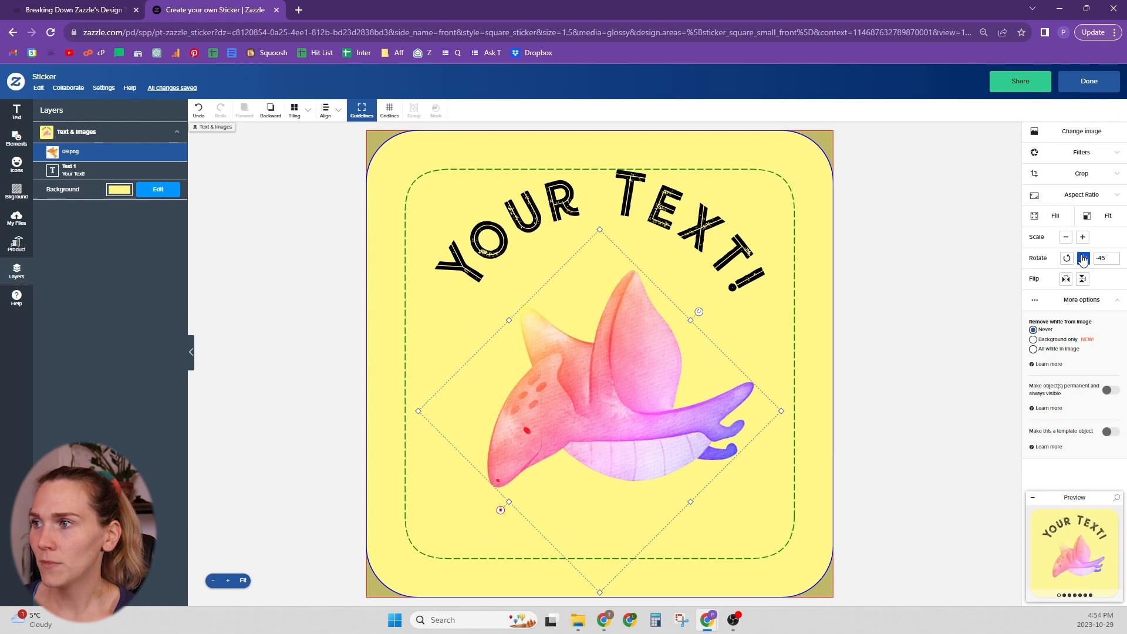
{"action": "left_click", "coordinate": [1083, 258]}
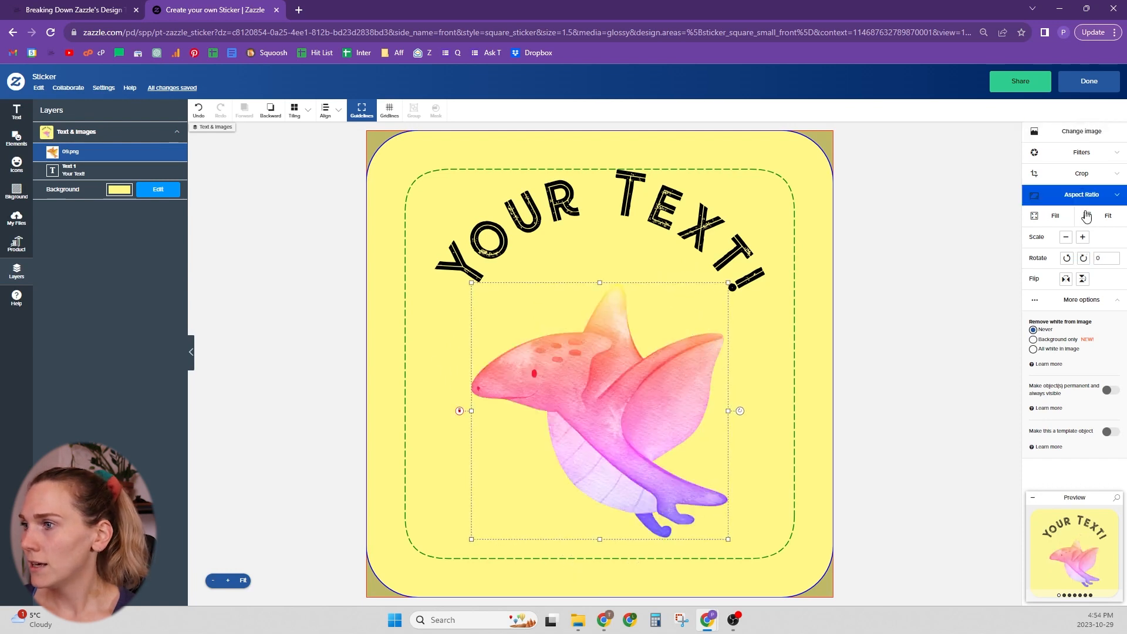
Flip the pterodactyl image horizontally, and try the vertical flip on and off
{"action": "left_click", "coordinate": [1067, 279]}
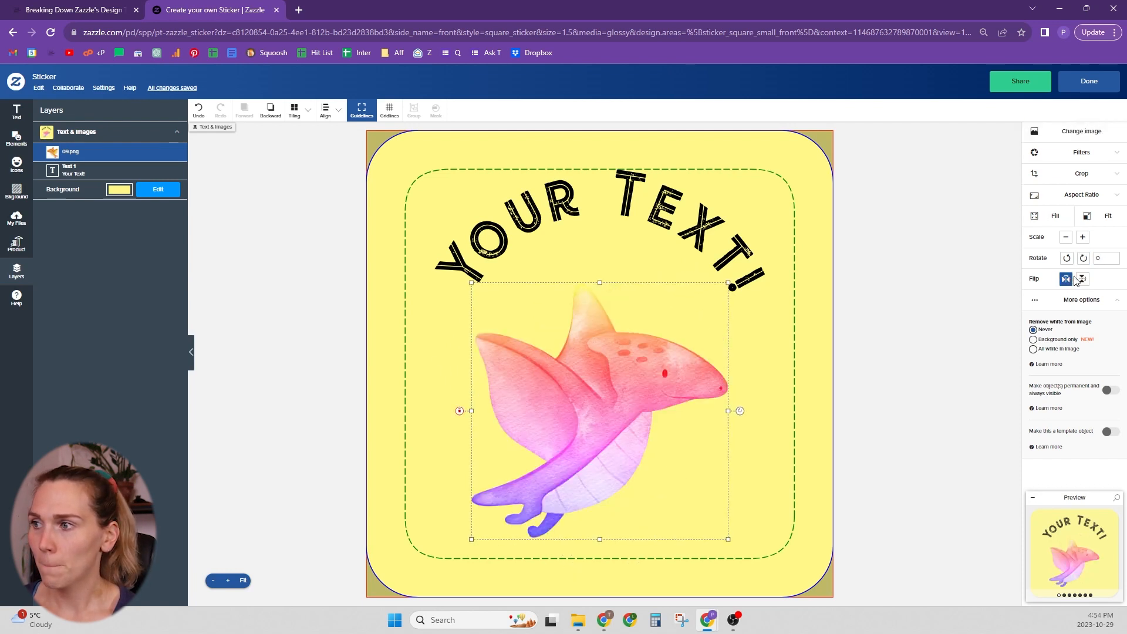
{"action": "left_click", "coordinate": [1081, 280]}
{"action": "left_click", "coordinate": [1082, 280]}
Replace the pterodactyl with the green frog image, removing white from the background only, and make it a template object
{"action": "left_click", "coordinate": [1093, 129]}
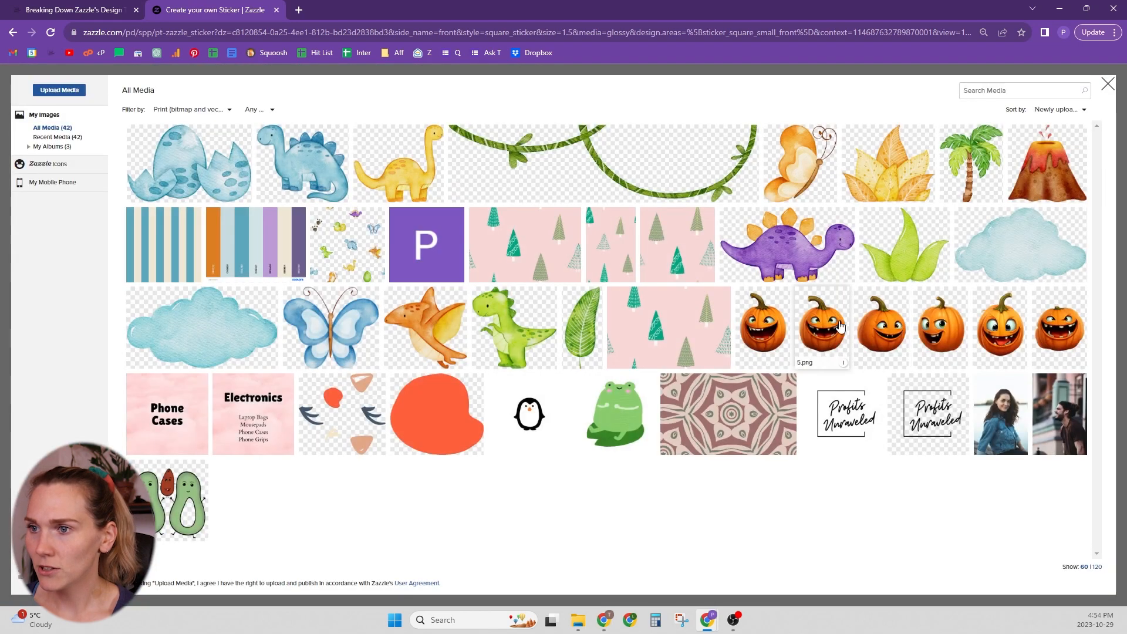
{"action": "left_click", "coordinate": [627, 396]}
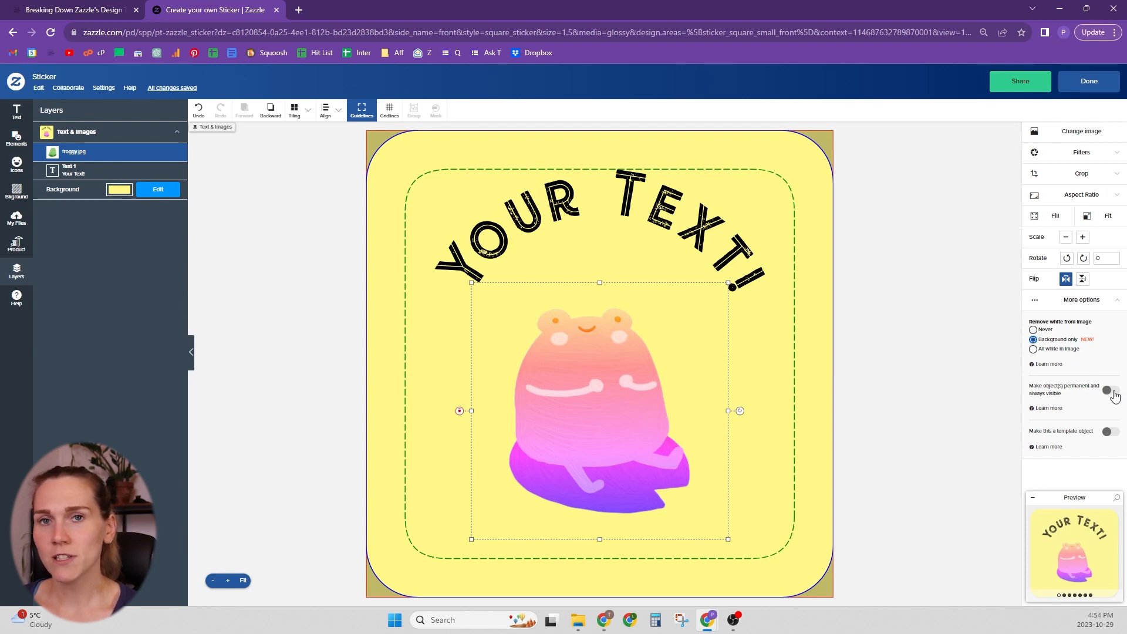
{"action": "left_click", "coordinate": [1107, 432]}
{"action": "scroll", "coordinate": [1098, 411], "scroll_direction": "down", "scroll_amount": 3}
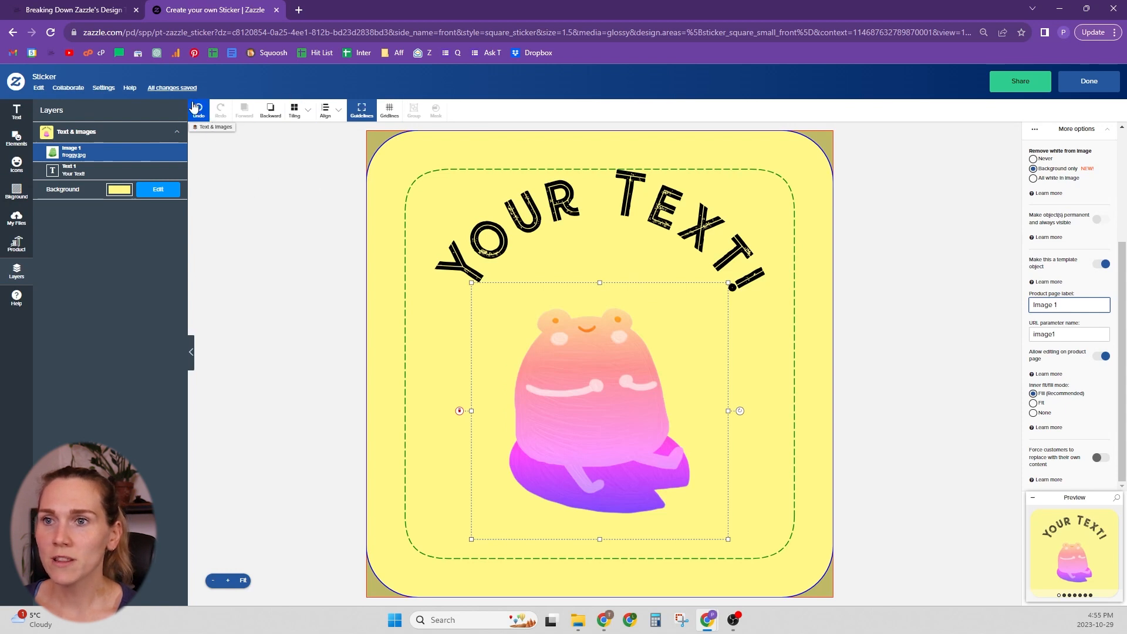
Delete the curved text, and shrink and reposition the frog image near the centre of the sticker
{"action": "left_click", "coordinate": [649, 219]}
{"action": "key", "text": "Delete"}
{"action": "left_click_drag", "start_coordinate": [611, 425], "coordinate": [619, 370]}
{"action": "left_click_drag", "start_coordinate": [607, 232], "coordinate": [630, 339]}
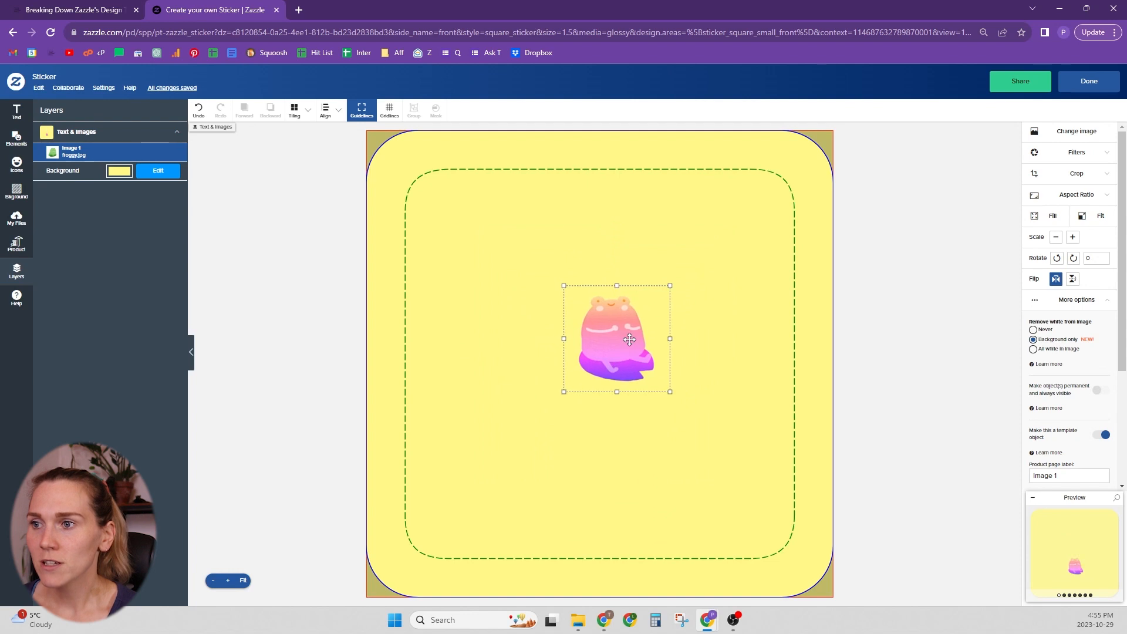
Undo and redo the last move of the frog image several times
{"action": "left_click", "coordinate": [204, 115]}
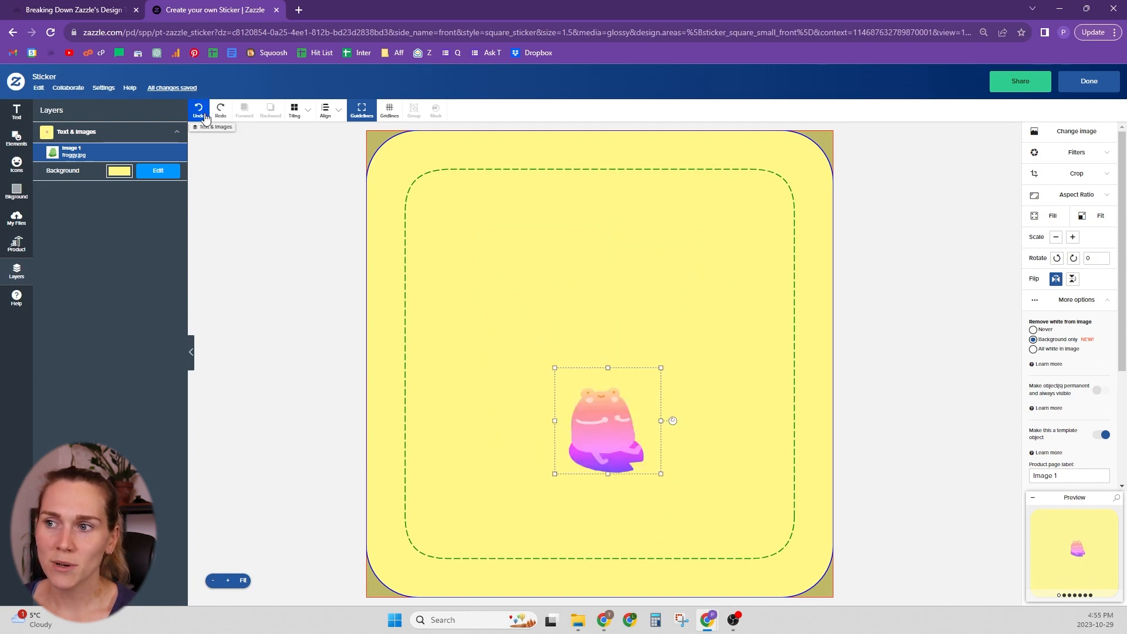
{"action": "left_click", "coordinate": [221, 110]}
{"action": "left_click", "coordinate": [199, 111]}
{"action": "left_click", "coordinate": [222, 111]}
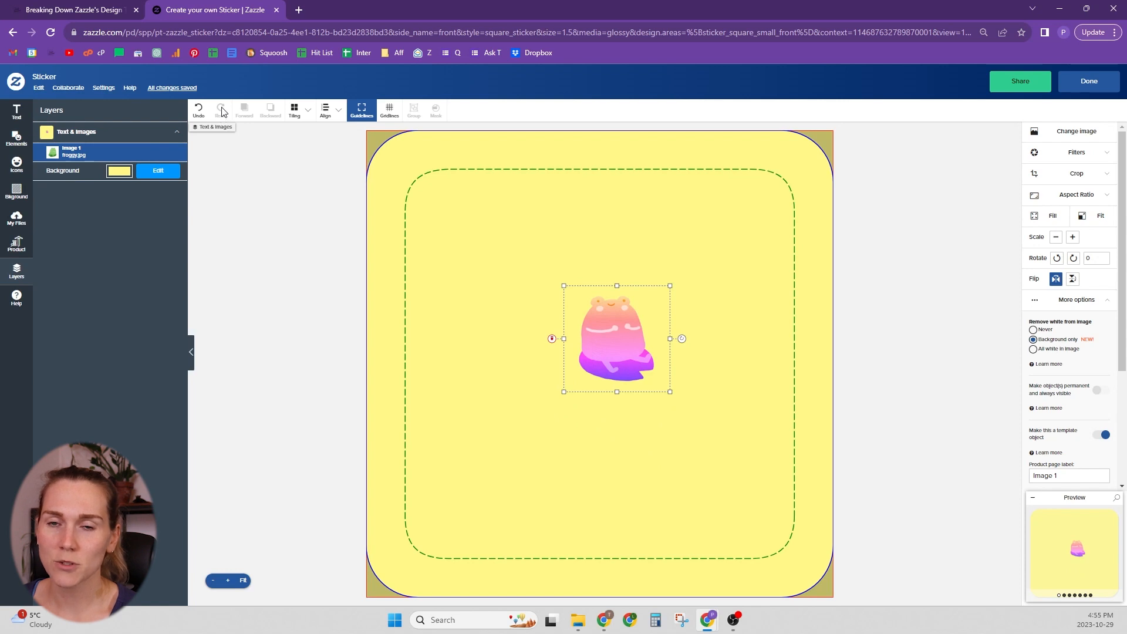
{"action": "key", "text": "ctrl+z"}
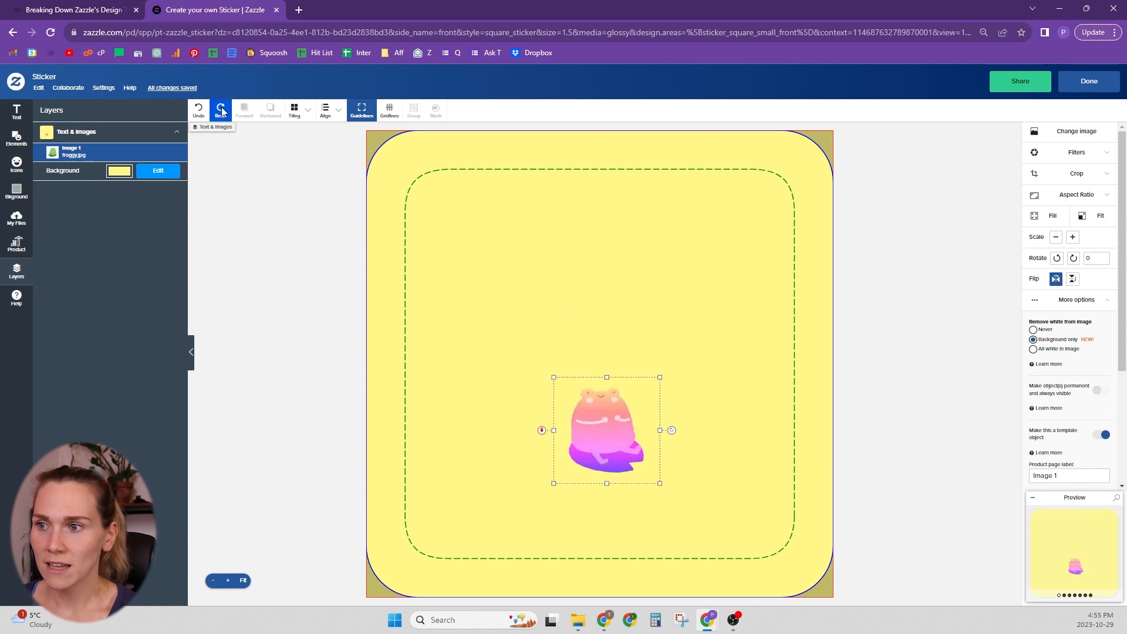
{"action": "left_click", "coordinate": [222, 111]}
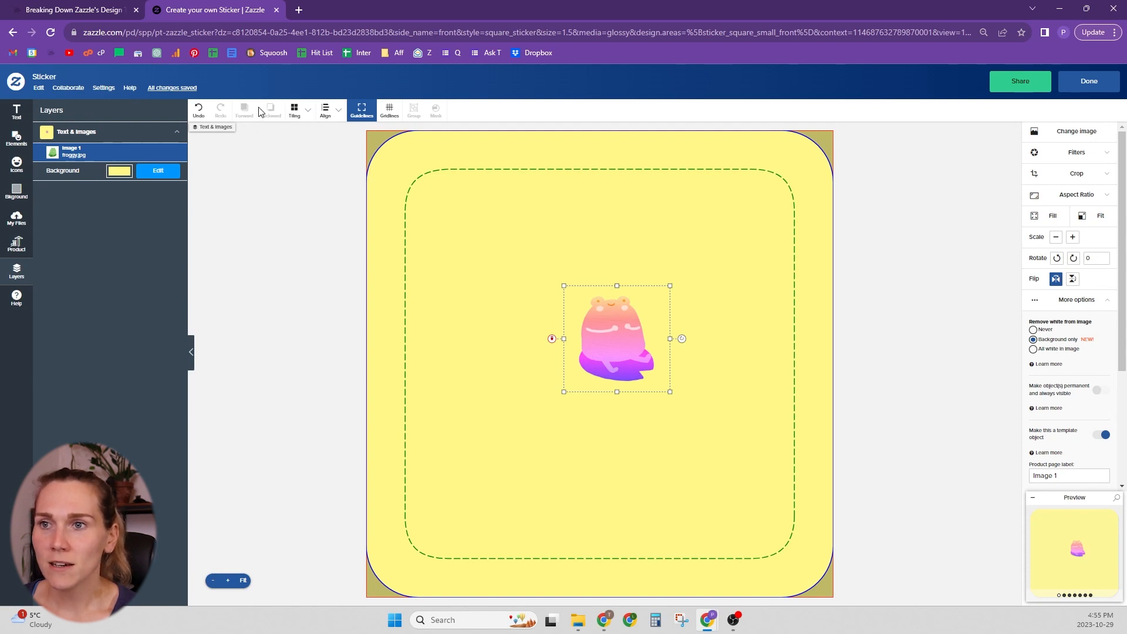
Duplicate the frog image and place the copy up and to the left, partly overlapping the original
{"action": "left_click", "coordinate": [556, 196]}
{"action": "left_click", "coordinate": [609, 317]}
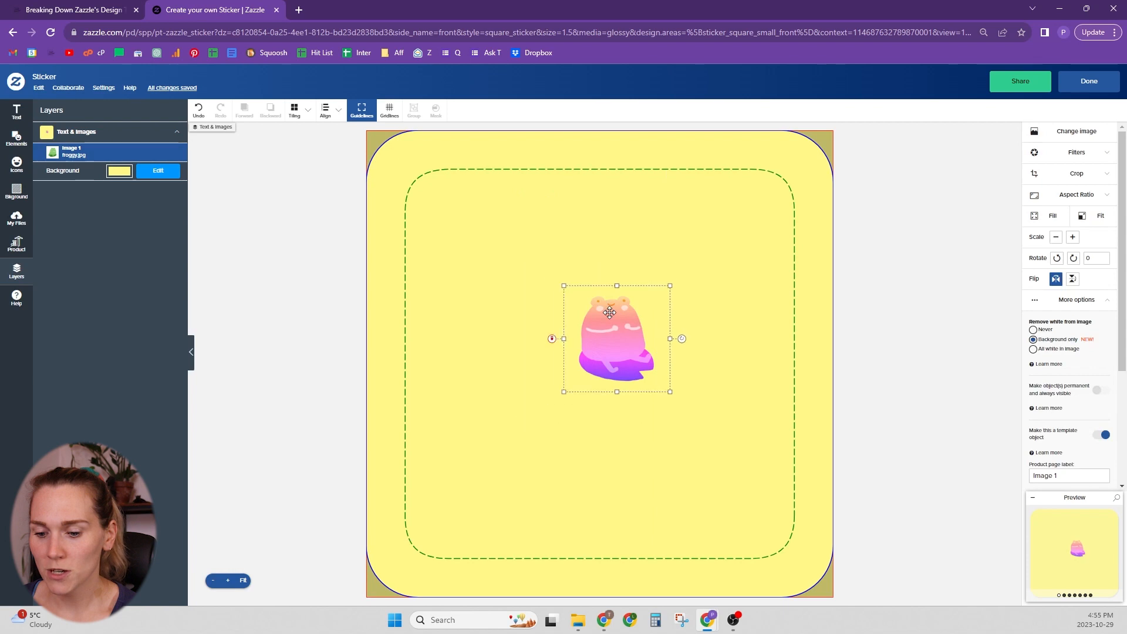
{"action": "key", "text": "ctrl+c"}
{"action": "key", "text": "ctrl+v"}
{"action": "left_click_drag", "start_coordinate": [646, 359], "coordinate": [611, 306]}
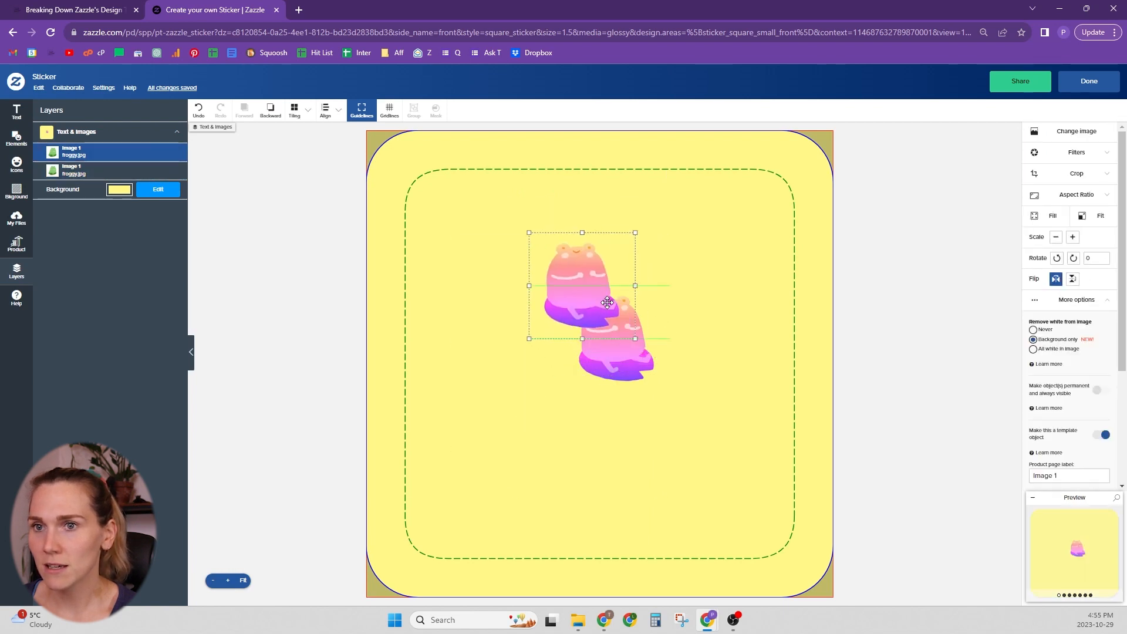
Send the frog copy backward, bring it forward again, and delete it
{"action": "left_click", "coordinate": [275, 113]}
{"action": "left_click", "coordinate": [252, 117]}
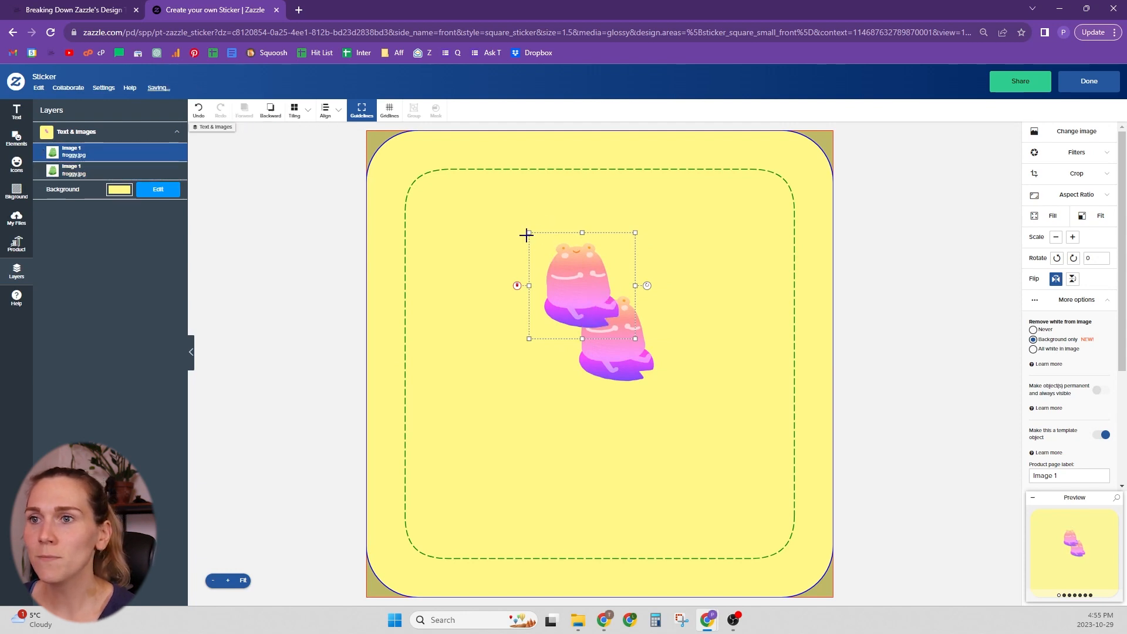
{"action": "key", "text": "Delete"}
Try the Centered, Basic, Half Drop and Mirror tilings on the frog image, and apply Half Brick
{"action": "left_click", "coordinate": [621, 336]}
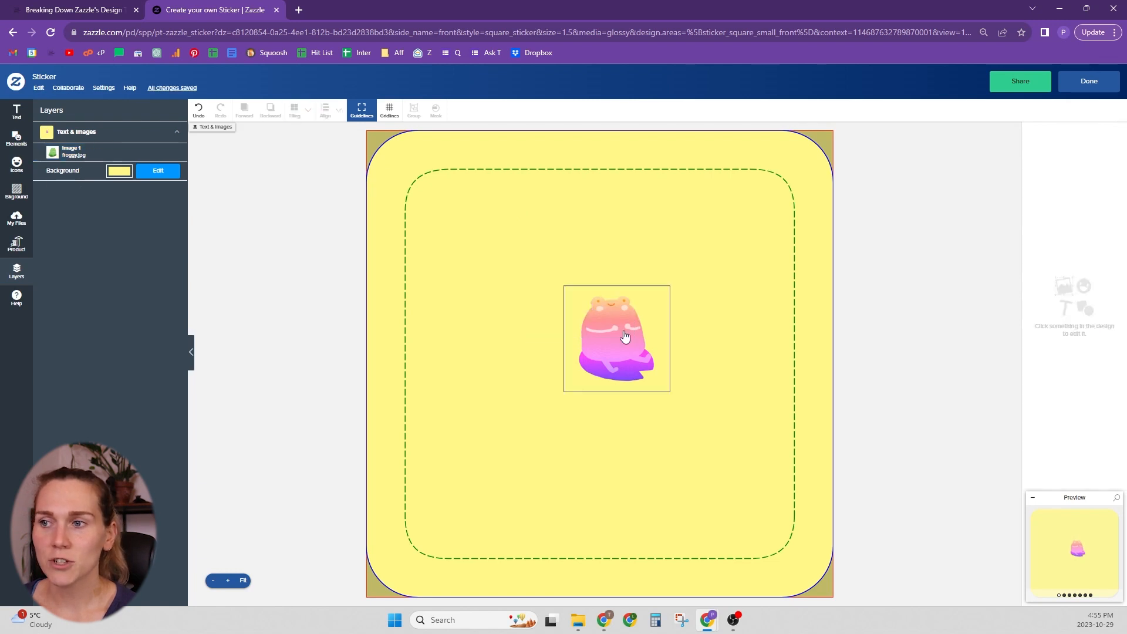
{"action": "left_click", "coordinate": [294, 110]}
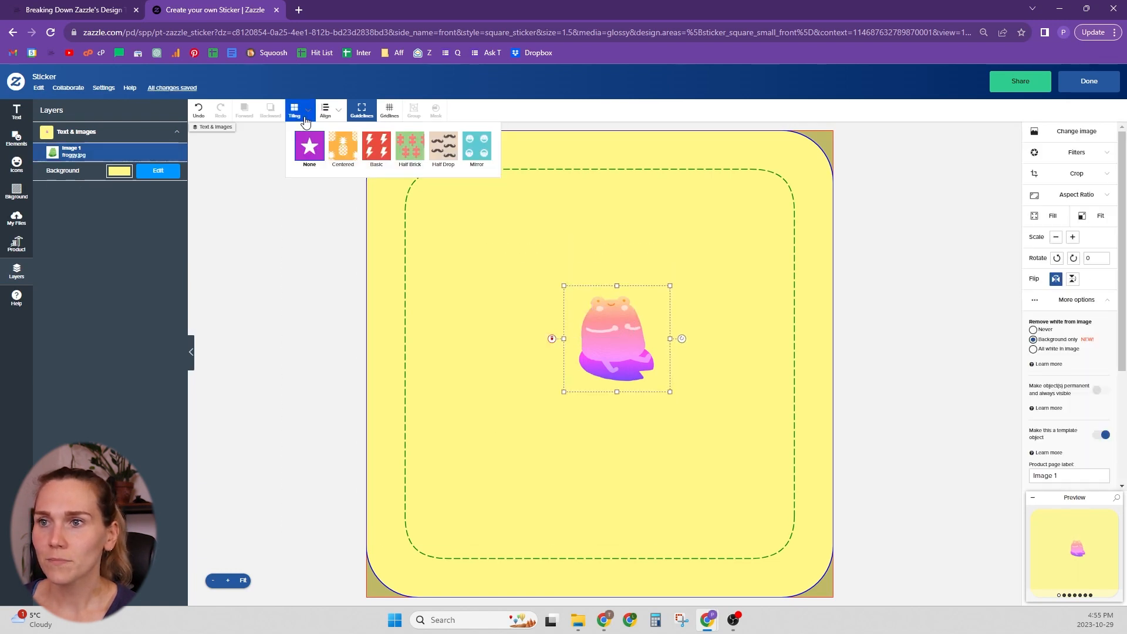
{"action": "left_click", "coordinate": [345, 155]}
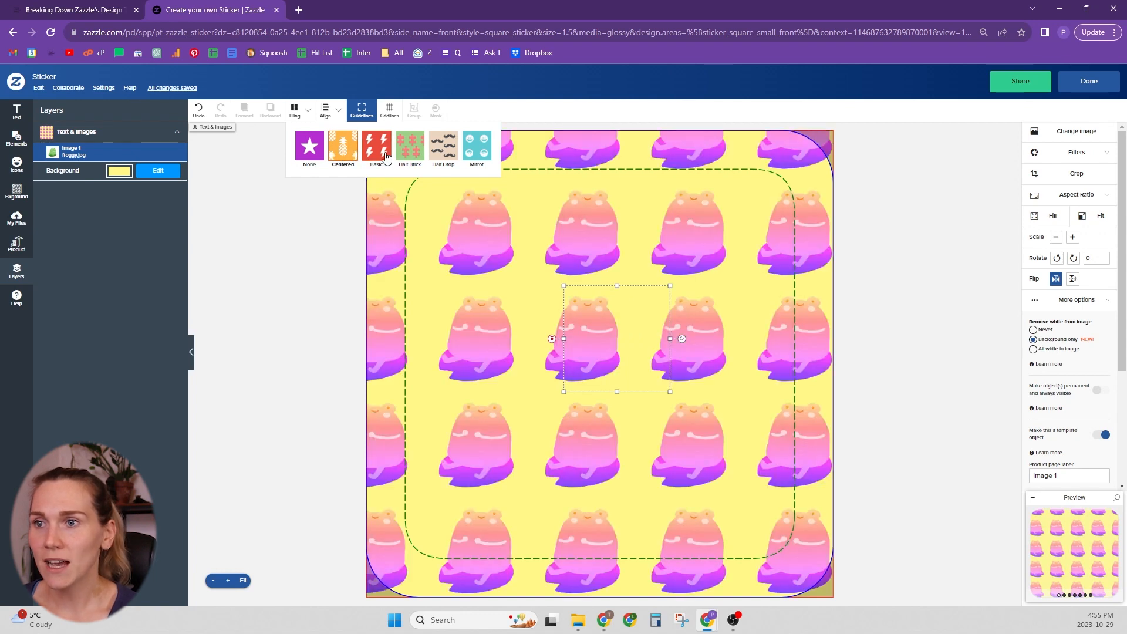
{"action": "left_click", "coordinate": [385, 157]}
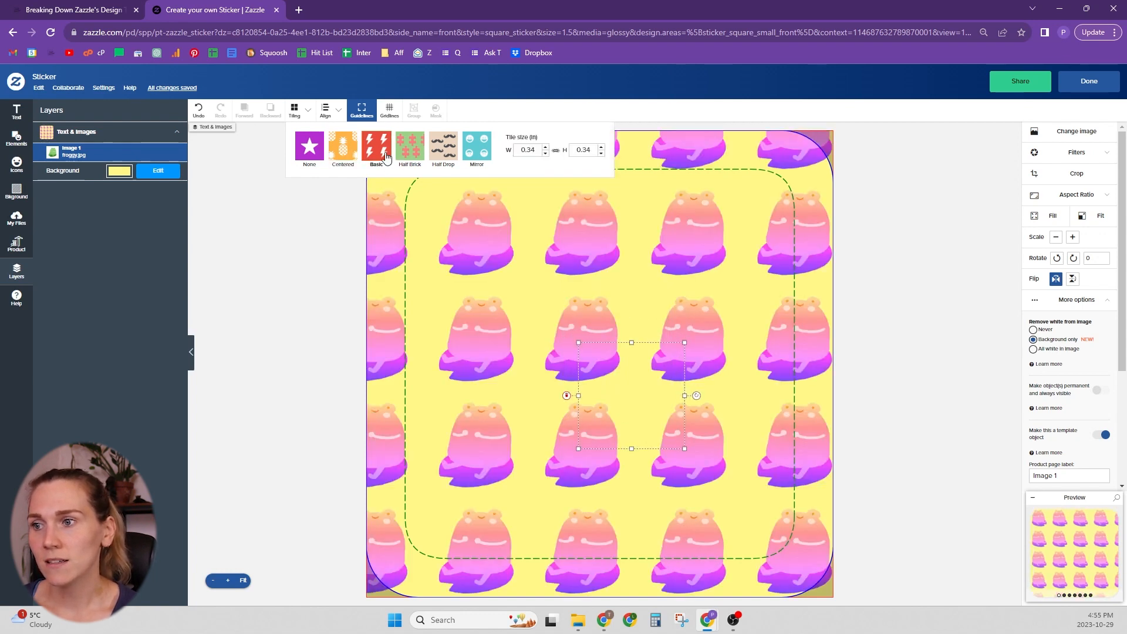
{"action": "left_click", "coordinate": [405, 156]}
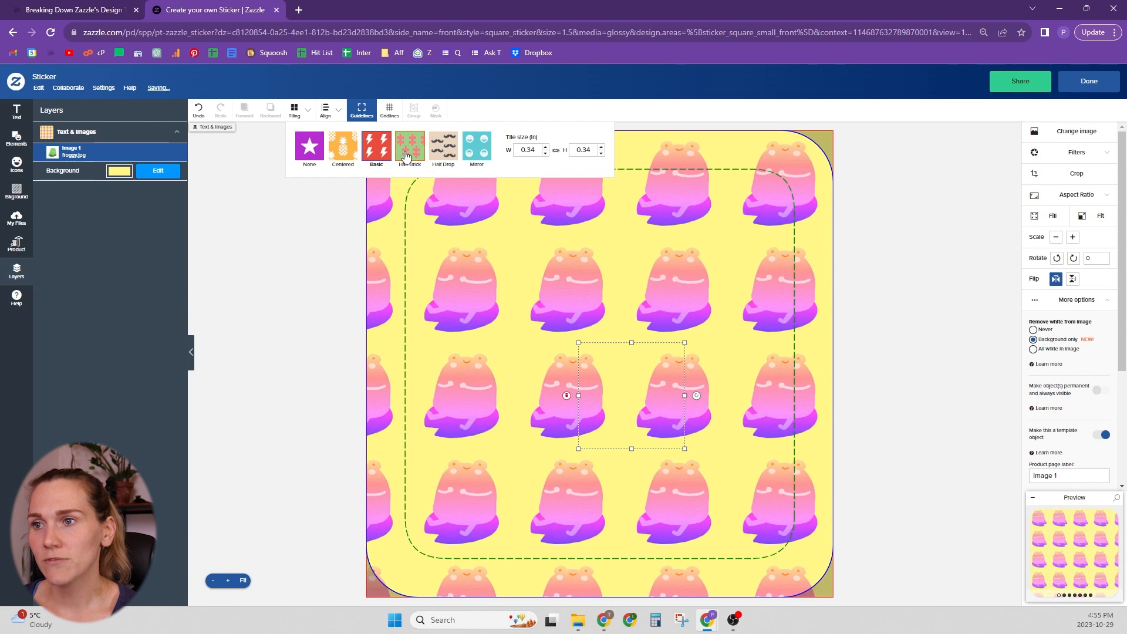
{"action": "left_click", "coordinate": [442, 158]}
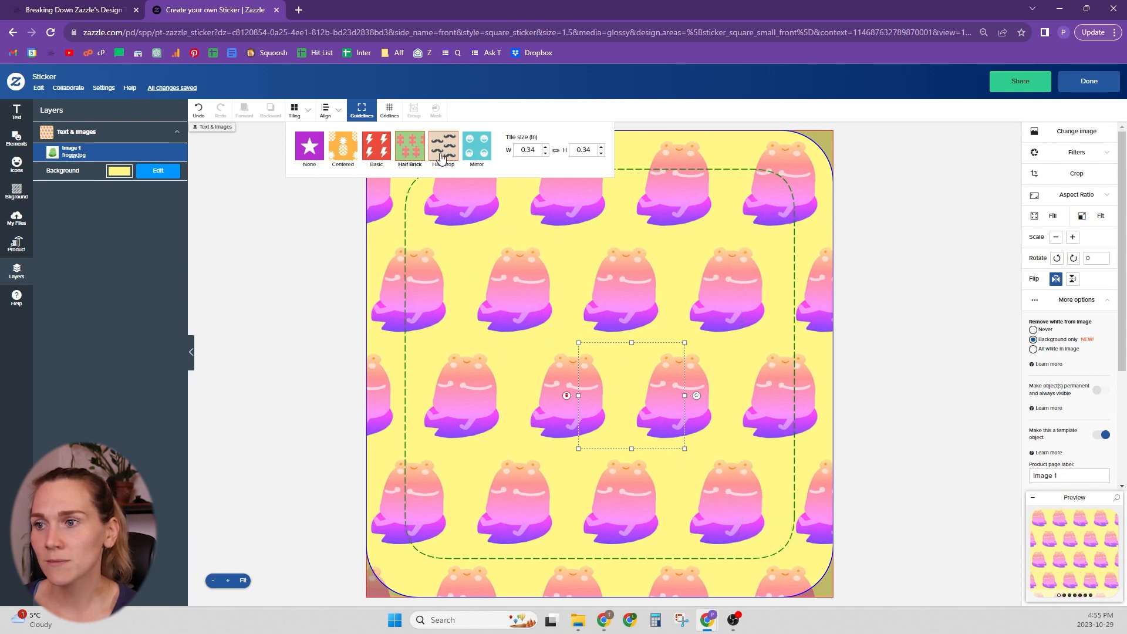
{"action": "left_click", "coordinate": [473, 154]}
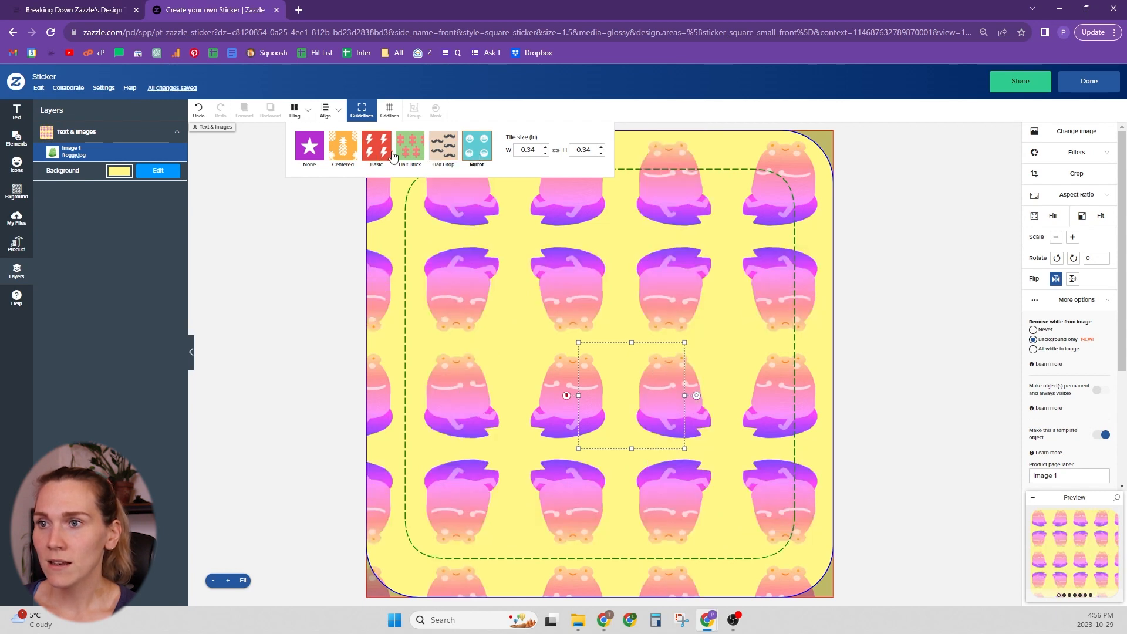
{"action": "left_click", "coordinate": [411, 156]}
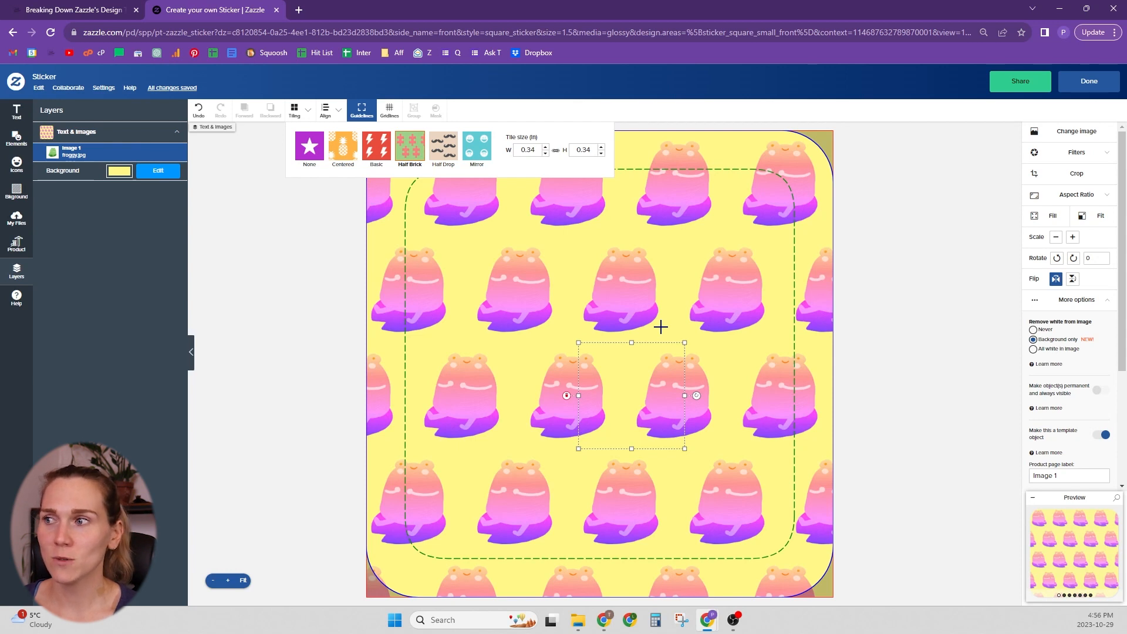
Set the frog pattern's tile size to 0.35 in and scale the frog image down three steps
{"action": "left_click", "coordinate": [545, 152]}
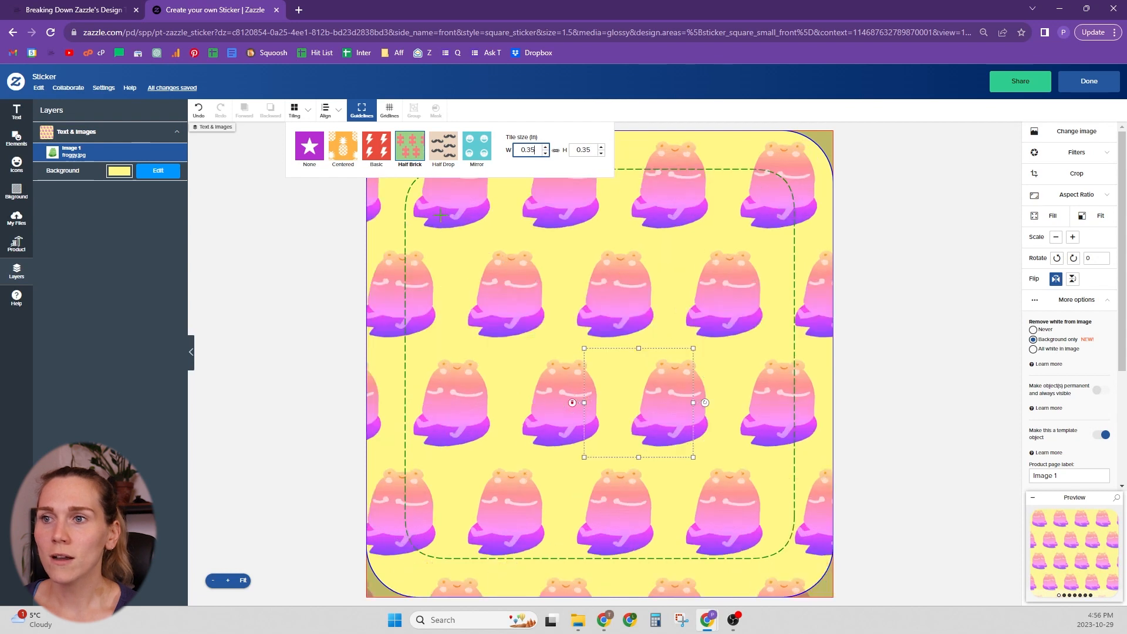
{"action": "left_click", "coordinate": [1056, 238]}
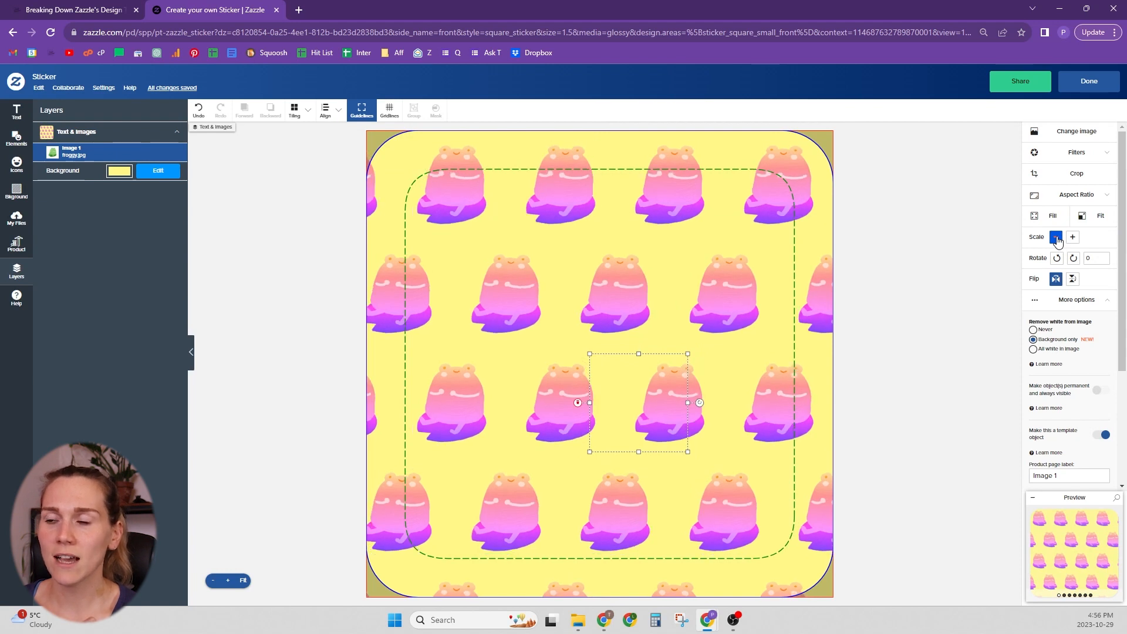
{"action": "left_click", "coordinate": [1057, 238]}
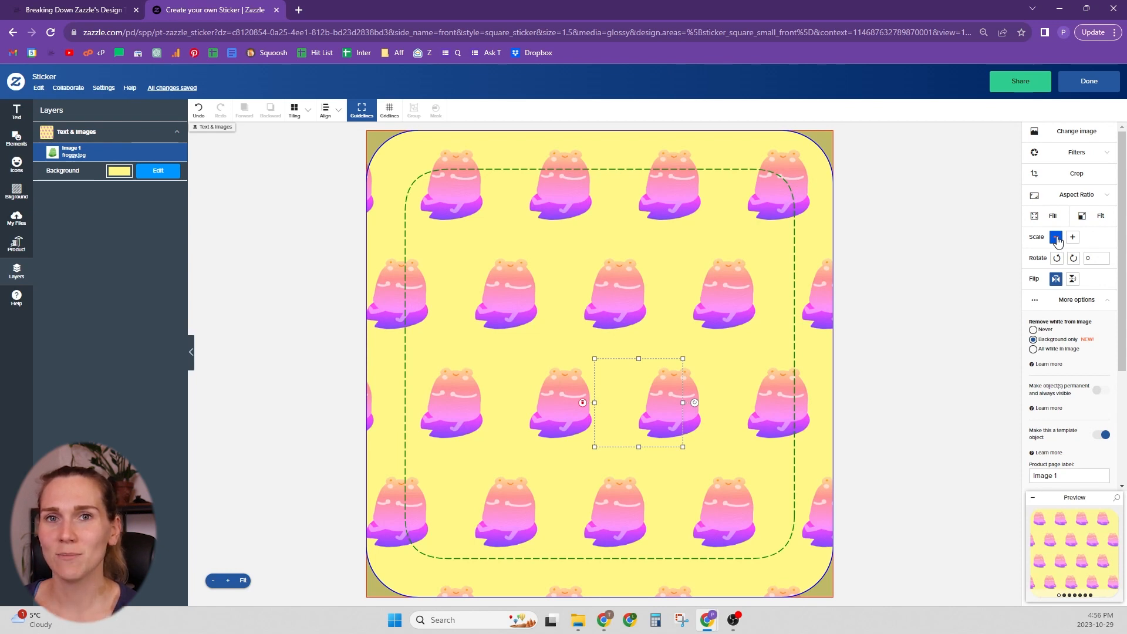
{"action": "left_click", "coordinate": [1057, 239]}
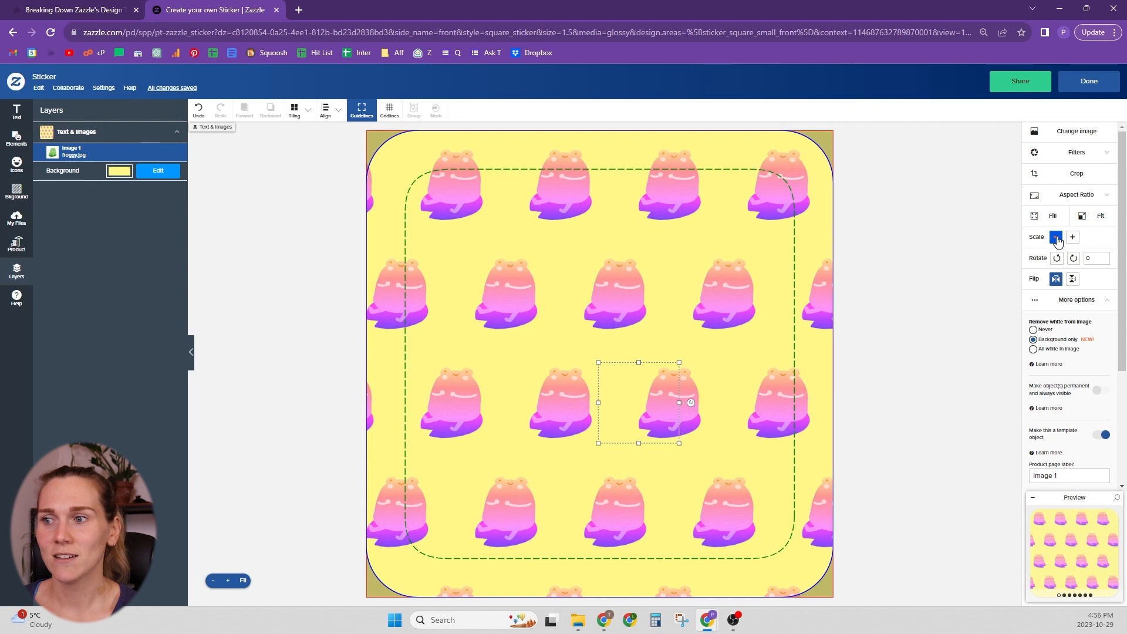
Scale the frog image down one more step and turn off its Half Brick tiling
{"action": "left_click", "coordinate": [1056, 238]}
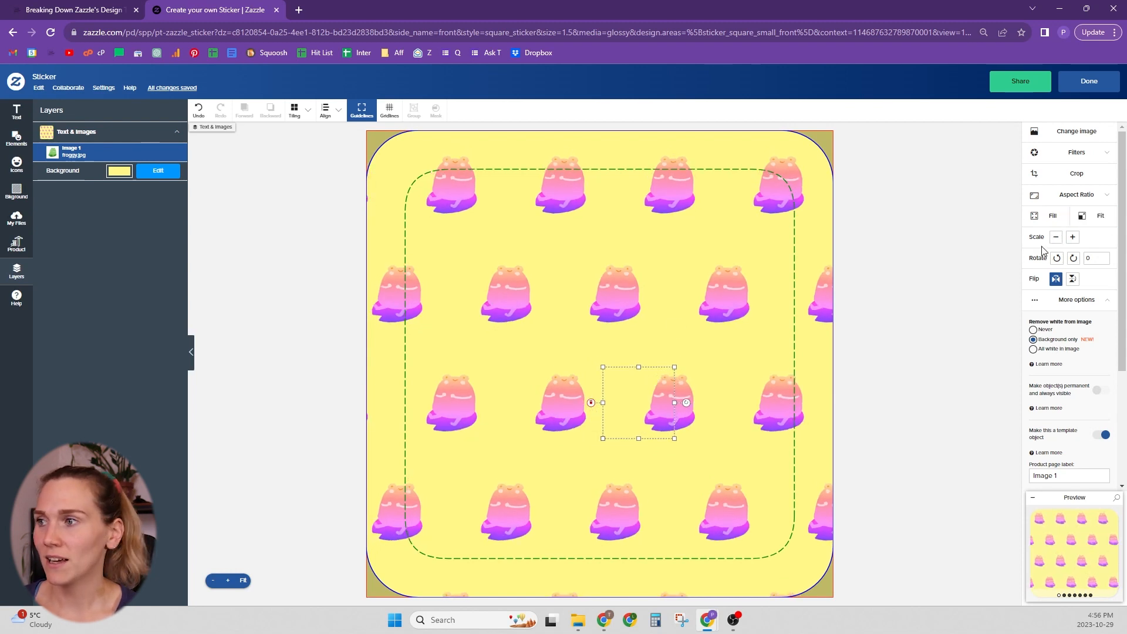
{"action": "left_click", "coordinate": [294, 109]}
Try aligning the frog to the artboard's left, right, top and bottom edges, and centre it horizontally and vertically
{"action": "left_click", "coordinate": [326, 110]}
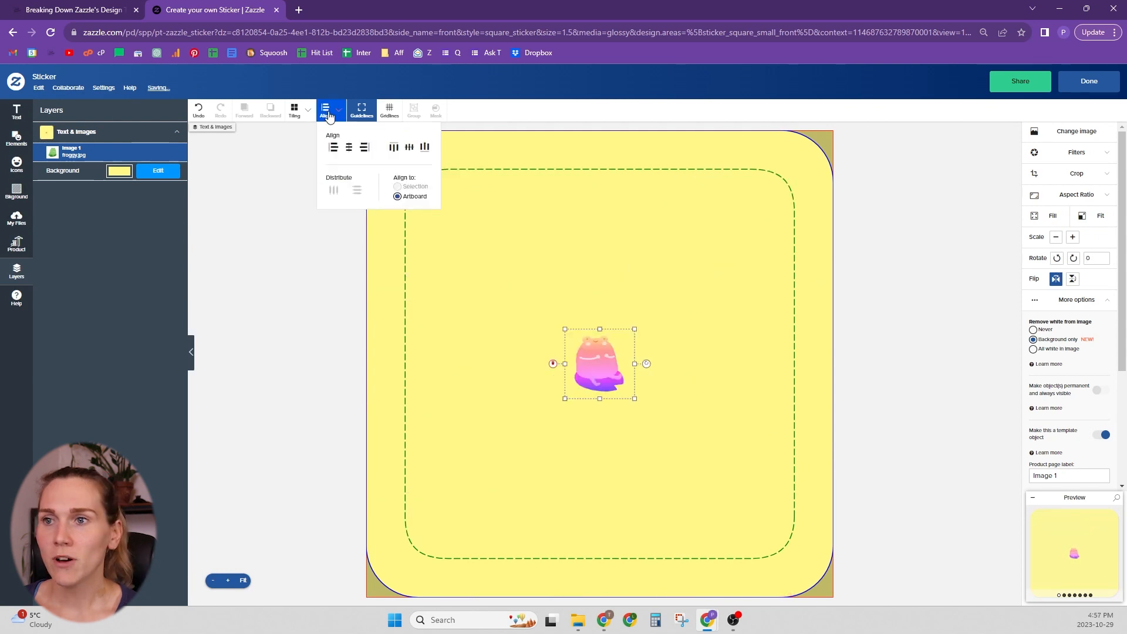
{"action": "left_click", "coordinate": [333, 147]}
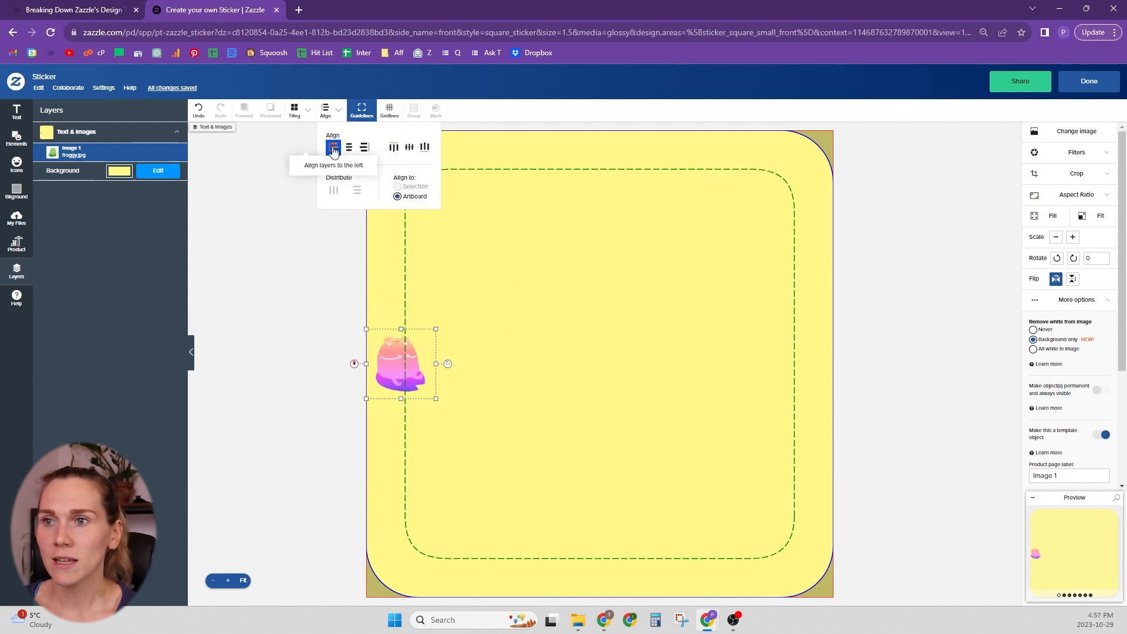
{"action": "left_click", "coordinate": [364, 147]}
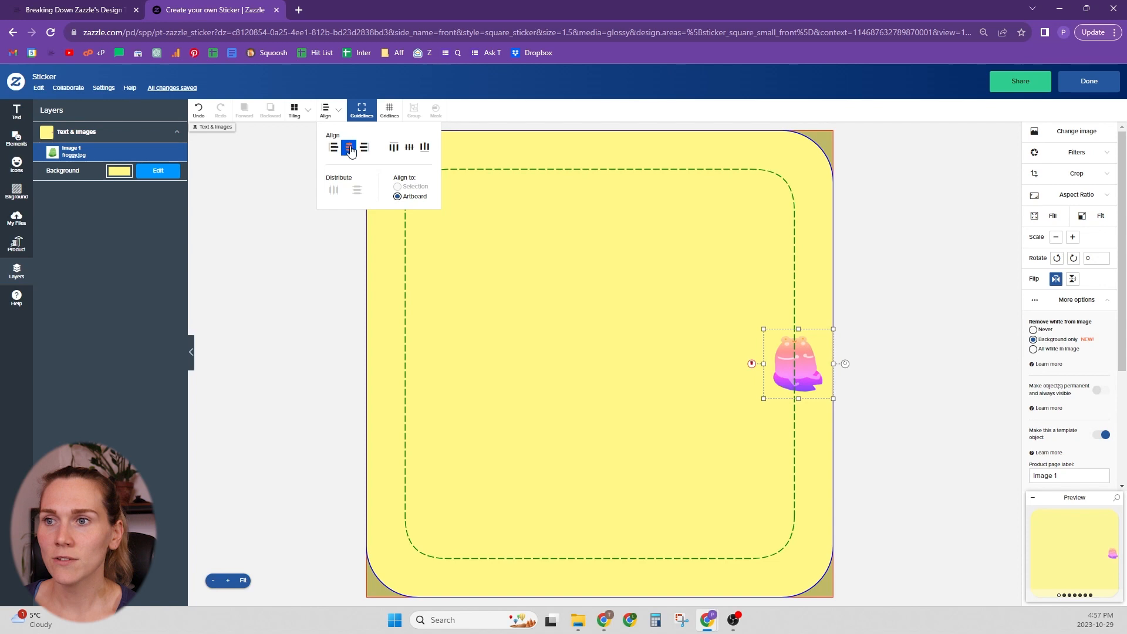
{"action": "left_click", "coordinate": [350, 148]}
{"action": "left_click", "coordinate": [393, 146]}
{"action": "left_click", "coordinate": [424, 146]}
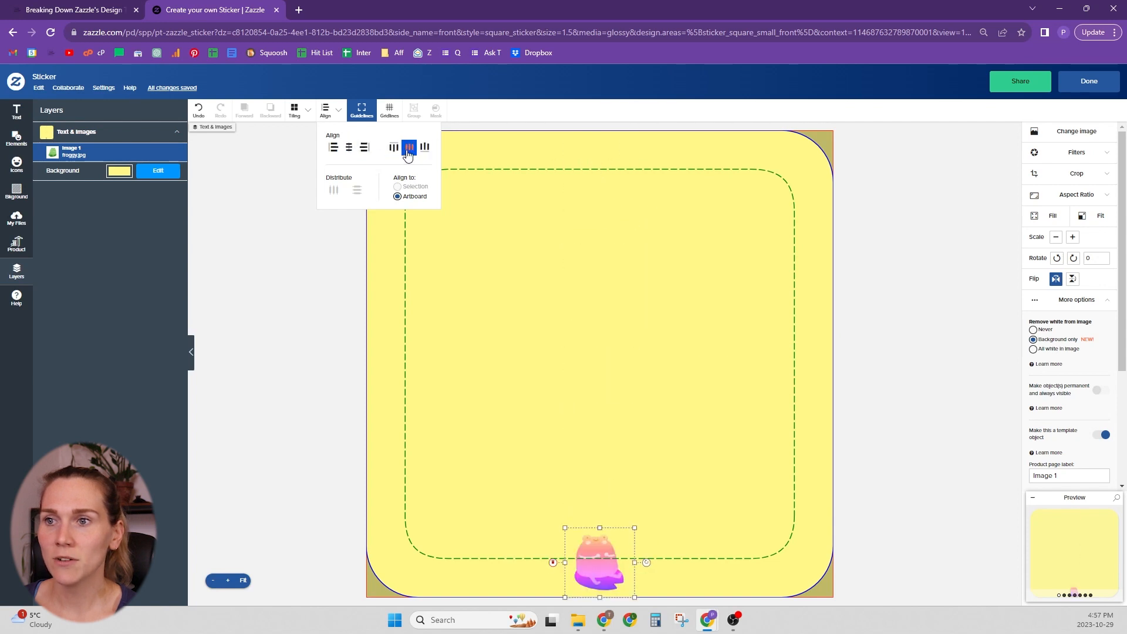
{"action": "left_click", "coordinate": [409, 147]}
Toggle the print-boundary guidelines off and on several times, leaving them off
{"action": "left_click", "coordinate": [361, 112]}
{"action": "left_click", "coordinate": [361, 112]}
{"action": "left_click", "coordinate": [361, 111]}
{"action": "left_click", "coordinate": [361, 111]}
{"action": "left_click", "coordinate": [364, 110]}
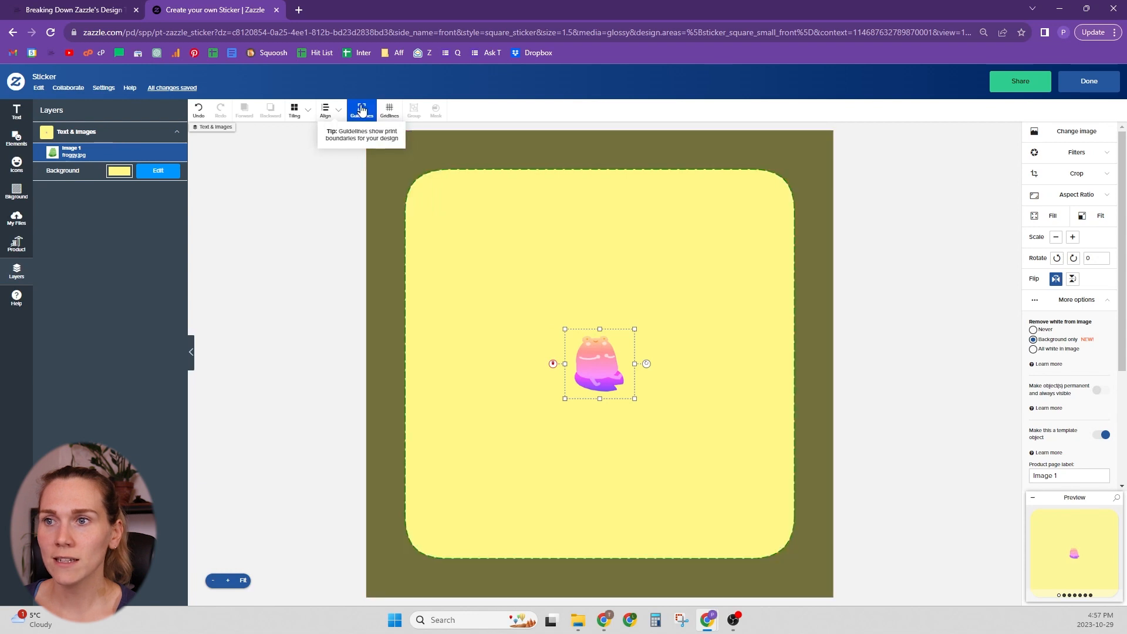
Show the gridlines over the design and hide them again
{"action": "left_click", "coordinate": [390, 115]}
{"action": "left_click", "coordinate": [390, 114]}
{"action": "left_click", "coordinate": [390, 114]}
{"action": "left_click", "coordinate": [390, 114]}
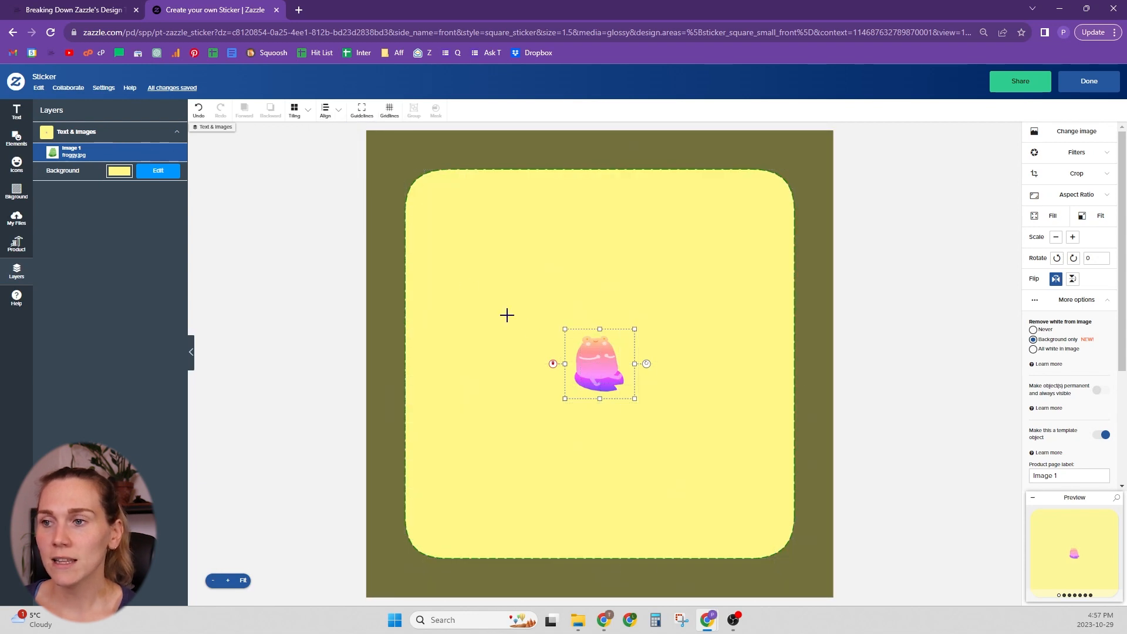
Paste a copy of the frog up and to the right of the original, and tile the two frogs as one group
{"action": "key", "text": "ctrl+v"}
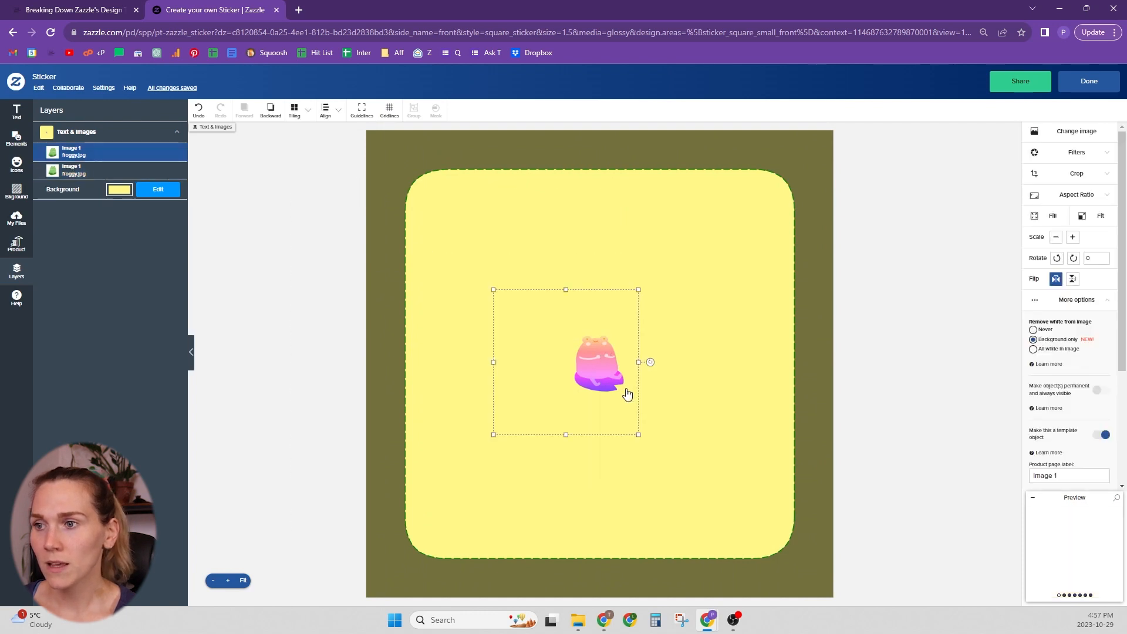
{"action": "left_click_drag", "start_coordinate": [601, 365], "coordinate": [639, 330]}
{"action": "left_click_drag", "start_coordinate": [477, 221], "coordinate": [702, 372]}
{"action": "left_click", "coordinate": [412, 113]}
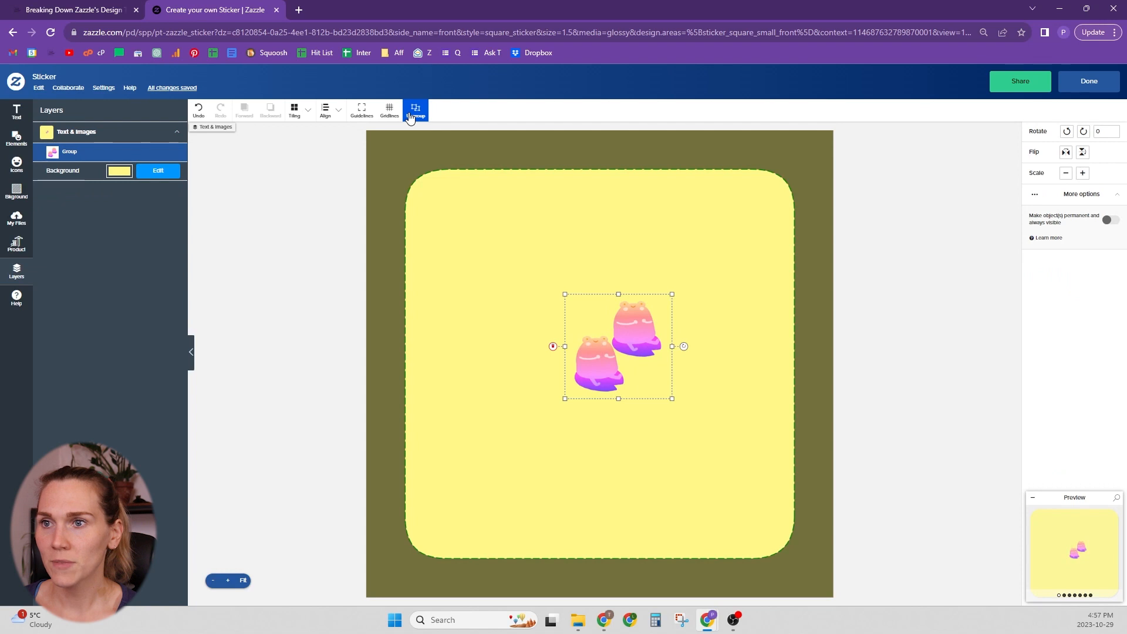
{"action": "left_click", "coordinate": [295, 112]}
{"action": "left_click", "coordinate": [351, 147]}
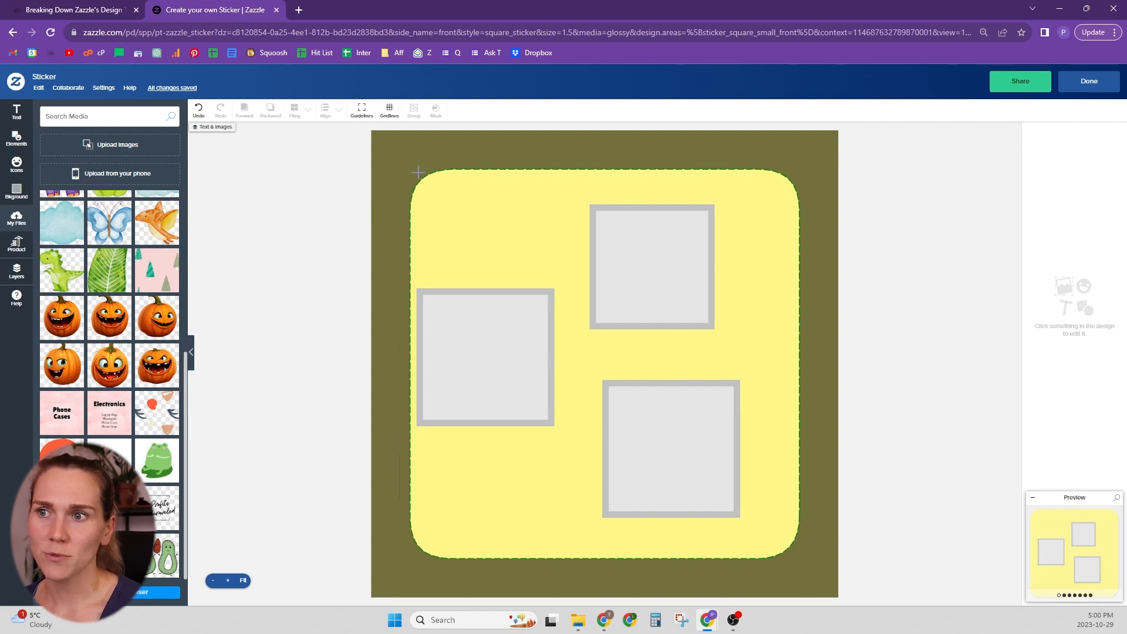
Replace the upper square with a circle, shrunk and placed in the upper right of the sticker
{"action": "left_click", "coordinate": [675, 302]}
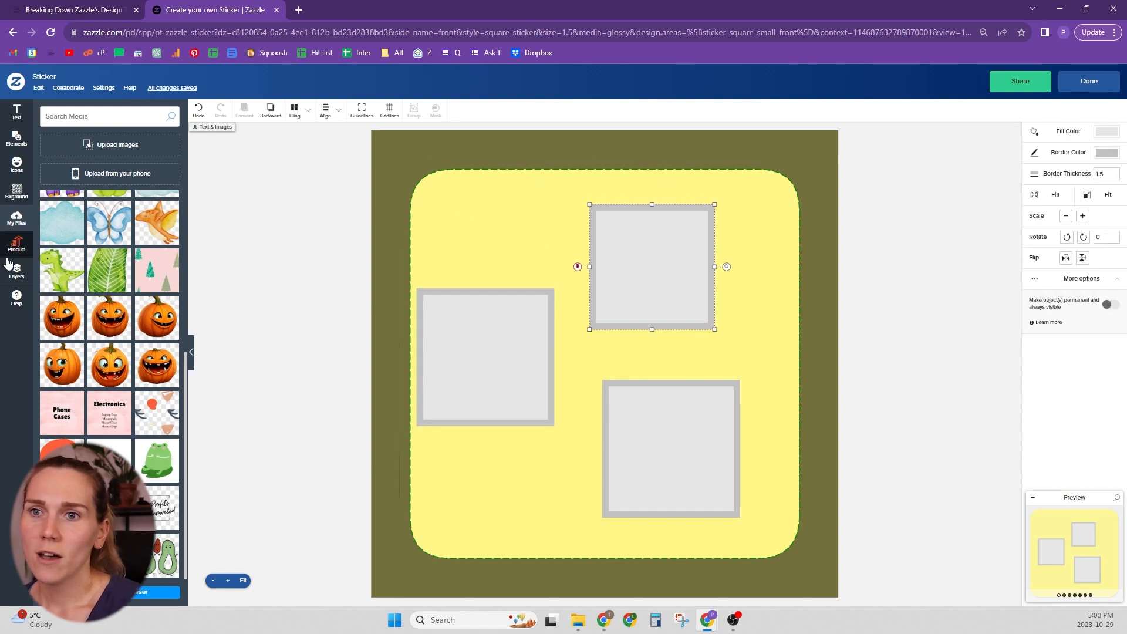
{"action": "key", "text": "Delete"}
{"action": "left_click", "coordinate": [20, 145]}
{"action": "left_click", "coordinate": [158, 145]}
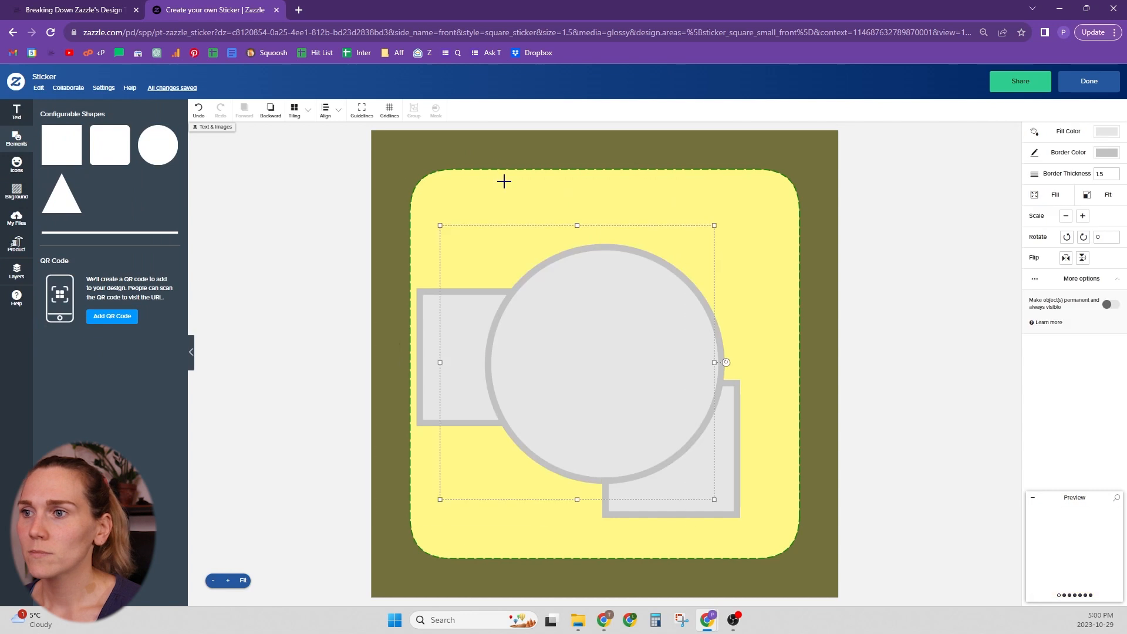
{"action": "left_click_drag", "start_coordinate": [634, 259], "coordinate": [704, 237]}
{"action": "left_click_drag", "start_coordinate": [667, 305], "coordinate": [710, 294]}
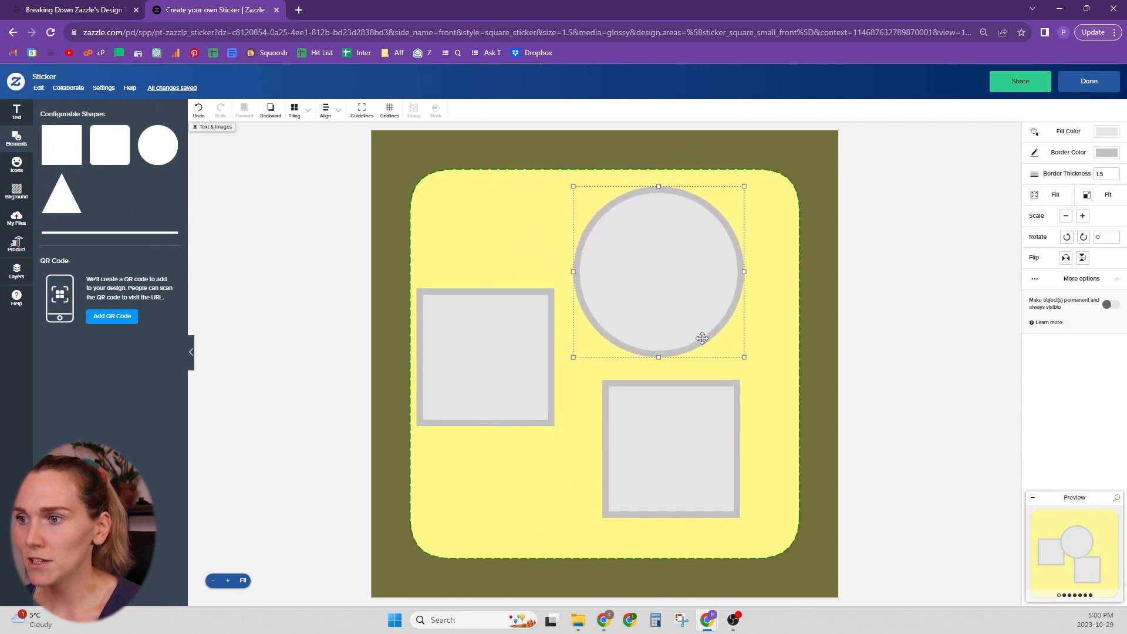
Replace the lower-right square with a triangle, shrunk to fit below the circle
{"action": "left_click", "coordinate": [682, 418]}
{"action": "key", "text": "Delete"}
{"action": "left_click", "coordinate": [61, 194]}
{"action": "left_click_drag", "start_coordinate": [626, 456], "coordinate": [689, 512]}
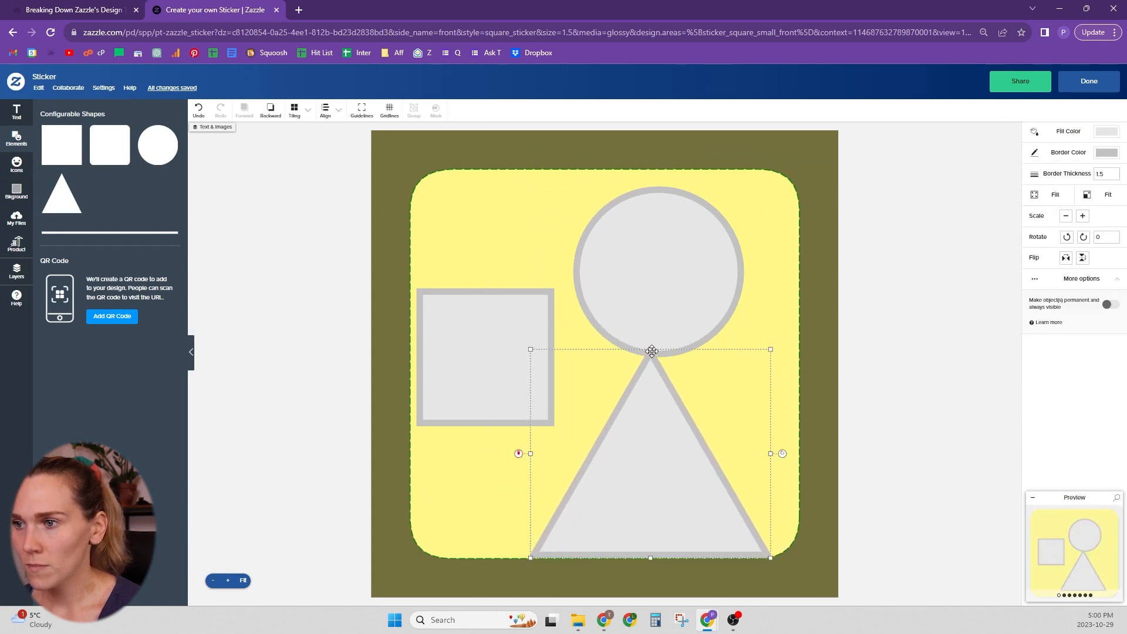
{"action": "left_click_drag", "start_coordinate": [652, 351], "coordinate": [650, 402]}
{"action": "left_click_drag", "start_coordinate": [662, 468], "coordinate": [679, 467]}
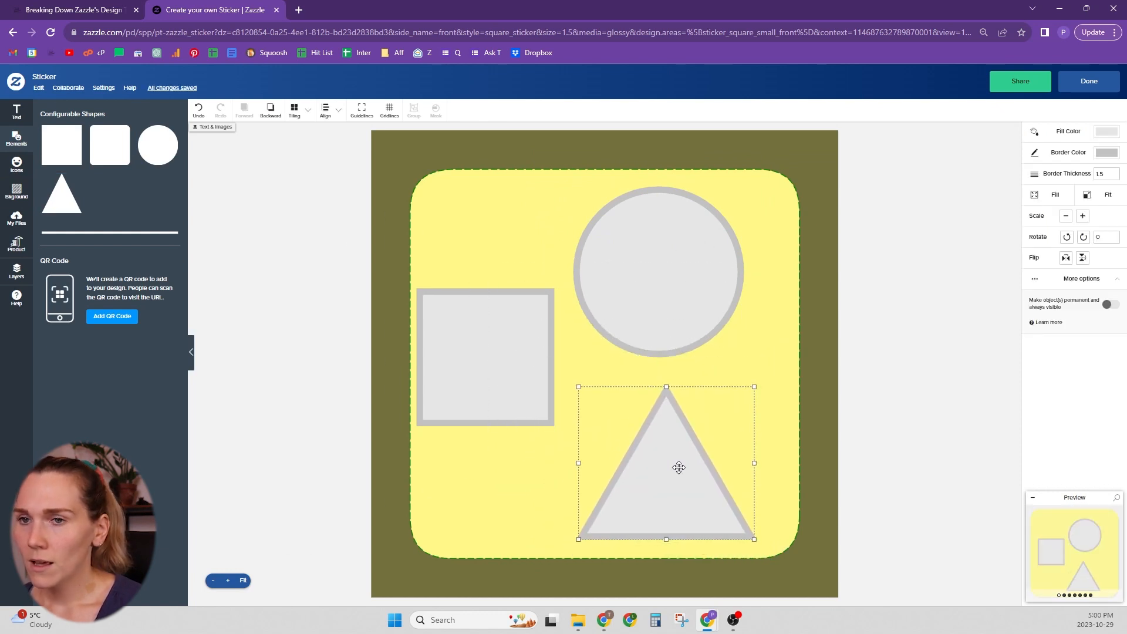
Insert the uploaded portraits of the woman and the man, shrink the woman's photo and move the man's photo aside to the right
{"action": "left_click", "coordinate": [17, 217]}
{"action": "scroll", "coordinate": [91, 303], "scroll_direction": "down", "scroll_amount": 5}
{"action": "left_click", "coordinate": [111, 464]}
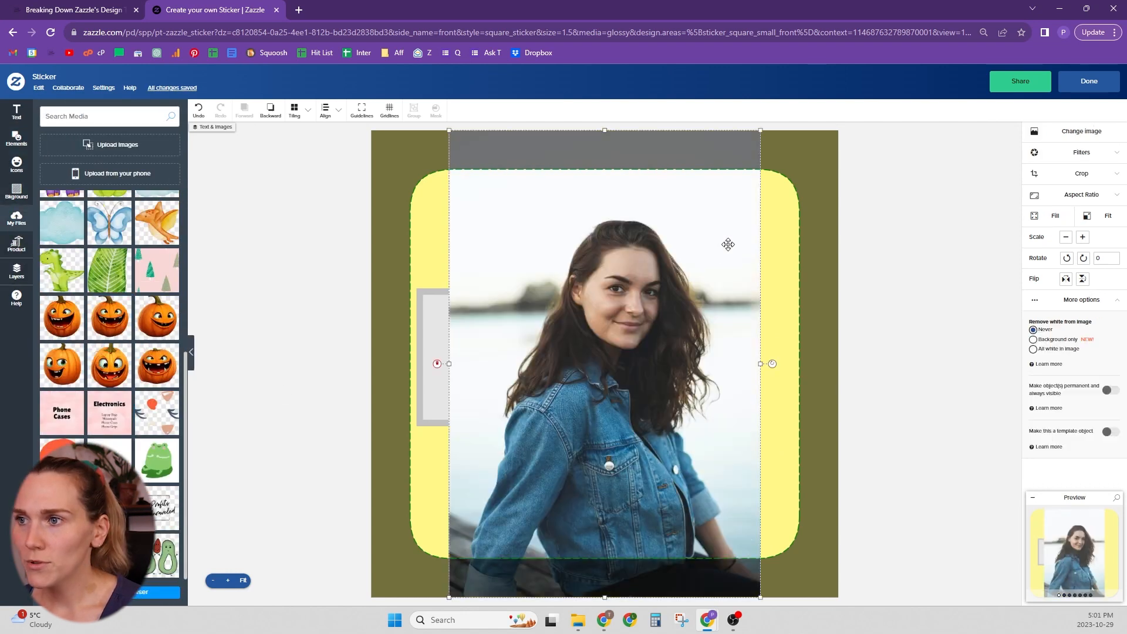
{"action": "left_click_drag", "start_coordinate": [764, 130], "coordinate": [636, 317]}
{"action": "left_click_drag", "start_coordinate": [582, 229], "coordinate": [816, 228]}
Place the woman's photo over the square with her face inside it and mask the photo with the square
{"action": "left_click_drag", "start_coordinate": [549, 542], "coordinate": [487, 468]}
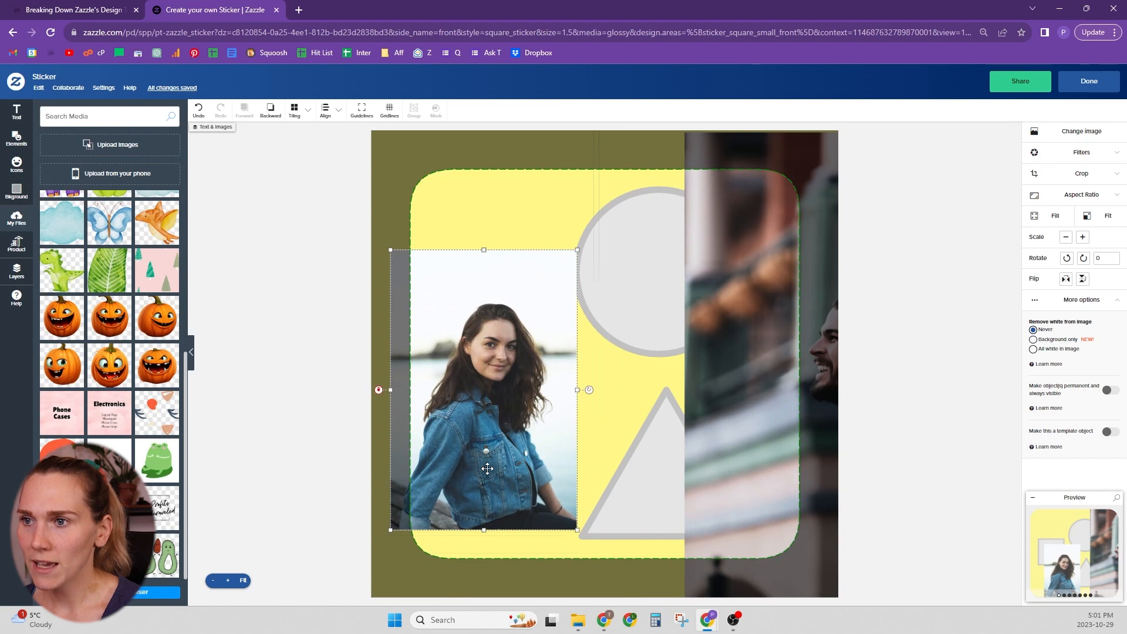
{"action": "left_click_drag", "start_coordinate": [480, 213], "coordinate": [500, 484]}
{"action": "left_click", "coordinate": [436, 109]}
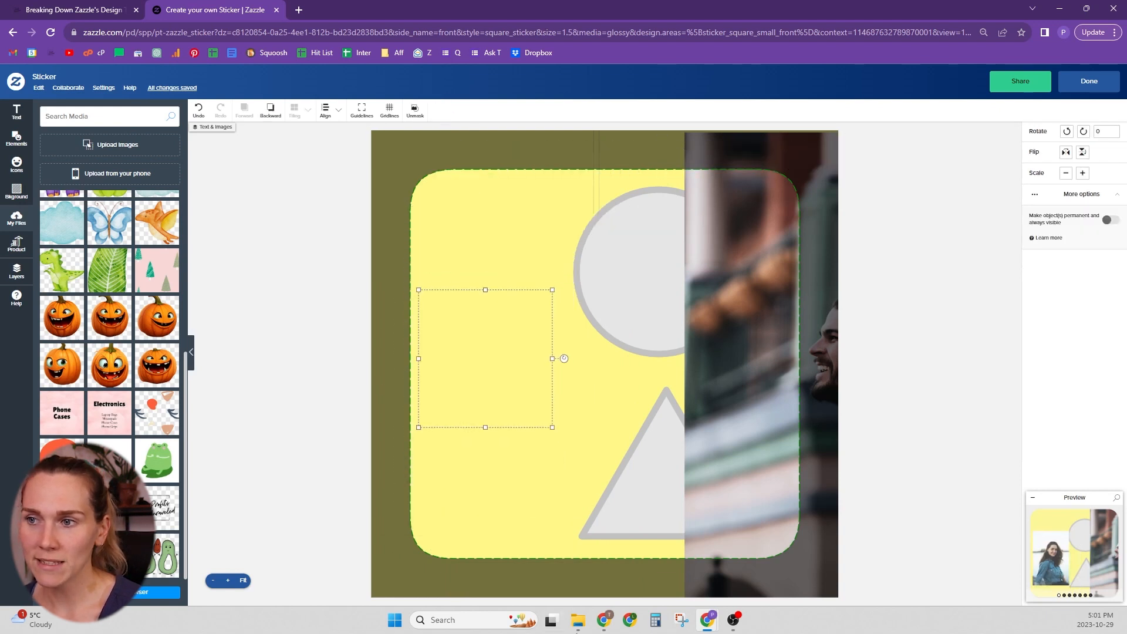
Shrink the man's photo, place it over the circle and mask it with the circle
{"action": "left_click_drag", "start_coordinate": [817, 390], "coordinate": [607, 301]}
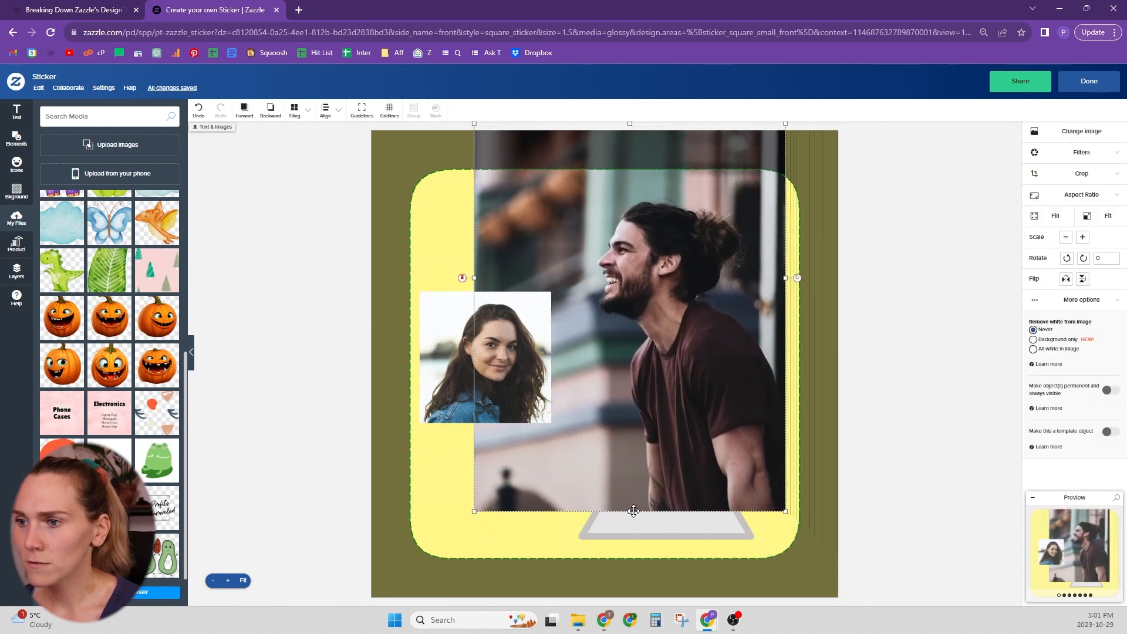
{"action": "left_click_drag", "start_coordinate": [627, 511], "coordinate": [556, 237]}
{"action": "left_click", "coordinate": [638, 251], "text": "shift"}
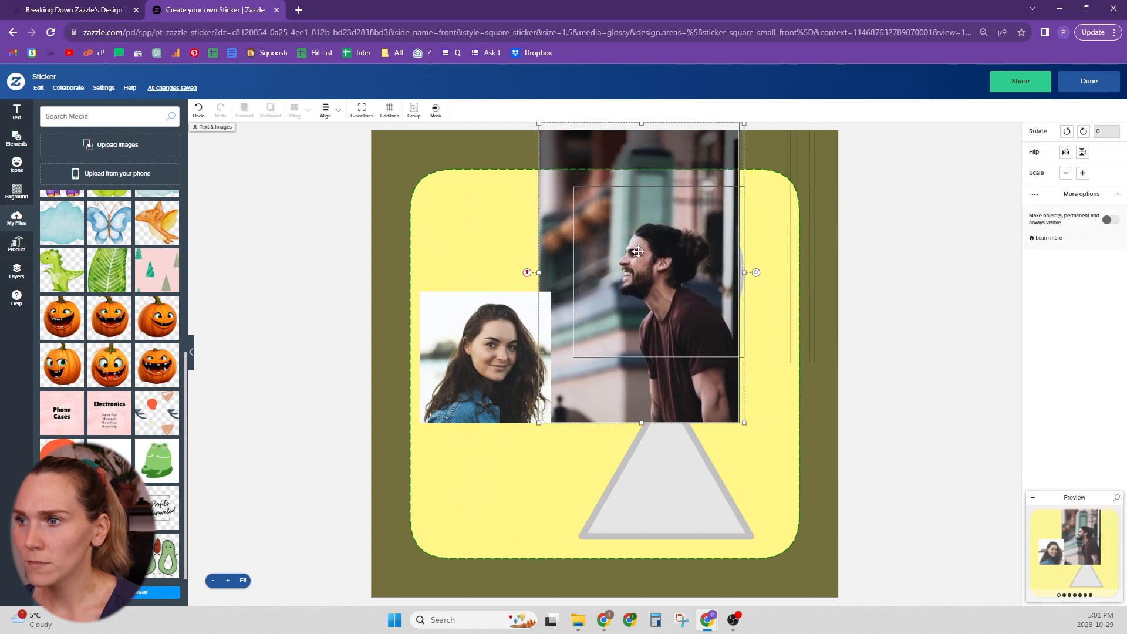
{"action": "left_click", "coordinate": [435, 109]}
Size and place another copy of the man's photo to cover the triangle, and mask it with the triangle
{"action": "double_click", "coordinate": [618, 285]}
{"action": "left_click_drag", "start_coordinate": [617, 285], "coordinate": [622, 355]}
{"action": "left_click_drag", "start_coordinate": [637, 423], "coordinate": [680, 433]}
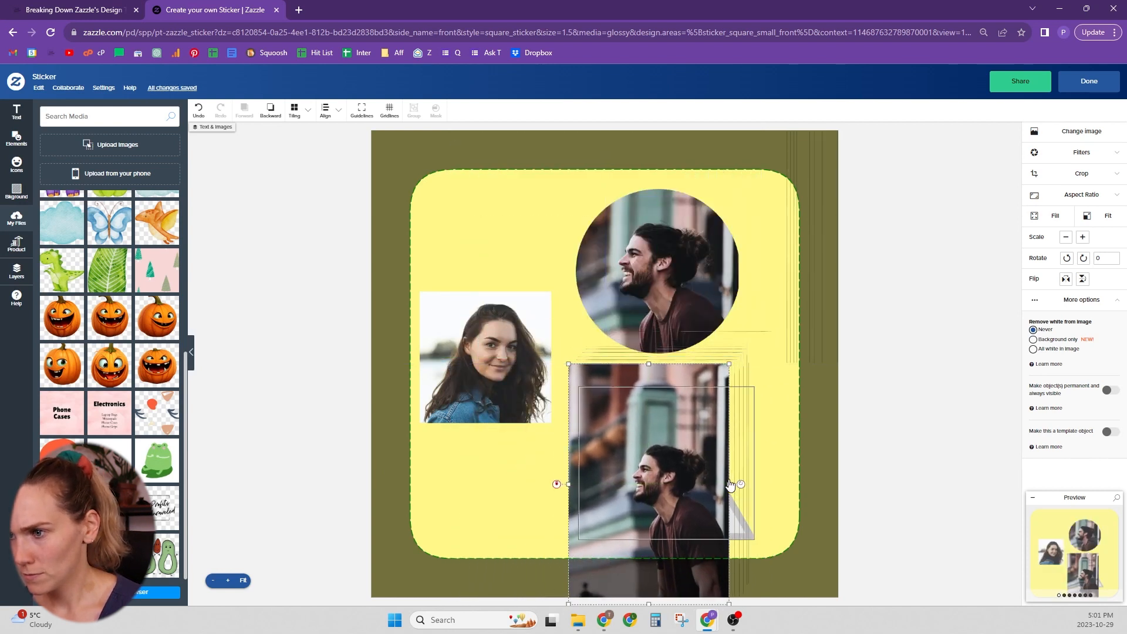
{"action": "left_click_drag", "start_coordinate": [731, 484], "coordinate": [768, 488]}
{"action": "left_click_drag", "start_coordinate": [721, 419], "coordinate": [724, 438]}
{"action": "left_click_drag", "start_coordinate": [858, 413], "coordinate": [606, 505]}
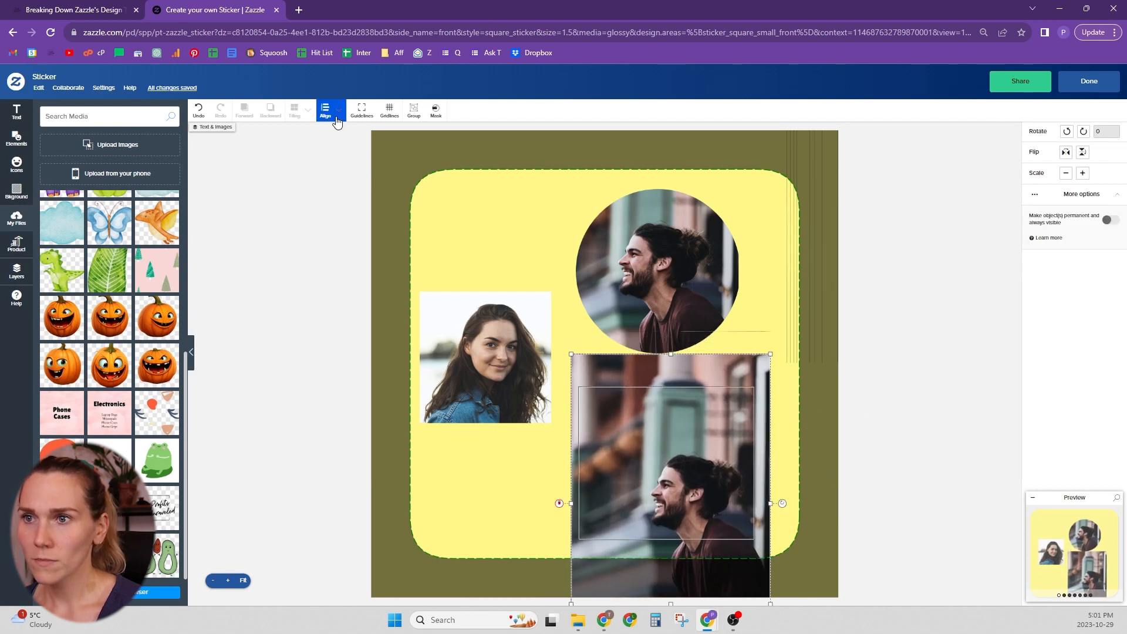
{"action": "left_click", "coordinate": [442, 116]}
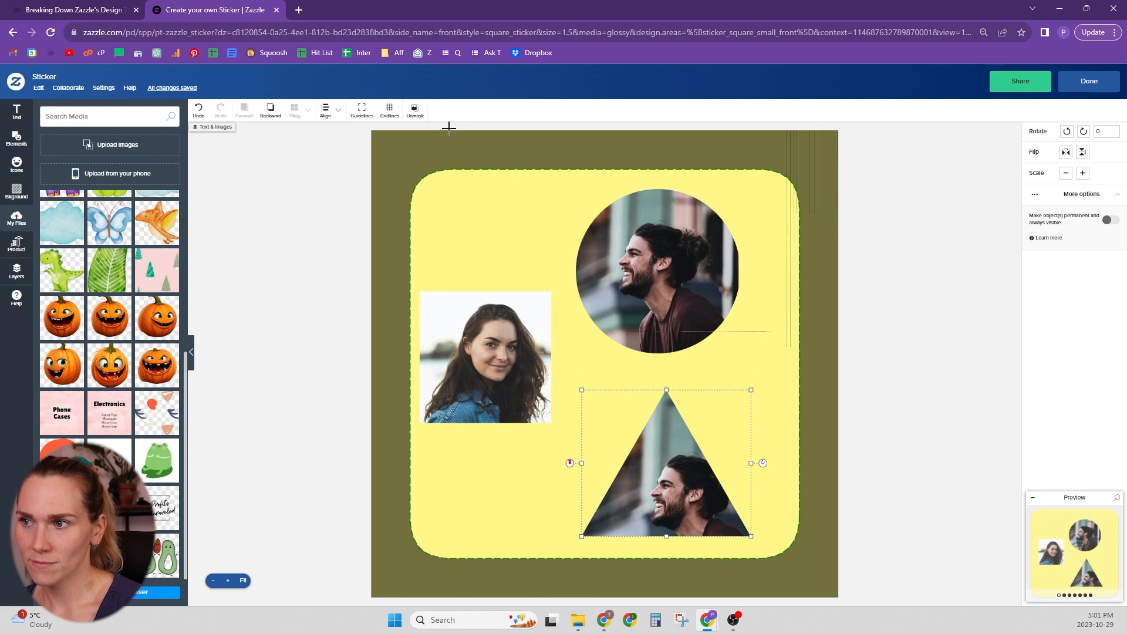
{"action": "left_click", "coordinate": [866, 266]}
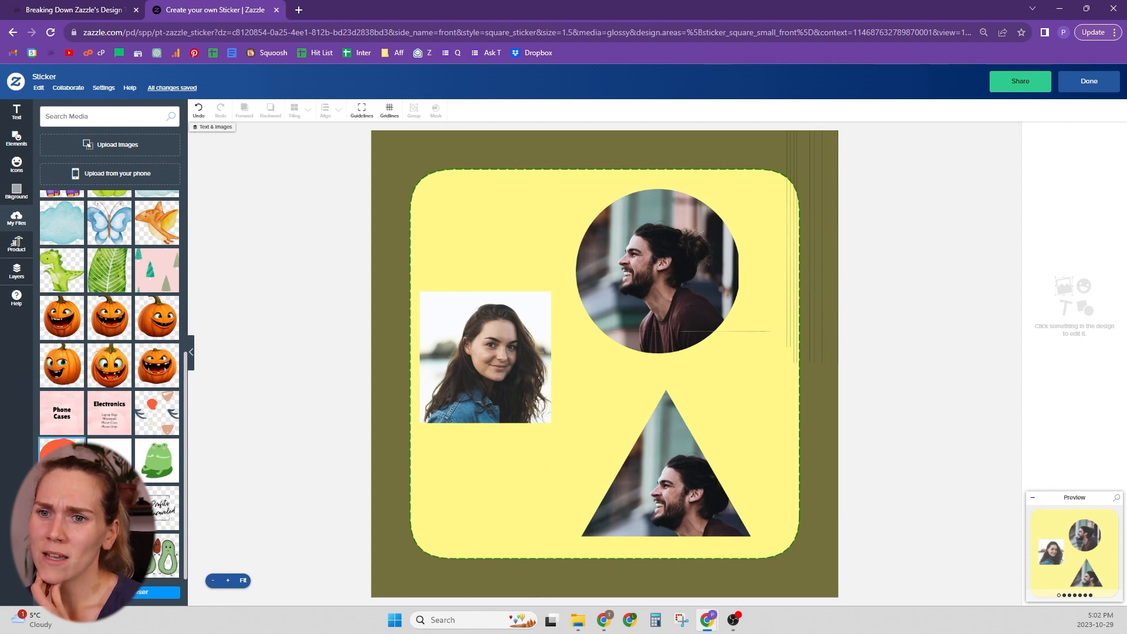
Add the orange blob shape to the lower left of the sticker, moving the woman's masked photo up to make room
{"action": "left_click", "coordinate": [58, 449]}
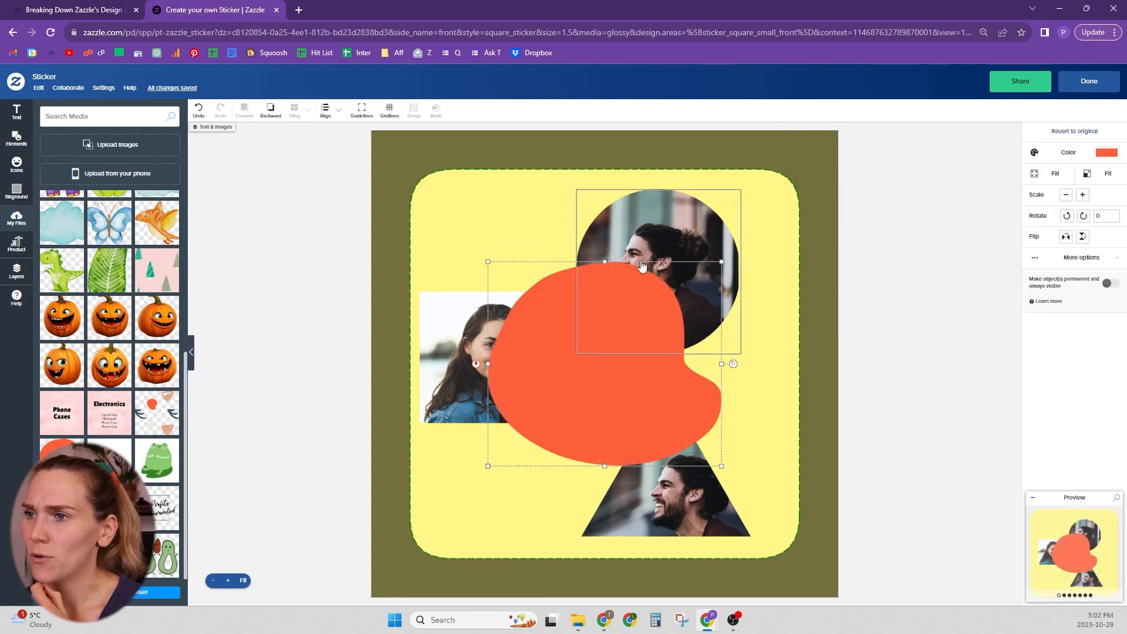
{"action": "left_click_drag", "start_coordinate": [446, 355], "coordinate": [450, 209]}
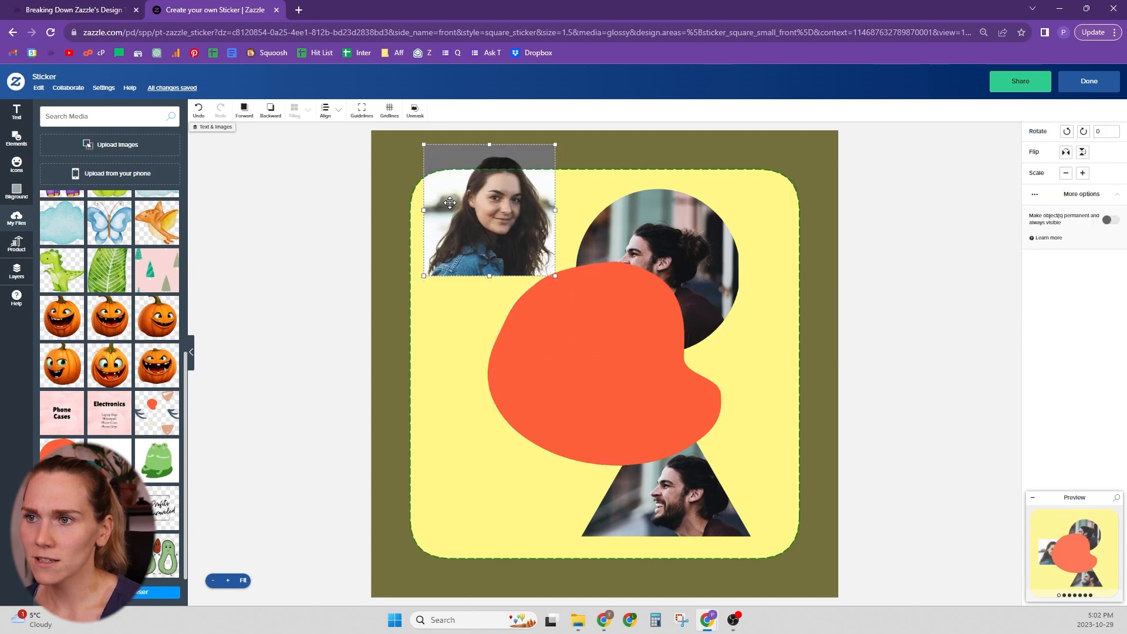
{"action": "left_click_drag", "start_coordinate": [616, 368], "coordinate": [506, 412]}
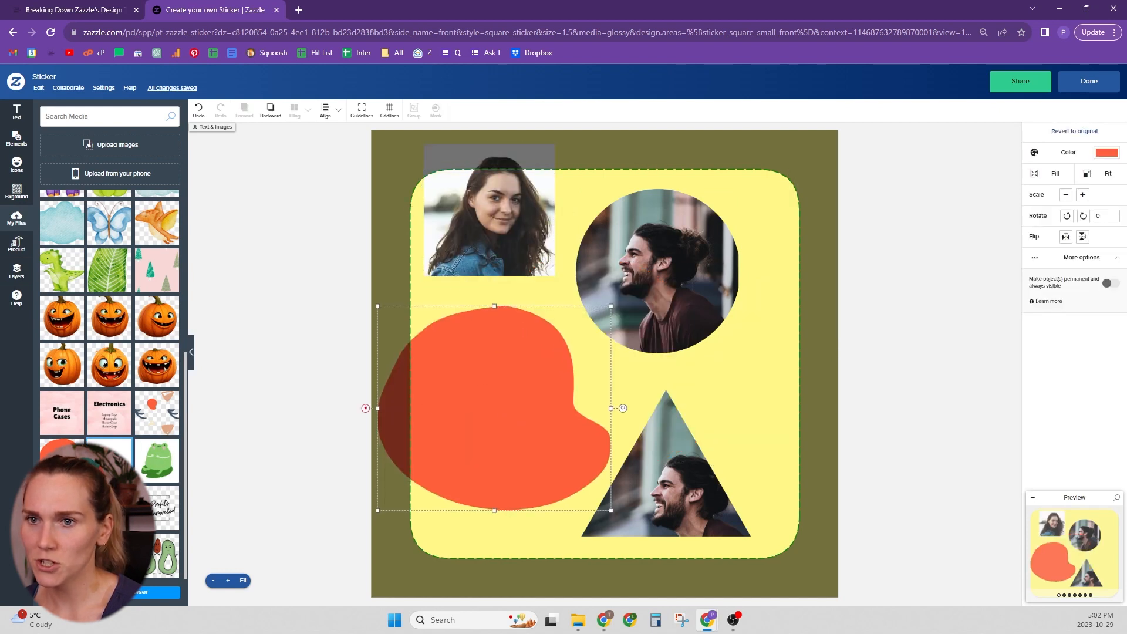
Insert the man's photo over the orange blob and mask it with the blob shape, nudging the result up and right
{"action": "left_click", "coordinate": [109, 508]}
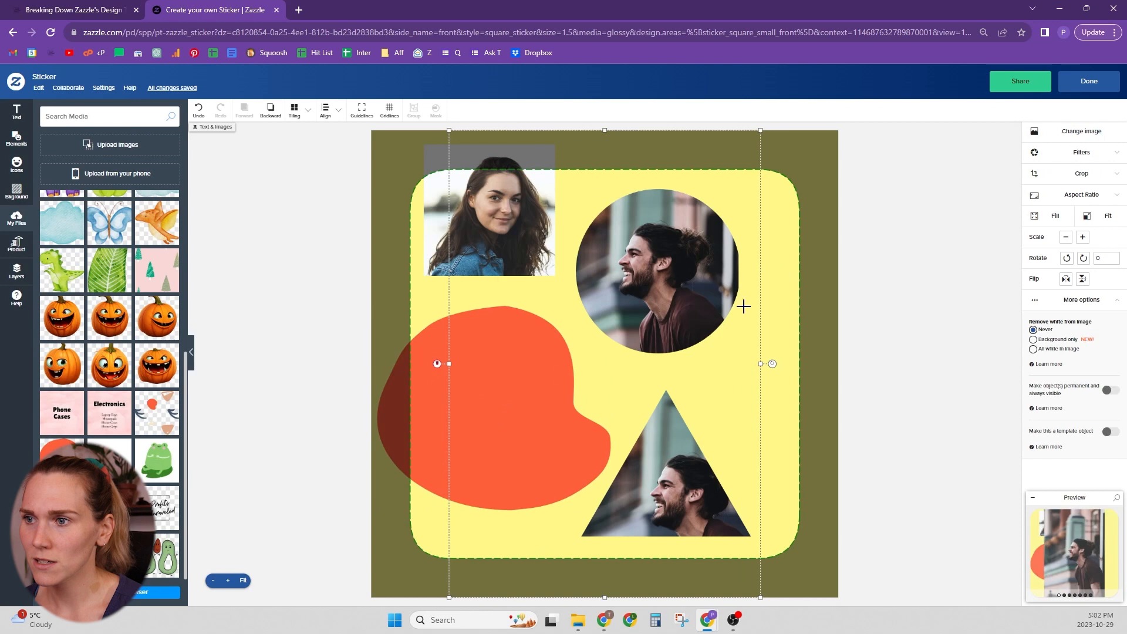
{"action": "left_click_drag", "start_coordinate": [560, 288], "coordinate": [472, 347]}
{"action": "left_click_drag", "start_coordinate": [288, 393], "coordinate": [574, 410]}
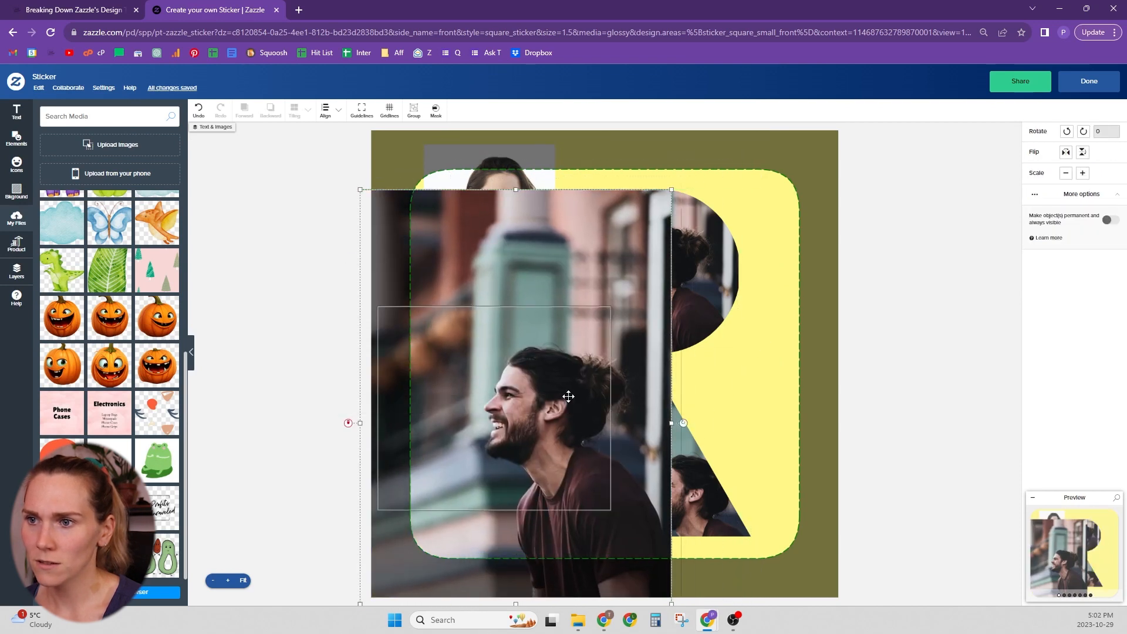
{"action": "left_click", "coordinate": [434, 111]}
{"action": "mouse_move", "coordinate": [516, 435]}
{"action": "left_mouse_down"}
{"action": "mouse_move", "coordinate": [548, 422]}
{"action": "mouse_move", "coordinate": [534, 426]}
{"action": "left_mouse_up"}
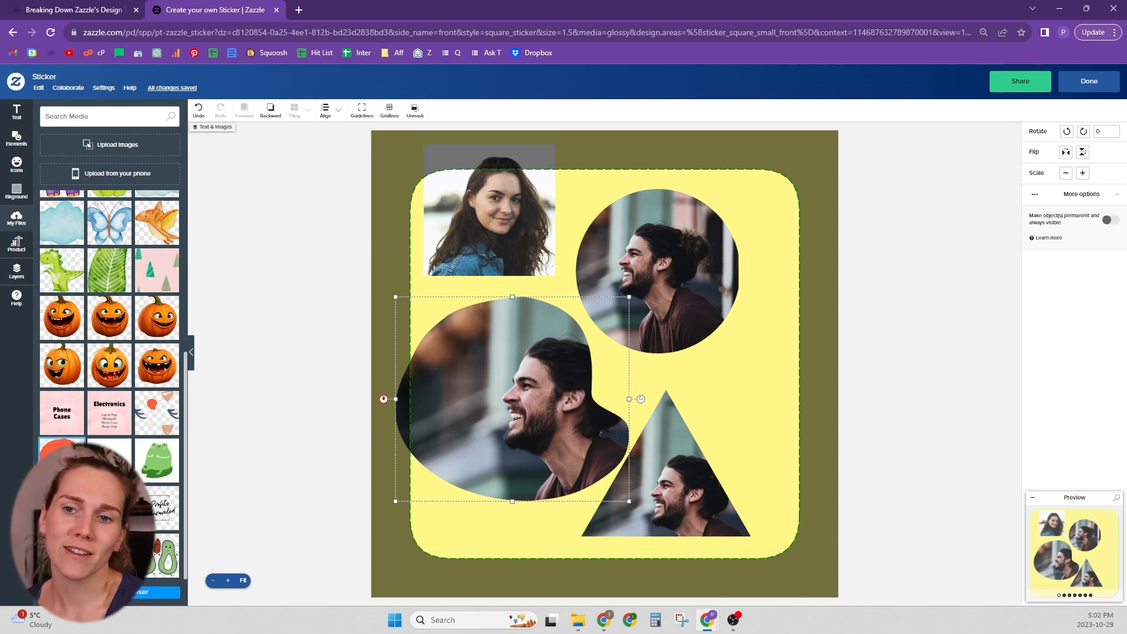
Rearrange the triangle and the woman's photo within the safe area, and put the blob photo in place of the circle photo
{"action": "left_click_drag", "start_coordinate": [724, 501], "coordinate": [764, 494]}
{"action": "left_click_drag", "start_coordinate": [535, 439], "coordinate": [530, 465]}
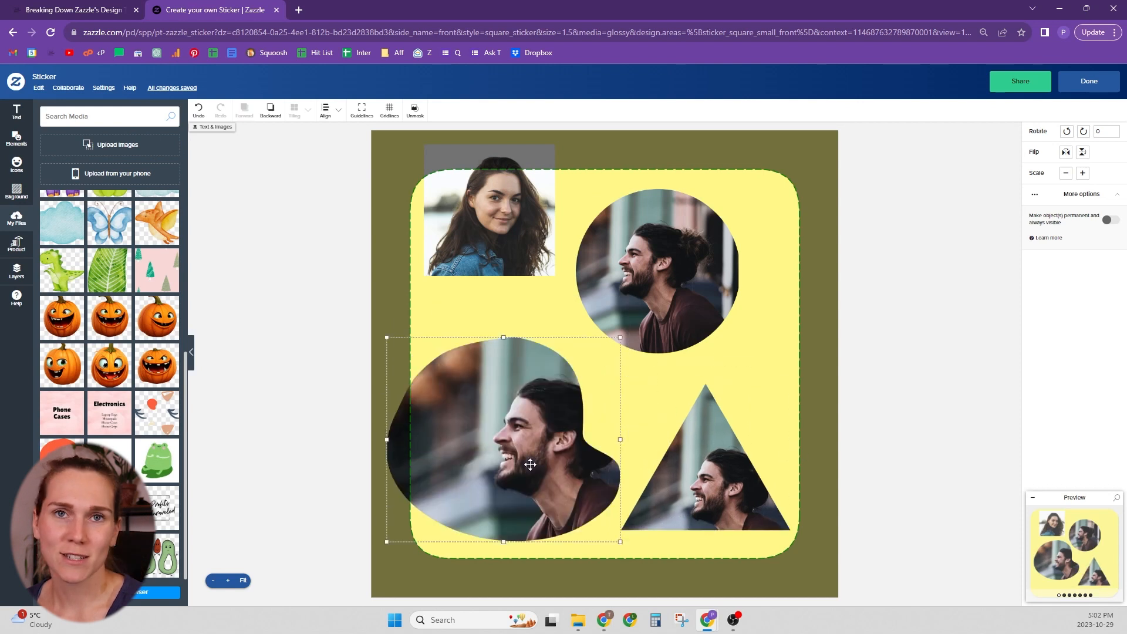
{"action": "left_click", "coordinate": [499, 223]}
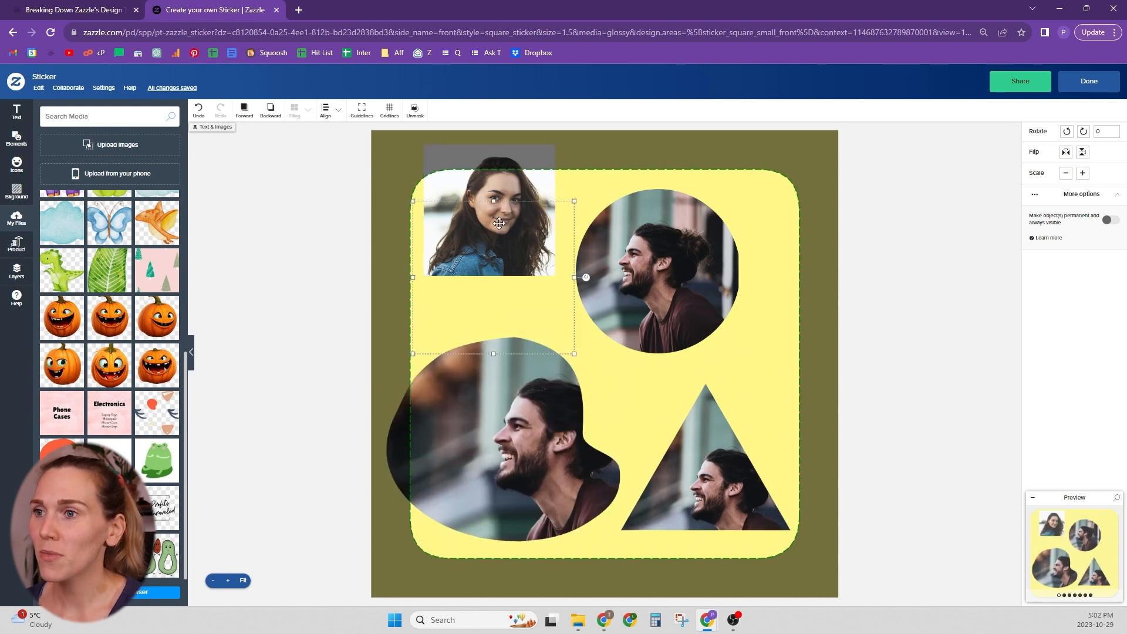
{"action": "left_click_drag", "start_coordinate": [499, 223], "coordinate": [500, 246]}
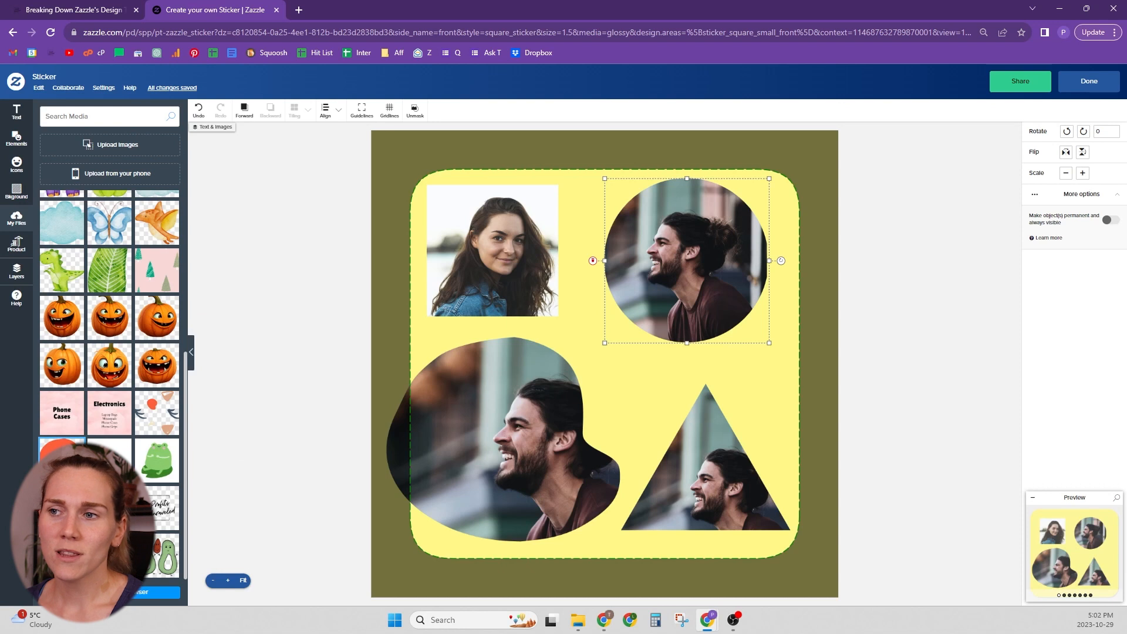
{"action": "left_click_drag", "start_coordinate": [552, 428], "coordinate": [739, 233]}
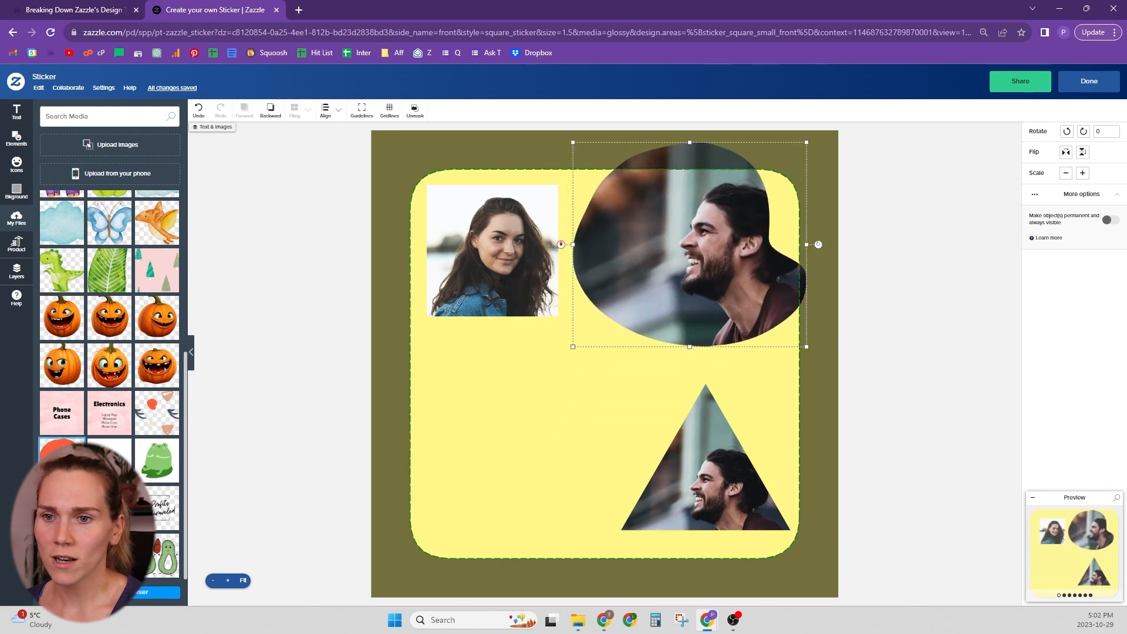